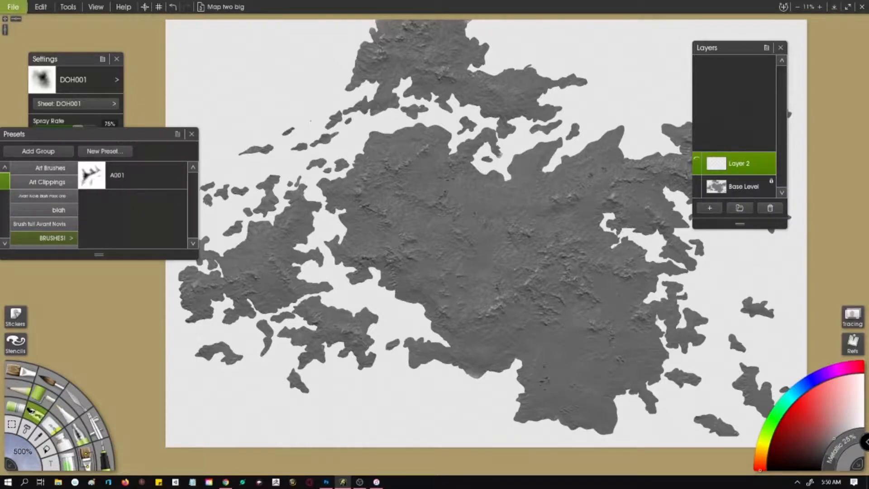
Switch from the ArtRage map to the open brush sheet document in Photoshop.
mouse_move(328, 479)
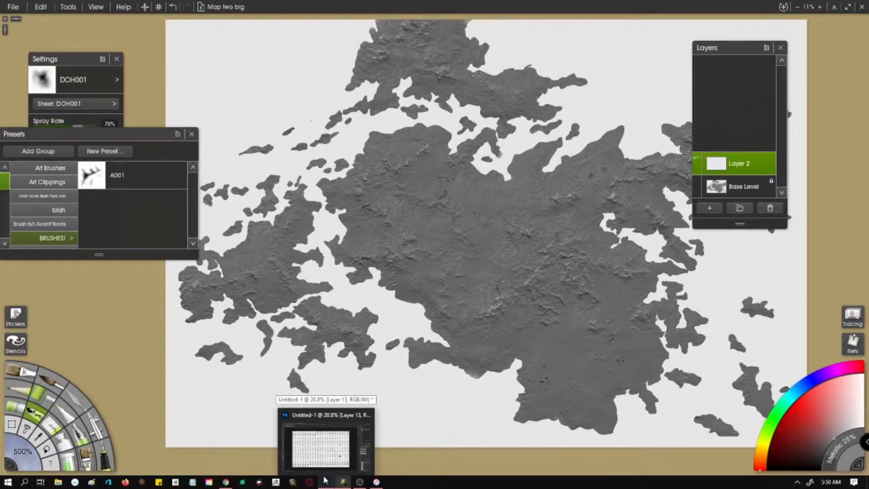
left_click(326, 480)
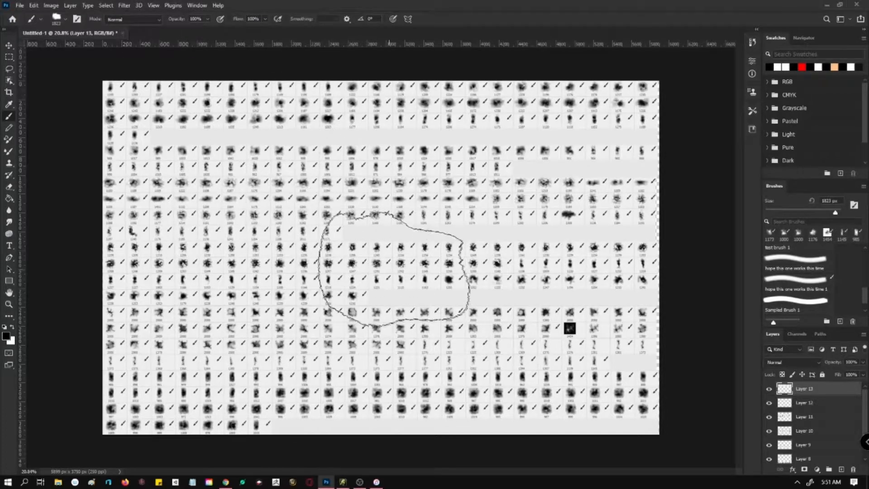
left_click(343, 481)
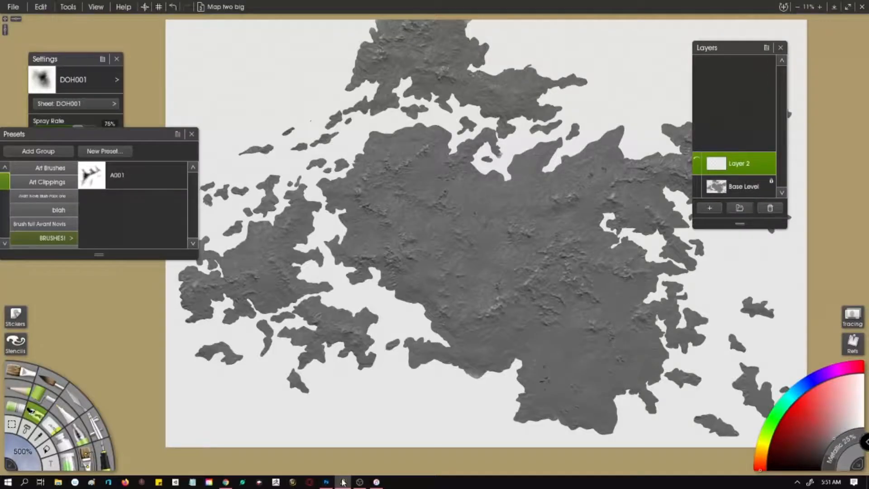
left_click(330, 480)
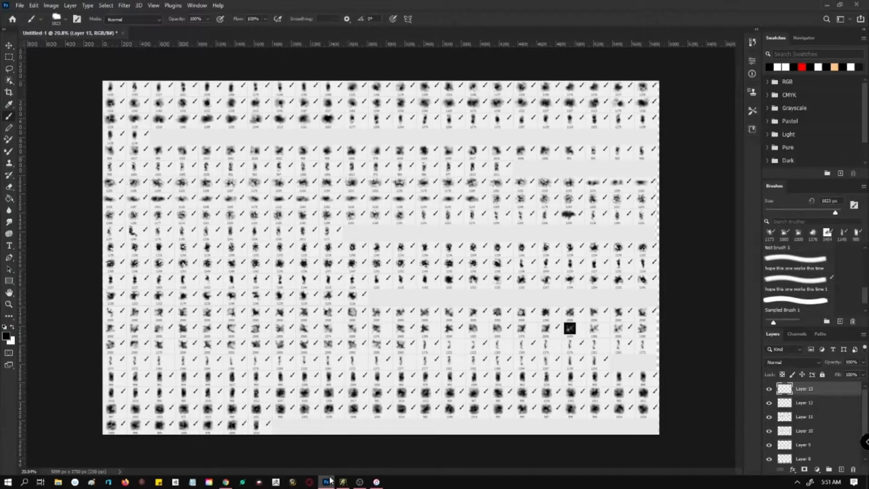
left_click(343, 482)
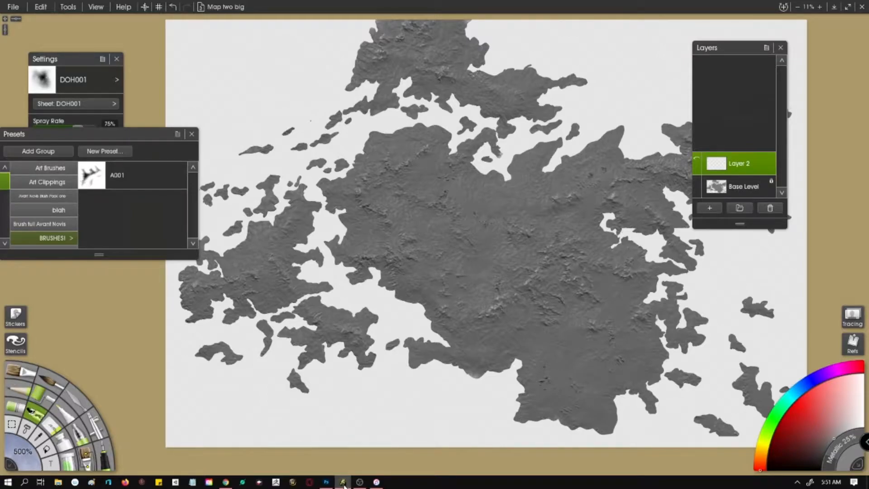
left_click(326, 482)
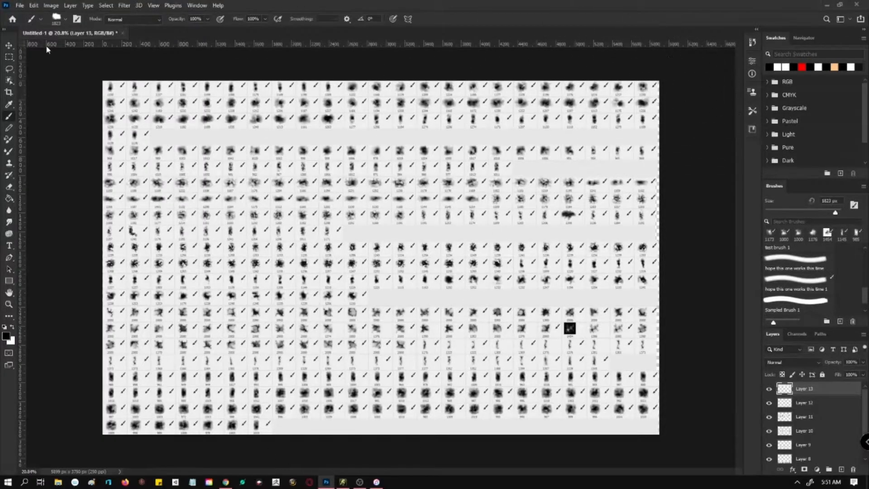
Start a new document 4 inches wide and 4 inches high at 250 pixels/inch.
left_click(25, 7)
left_click(20, 21)
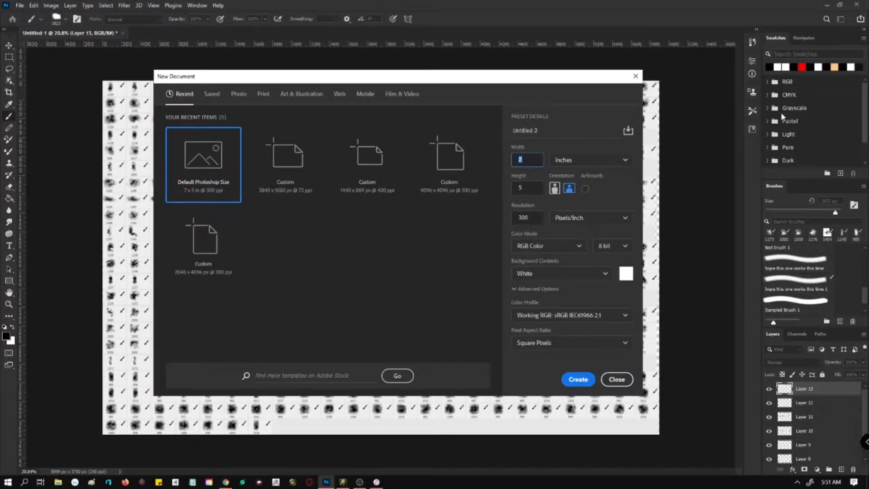
type("4")
key("Tab")
key("Tab")
type("4")
key("Tab")
key("Tab")
key("Tab")
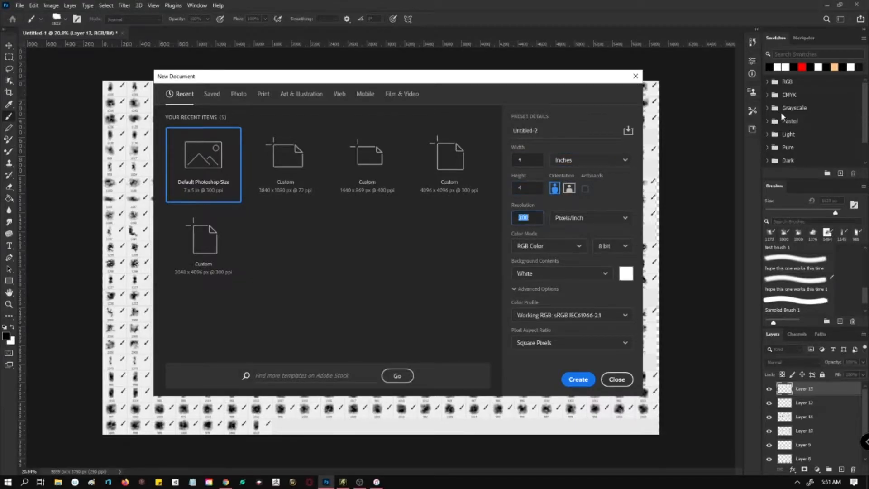
type("252")
key("BackSpace")
type("0")
Check the color mode, bit depth and color profile options, then create the document with RGB Color, 8 bit and sRGB IEC61966-2.1.
left_click(519, 380)
left_click(550, 243)
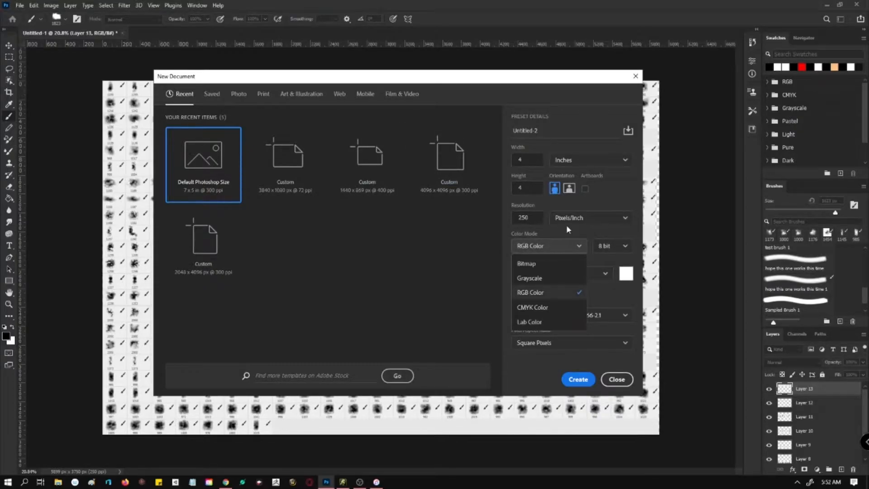
left_click(566, 224)
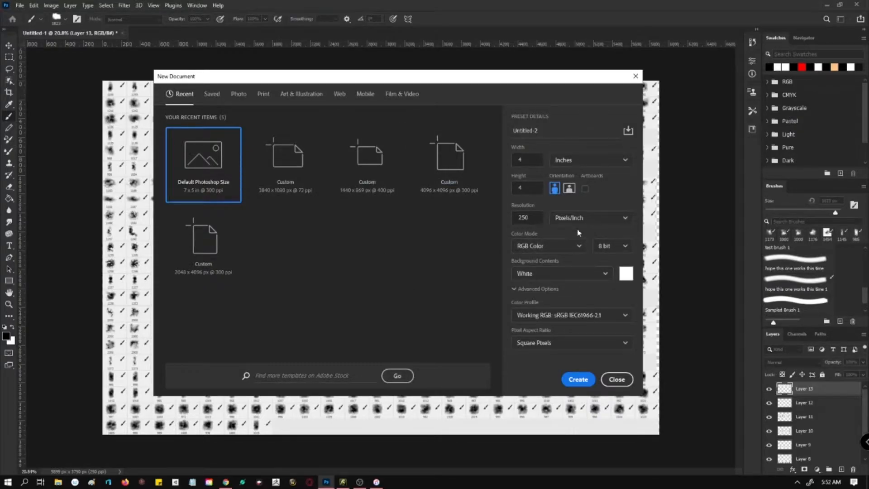
left_click(611, 248)
left_click(610, 245)
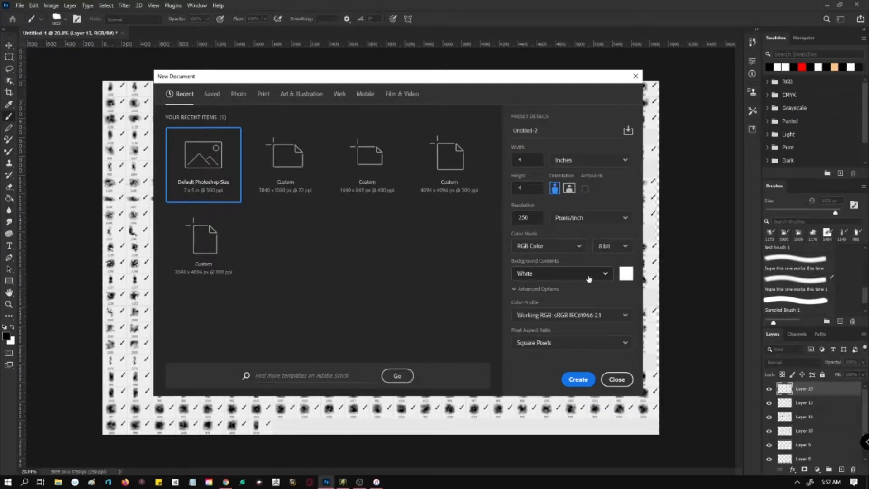
left_click(542, 319)
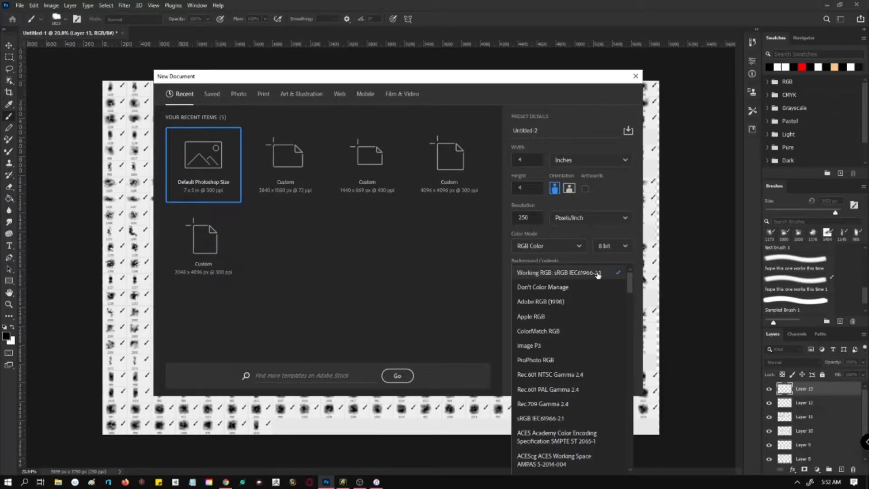
left_click(604, 94)
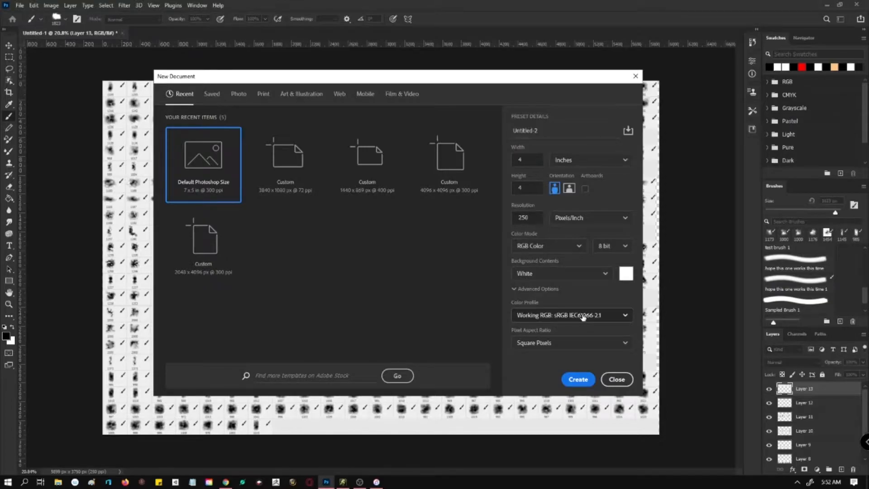
left_click(574, 381)
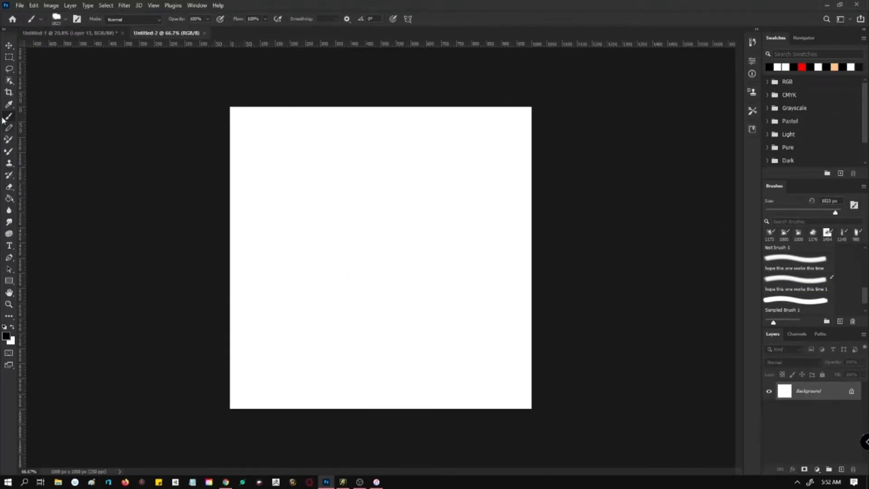
Choose the second soft round brush with 0% hardness from the General Brushes group.
left_click(57, 18)
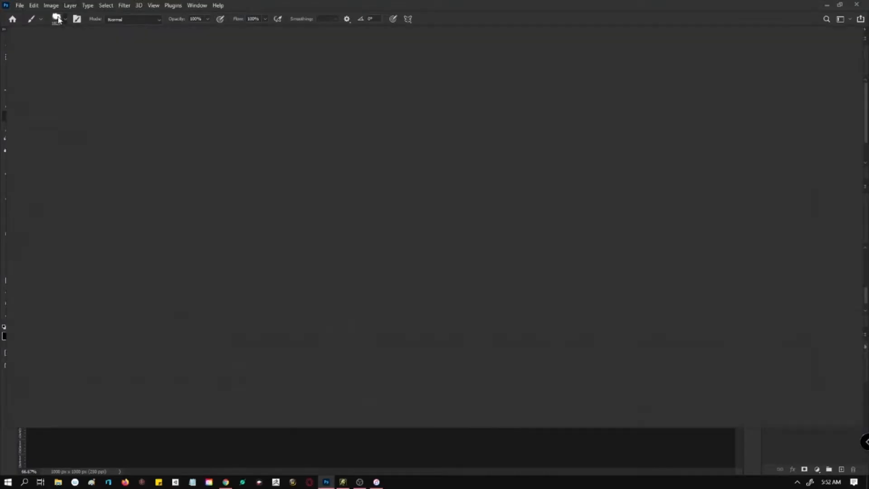
left_click(57, 18)
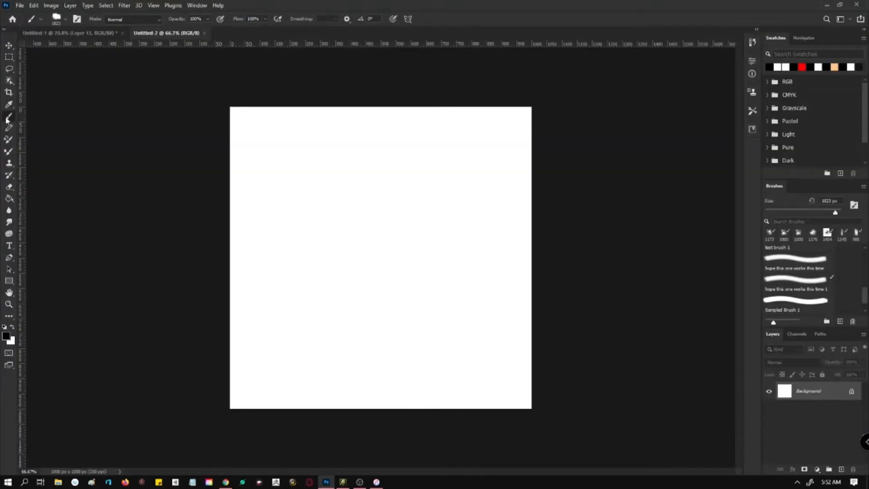
left_click(41, 20)
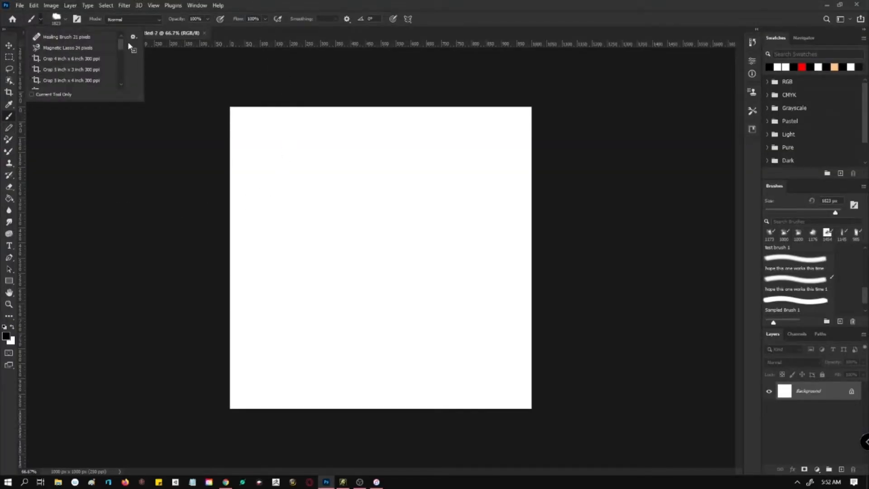
left_click(57, 17)
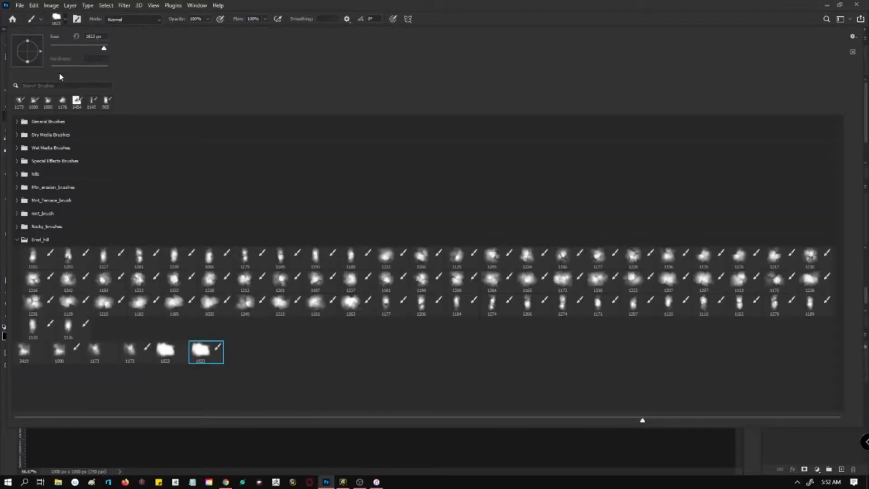
left_click(19, 122)
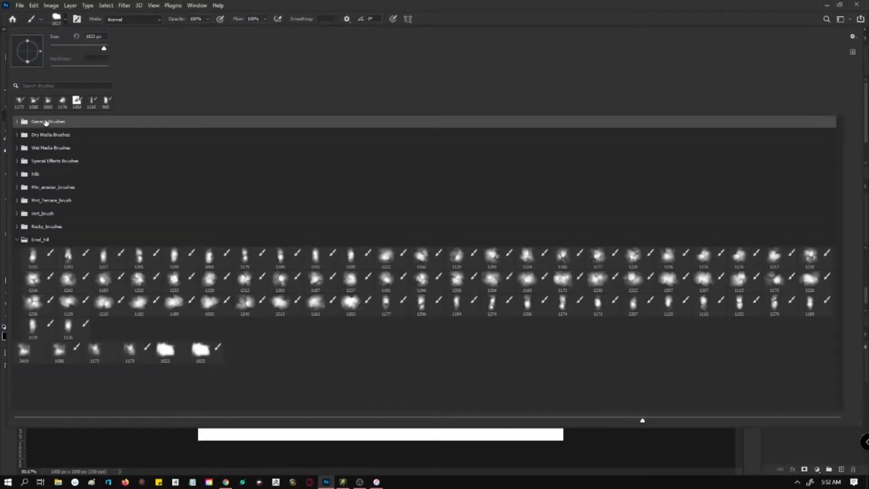
left_click(18, 121)
left_click(109, 141)
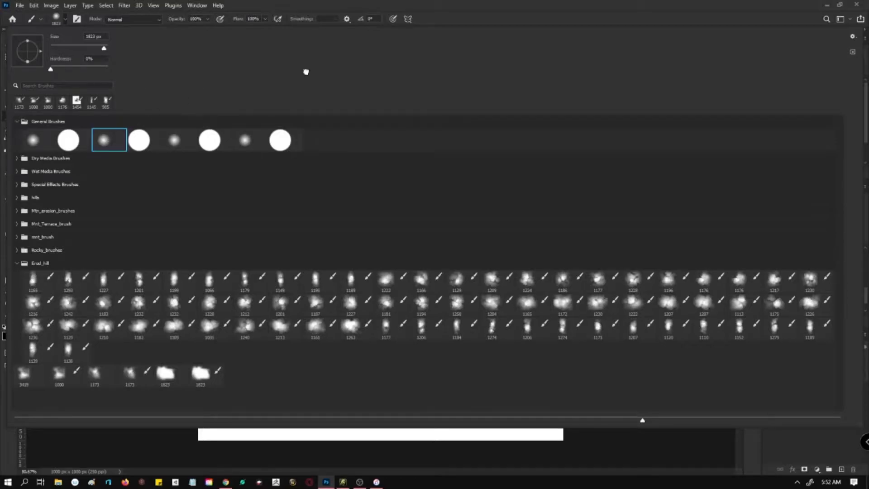
left_click(510, 4)
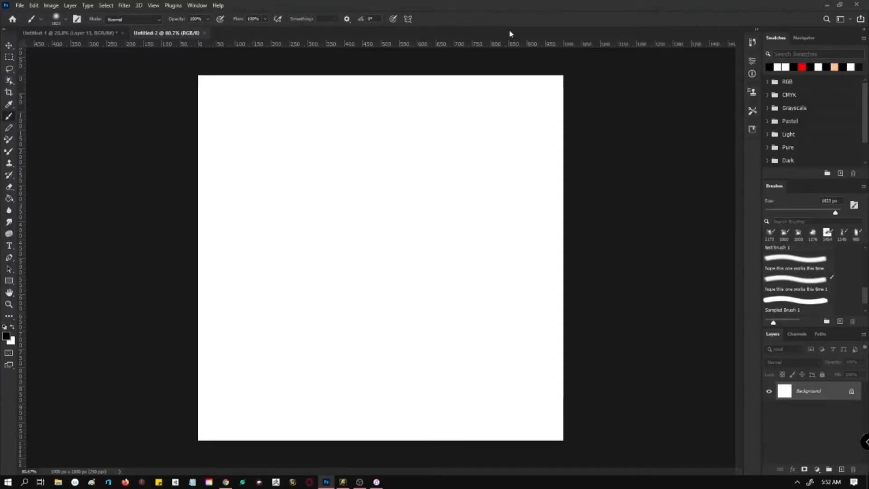
Set the brush size to about 77 px and add a new layer above the Background.
left_click(56, 18)
left_click(51, 47)
left_click(72, 47)
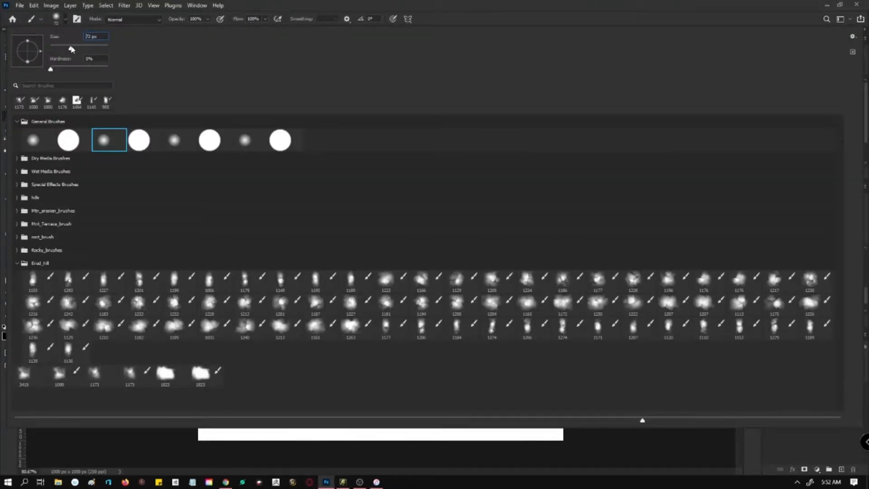
left_click(462, 3)
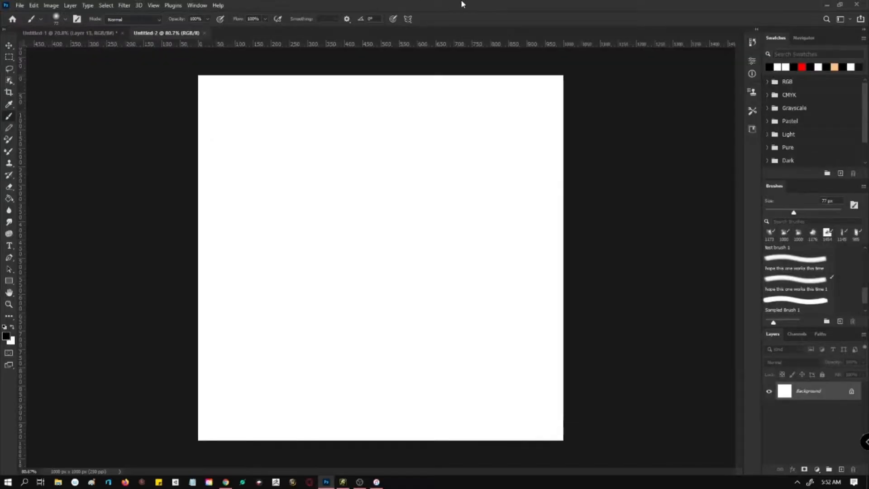
left_click(840, 469)
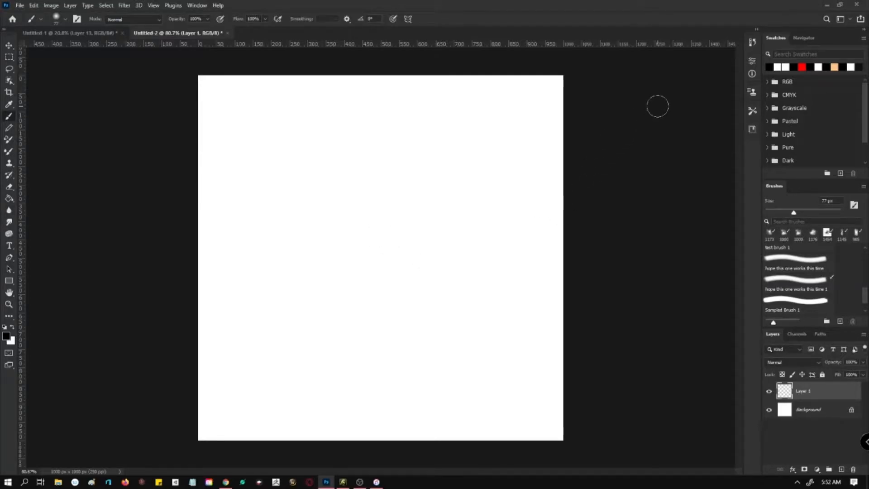
mouse_move(467, 130)
left_mouse_down()
mouse_move(341, 240)
mouse_move(371, 317)
mouse_move(301, 377)
left_mouse_up()
mouse_move(355, 256)
left_mouse_down()
mouse_move(443, 235)
mouse_move(476, 283)
left_mouse_up()
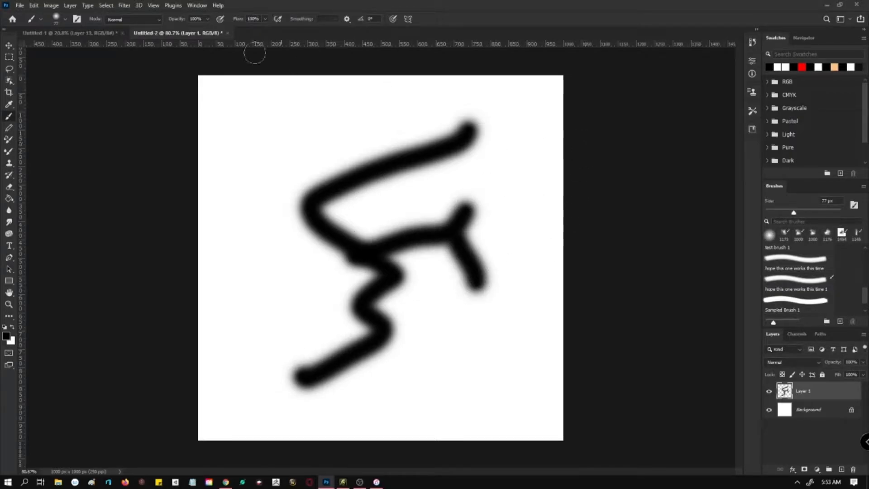
key("ctrl+z")
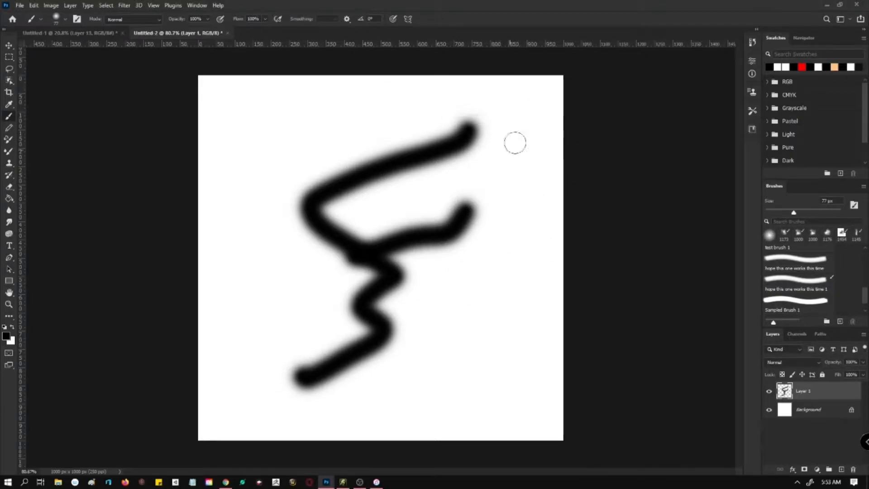
key("ctrl+z")
key("ctrl+z")
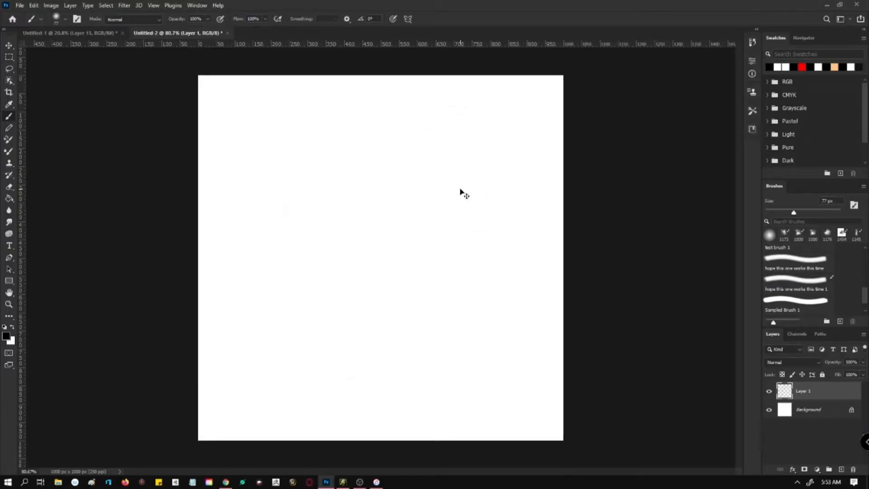
Paint black branching, root-like strokes across the upper and middle canvas on Layer 1.
mouse_move(420, 204)
left_mouse_down()
mouse_move(462, 222)
mouse_move(429, 321)
mouse_move(462, 371)
left_mouse_up()
mouse_move(384, 271)
left_mouse_down()
mouse_move(312, 159)
mouse_move(269, 192)
left_mouse_up()
mouse_move(362, 233)
left_mouse_down()
mouse_move(327, 298)
mouse_move(285, 333)
left_mouse_up()
left_click_drag(425, 177, 500, 105)
mouse_move(452, 248)
left_mouse_down()
mouse_move(483, 254)
mouse_move(503, 282)
left_mouse_up()
mouse_move(352, 247)
left_mouse_down()
mouse_move(335, 260)
mouse_move(256, 276)
left_mouse_up()
mouse_move(348, 170)
left_mouse_down()
mouse_move(342, 144)
mouse_move(374, 118)
left_mouse_up()
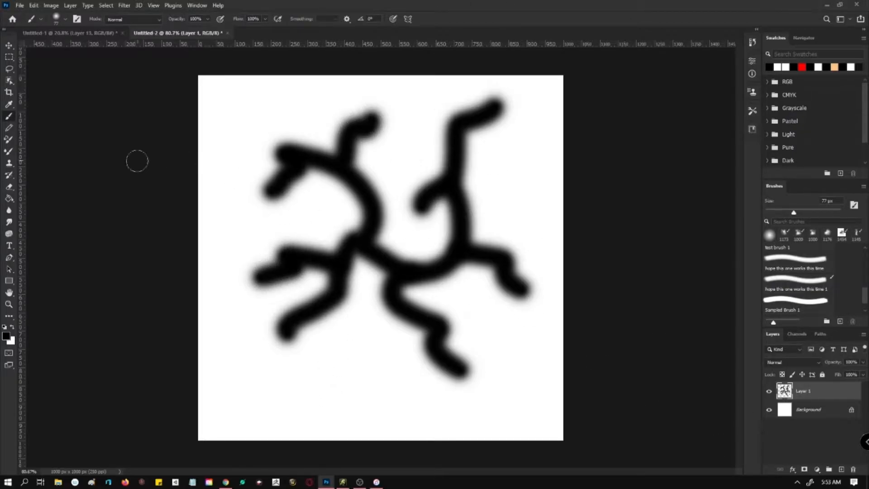
Paint a small smiley face with a curved mouth and two dot eyes below the branching strokes.
left_click_drag(322, 382, 382, 377)
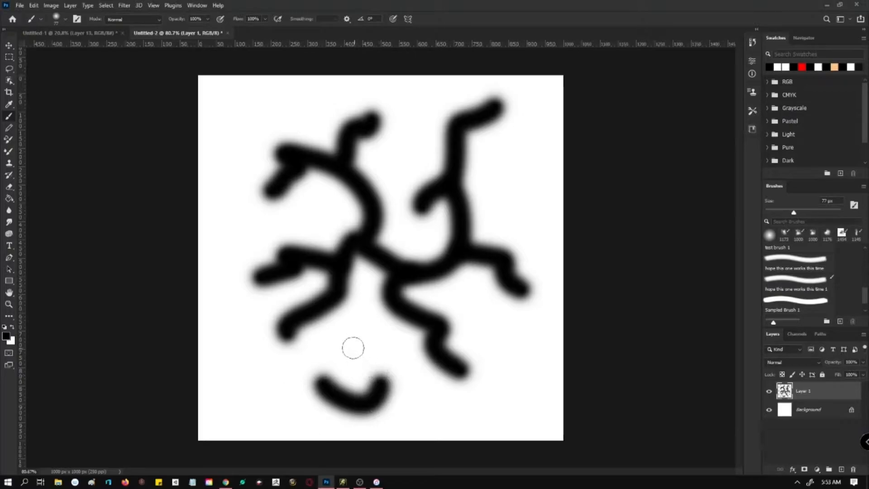
left_click(353, 347)
left_click(383, 347)
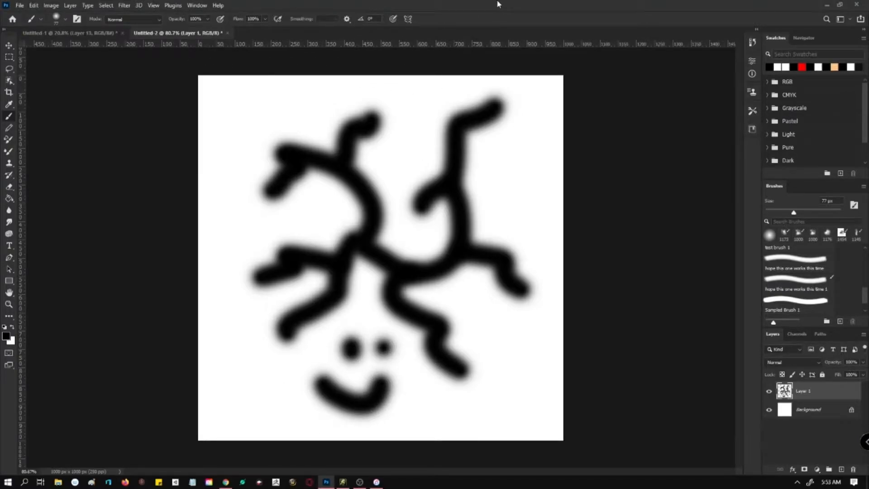
Define the painted artwork as a brush preset named "stupid brush".
left_click(33, 7)
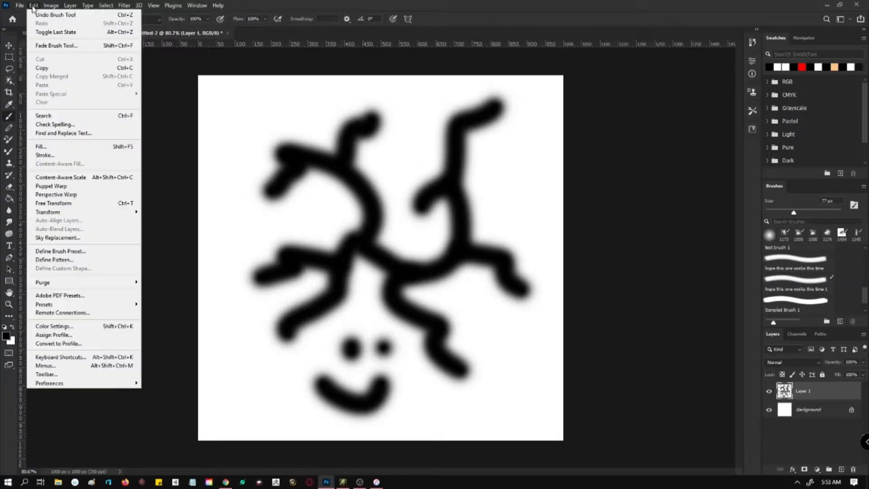
left_click(89, 254)
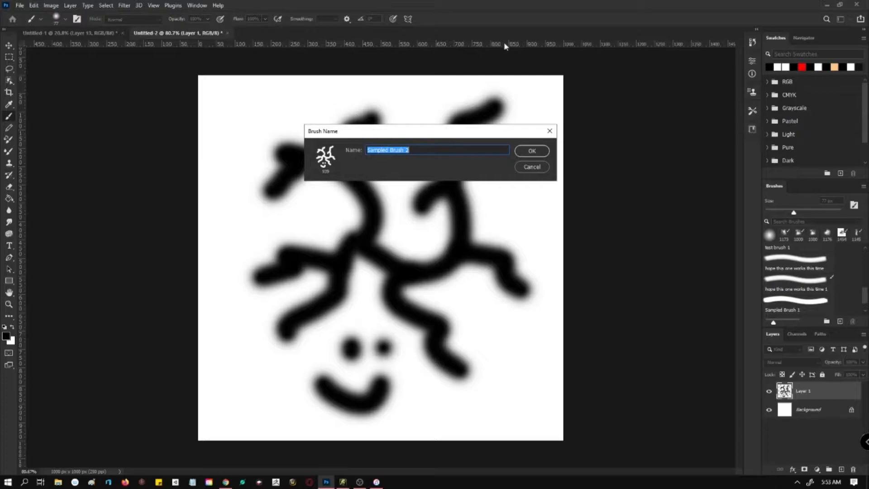
type("stupid brush")
key("Return")
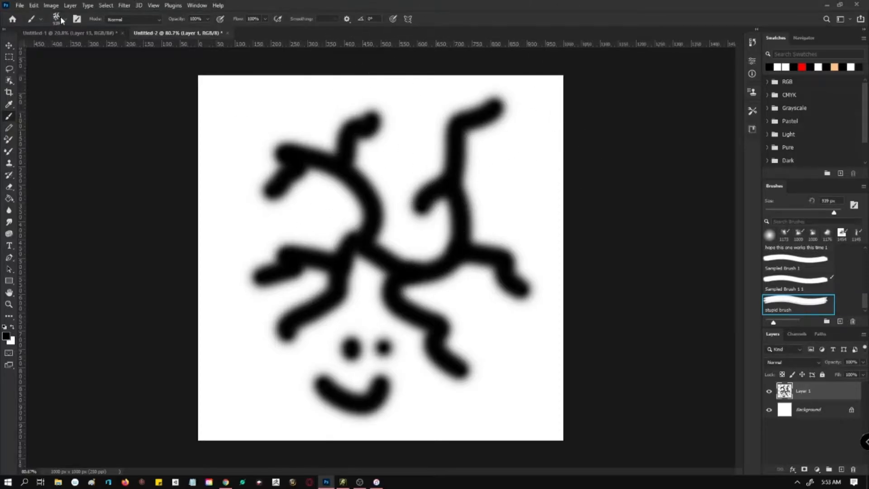
left_click(33, 6)
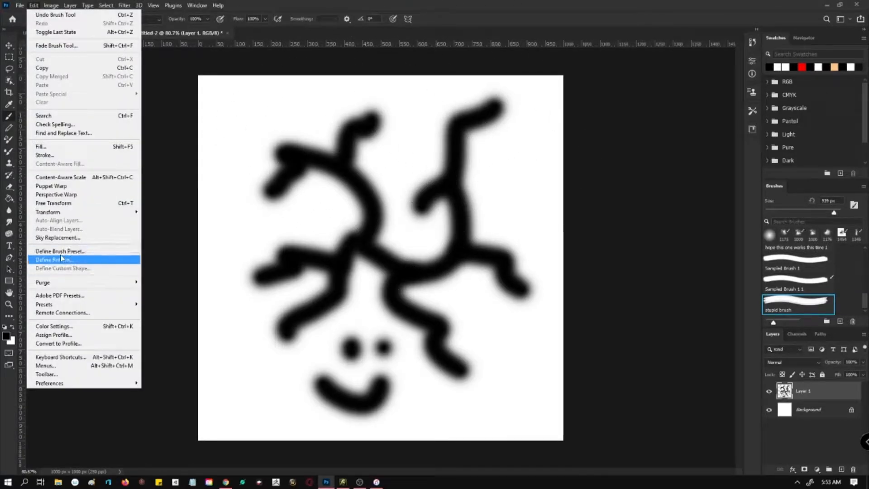
left_click(517, 19)
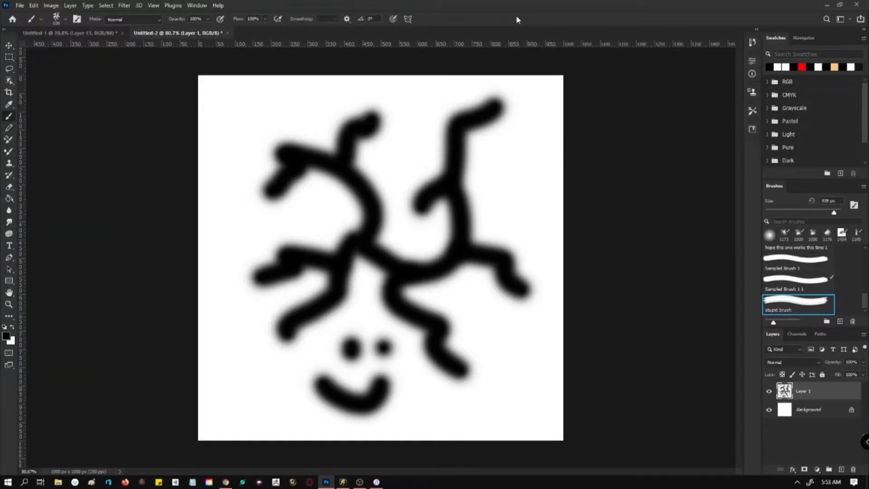
Narrow the brush preset picker and collapse the Erod_hill group to locate the stupid brush preset.
left_click(63, 20)
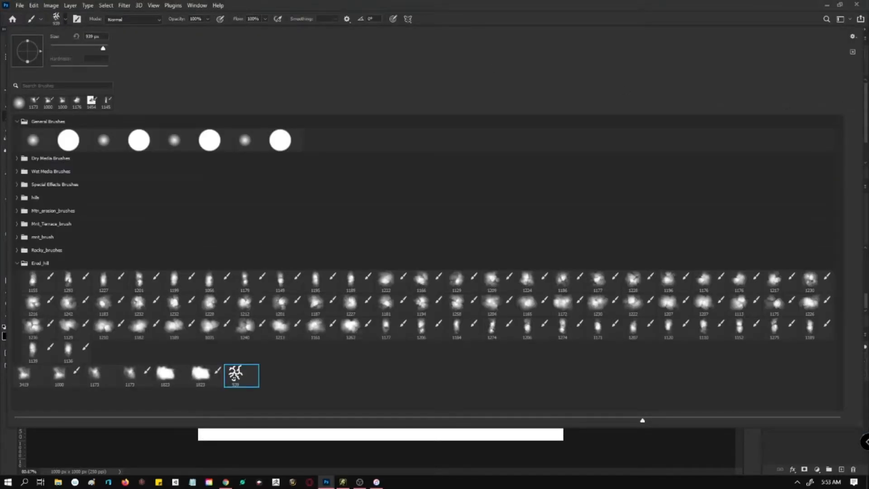
left_click_drag(862, 422, 198, 435)
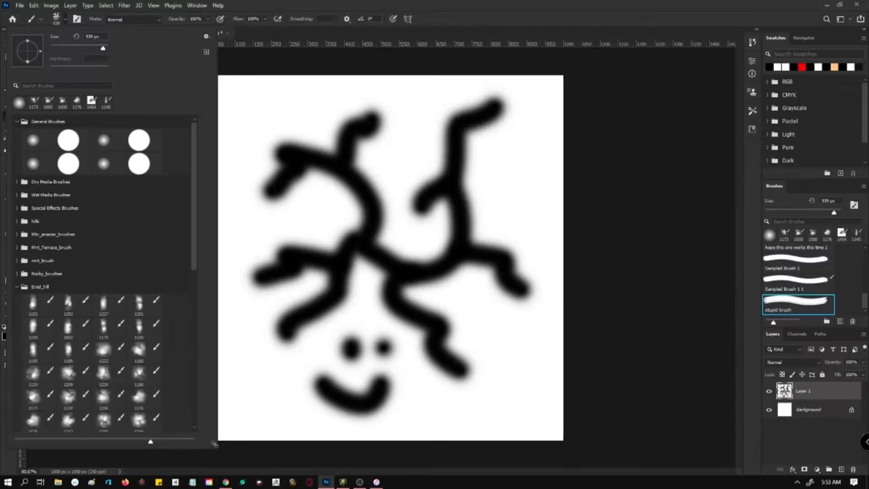
left_click(209, 36)
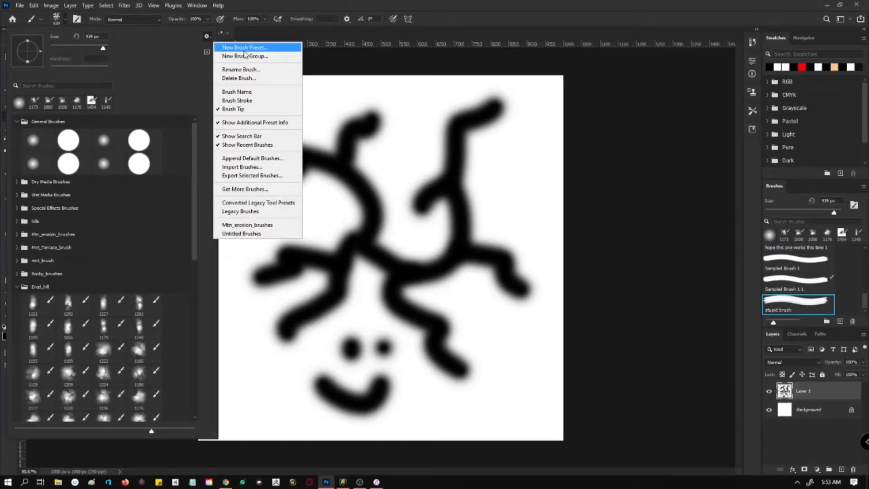
left_click(98, 28)
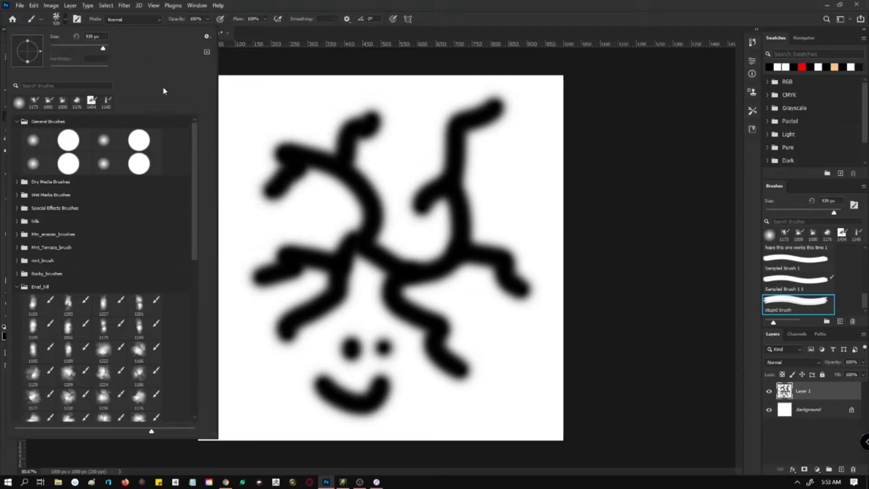
left_click(16, 286)
left_click(62, 337)
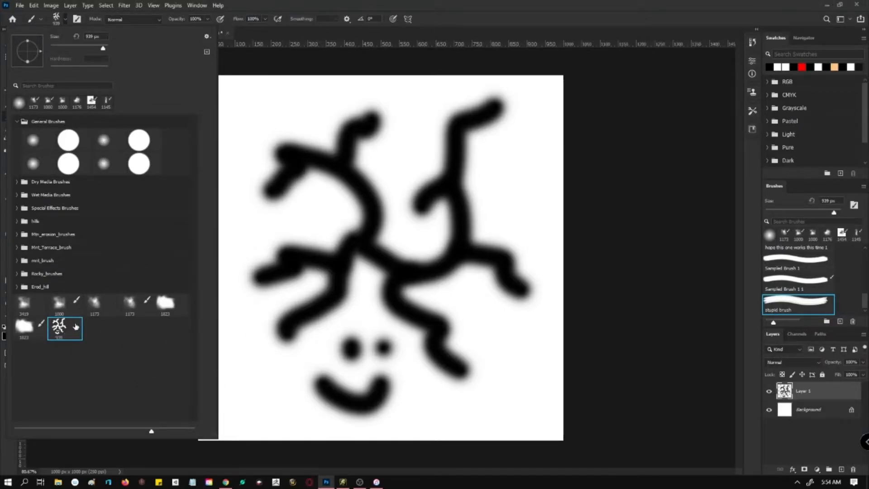
left_click(433, 3)
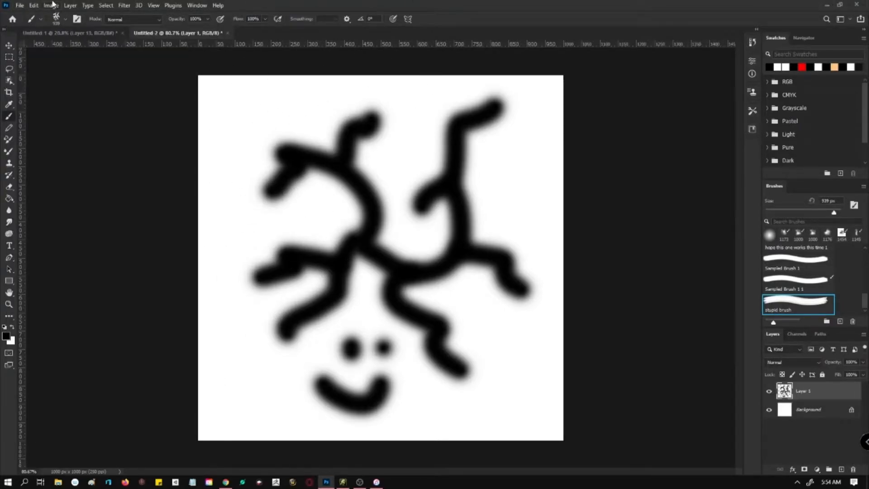
Define the painted artwork as another brush preset named "happy".
left_click(34, 6)
left_click(83, 252)
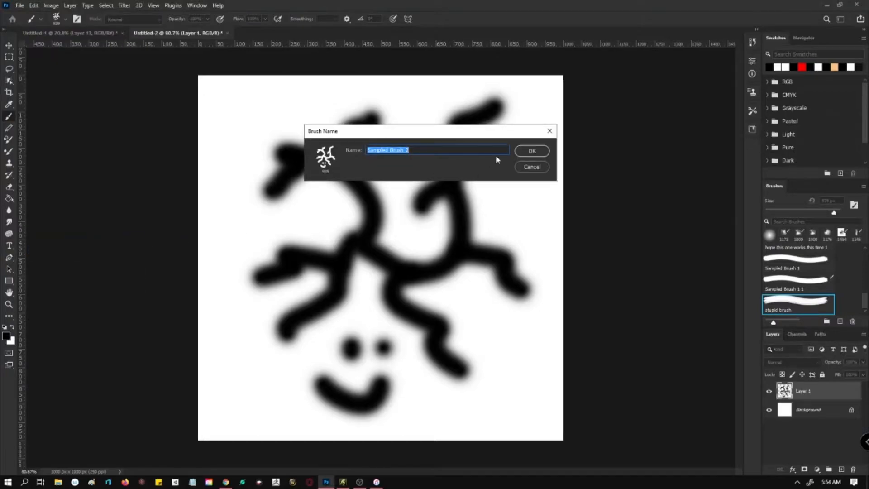
left_click(459, 151)
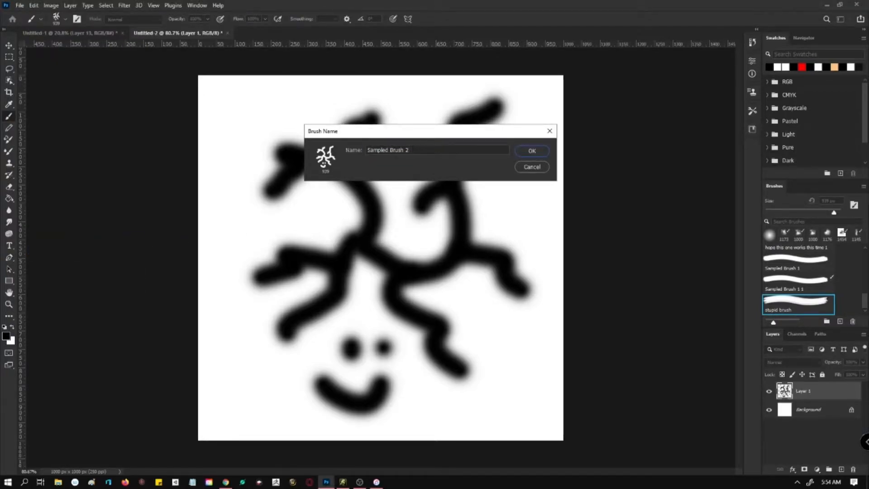
key("BackSpace")
key("BackSpace")
key("BackSpace")
key("BackSpace")
key("BackSpace")
key("BackSpace")
key("BackSpace")
key("BackSpace")
key("BackSpace")
key("BackSpace")
key("BackSpace")
key("BackSpace")
key("BackSpace")
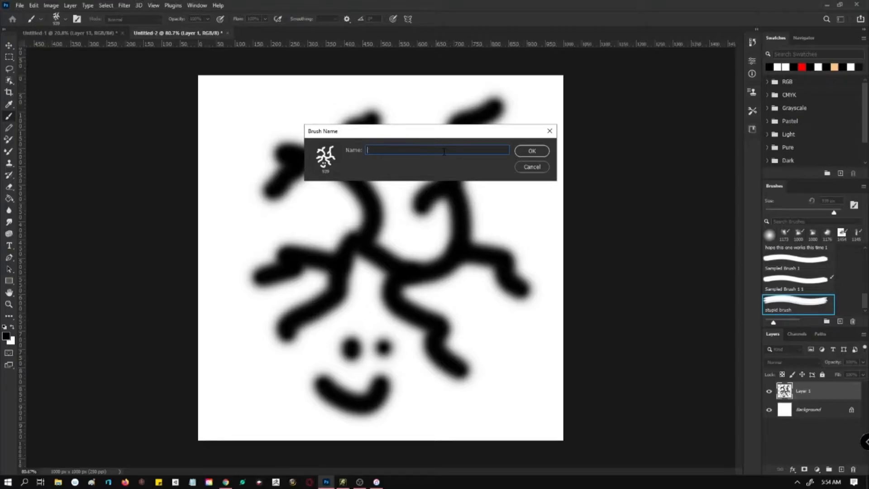
key("Return")
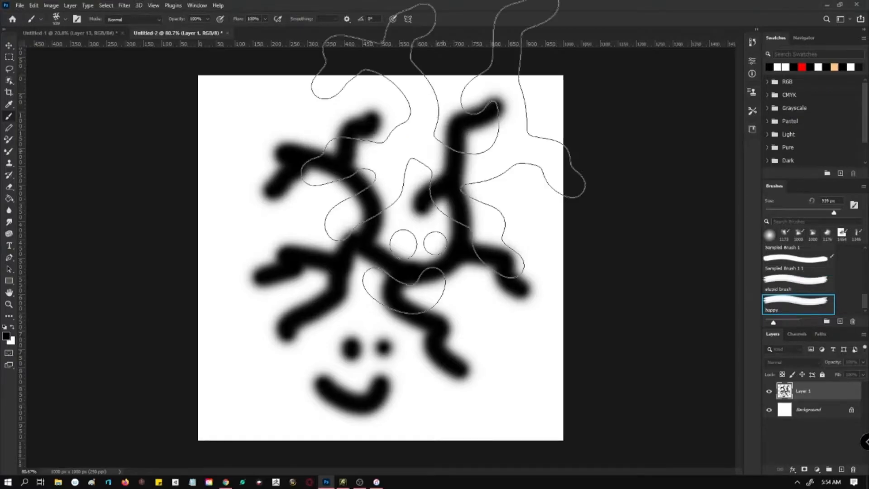
Show brush names in the preset picker and bring the happy brush into view in the list.
left_click(56, 19)
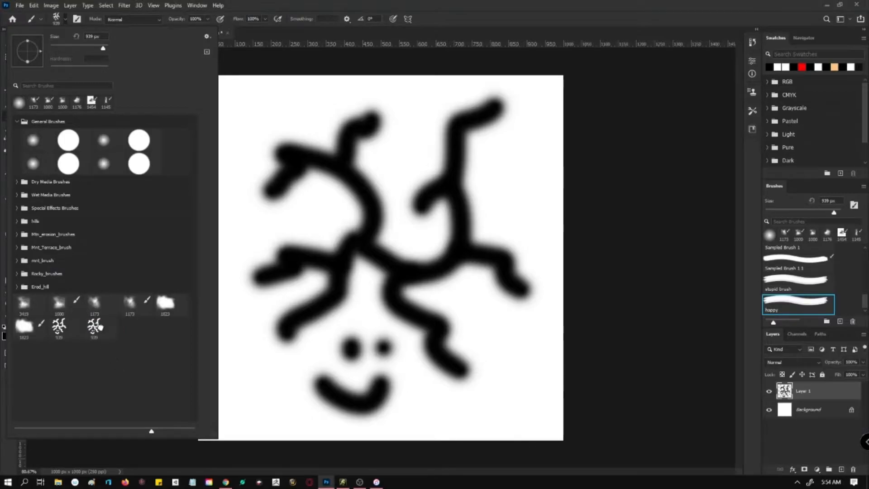
left_click(207, 36)
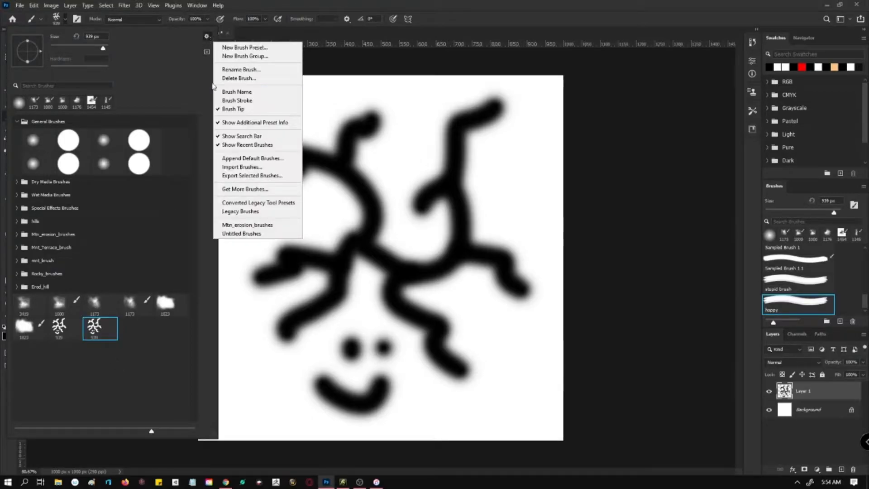
left_click(271, 92)
left_click_drag(197, 146, 192, 362)
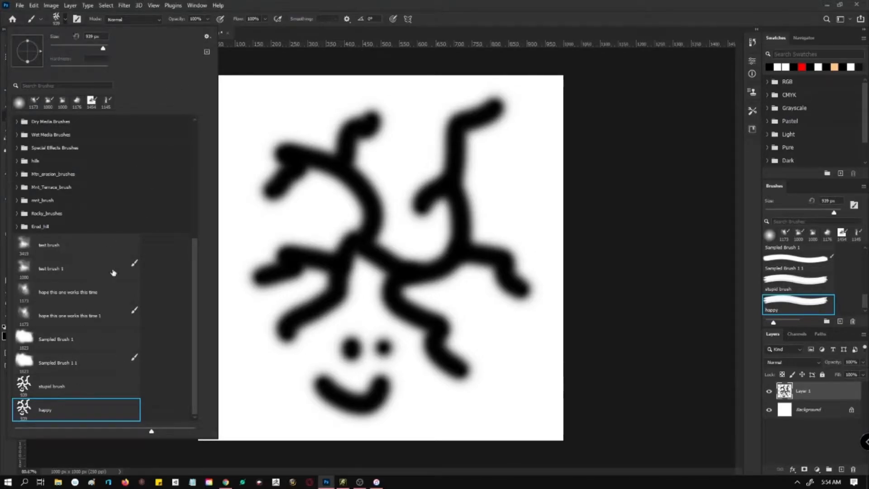
left_click(207, 37)
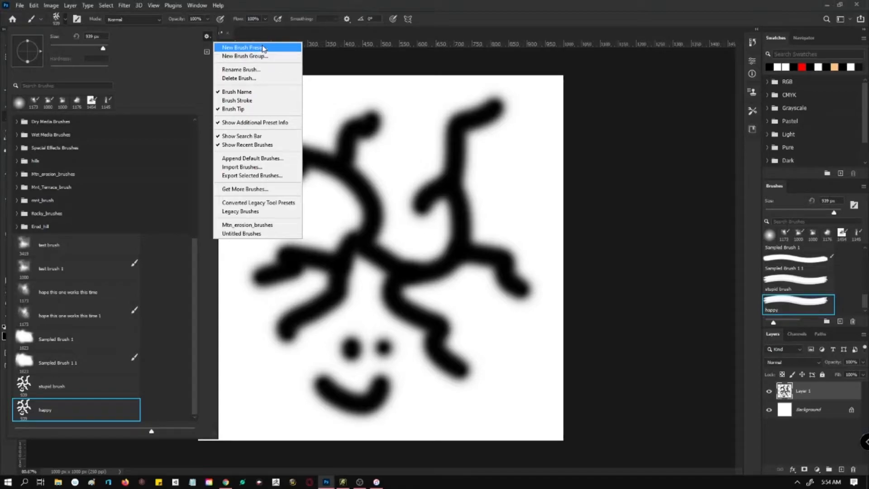
left_click(144, 47)
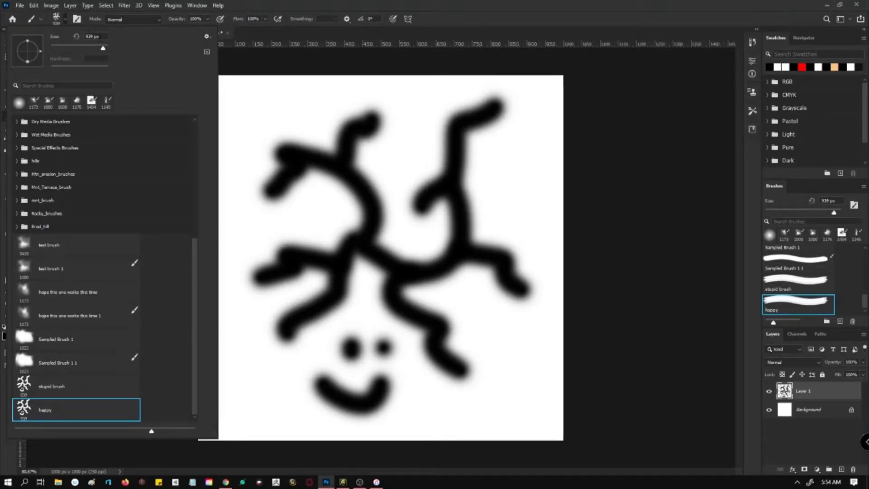
Try a 2000 px size for the happy brush, and set its size to 1000 px.
left_click_drag(103, 36, 84, 36)
type("2000")
key("Return")
left_click(84, 35)
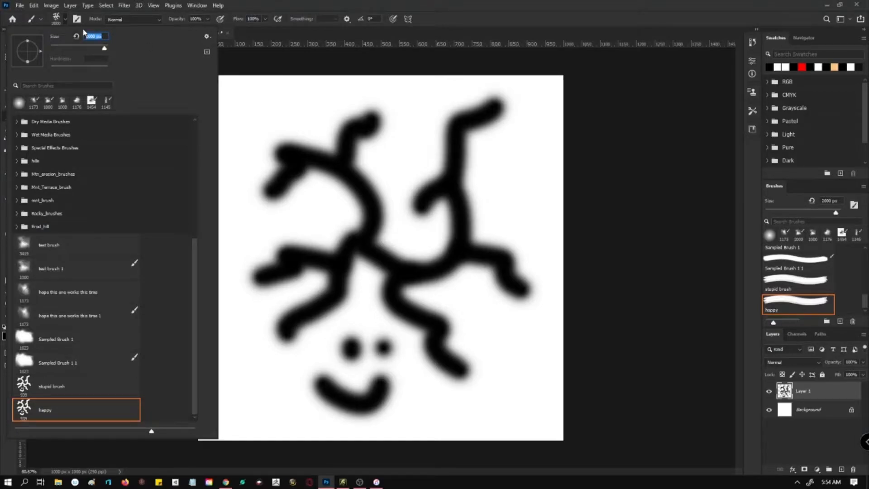
type("1000")
key("Return")
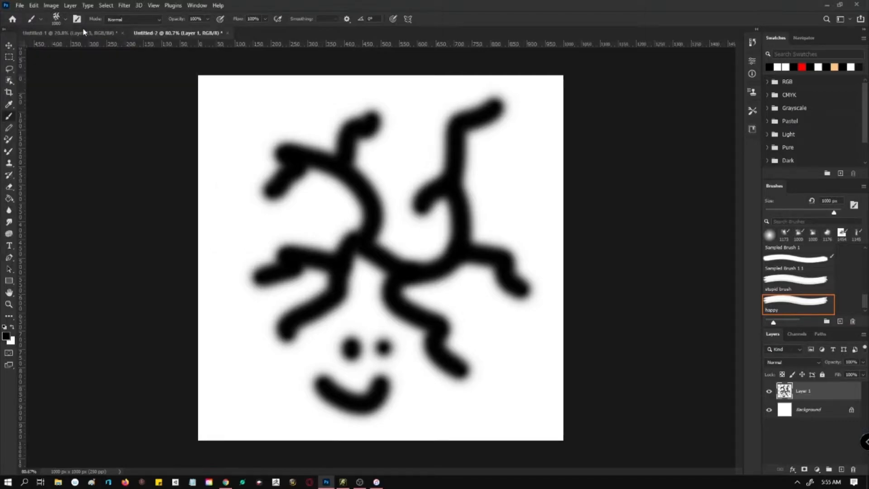
Save the resized brush as a new preset named "Happy", capturing the brush size and including tool settings.
right_click(83, 32)
left_click(66, 20)
left_click(207, 36)
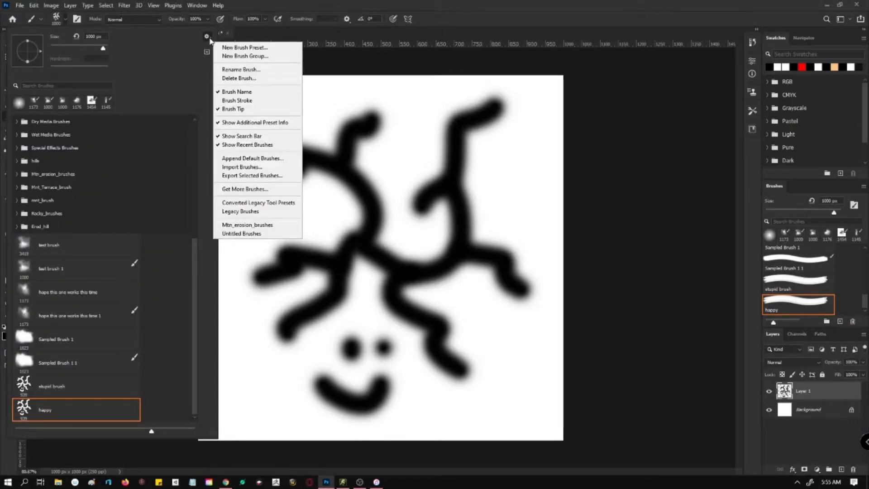
left_click(159, 42)
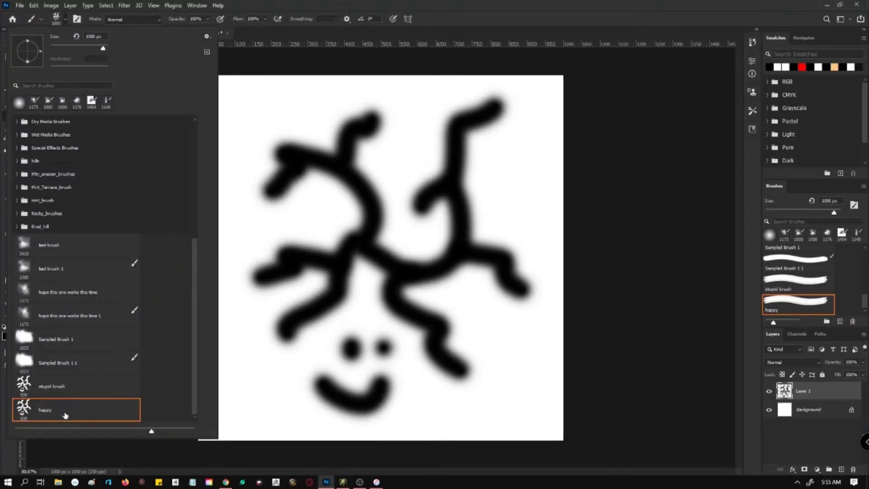
left_click(206, 39)
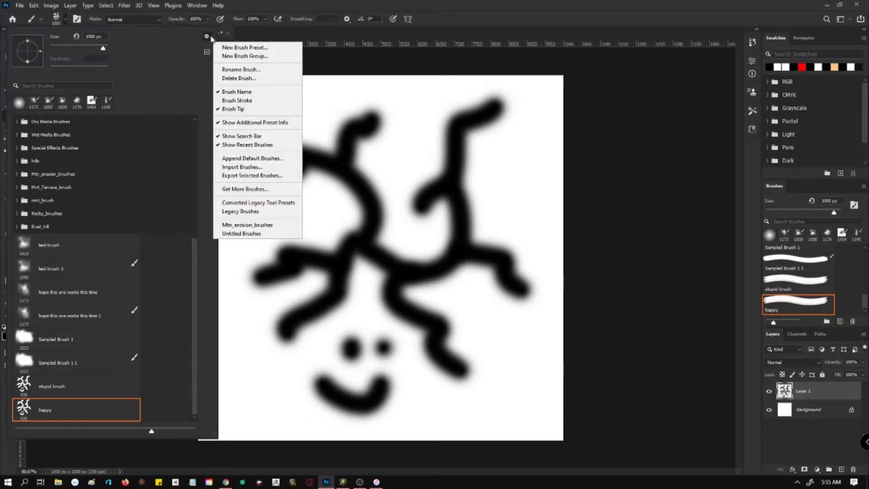
left_click(235, 43)
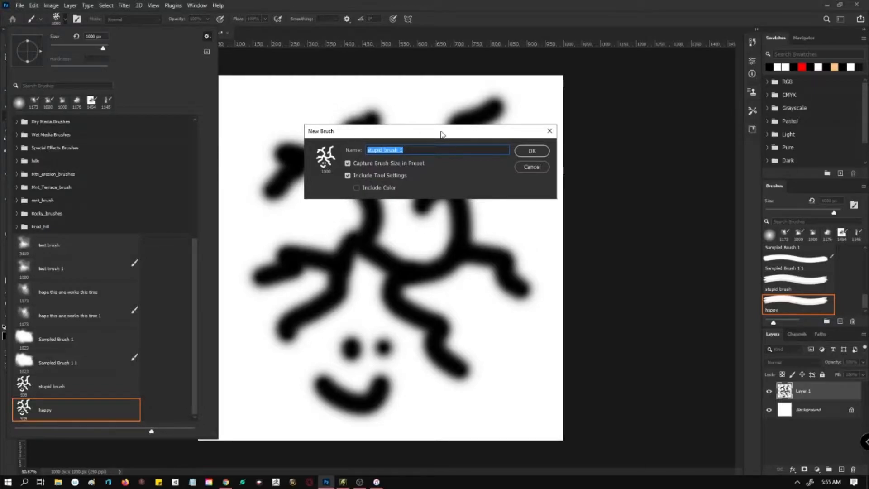
type("Hap")
key("BackSpace")
key("BackSpace")
type("appy")
left_click(532, 152)
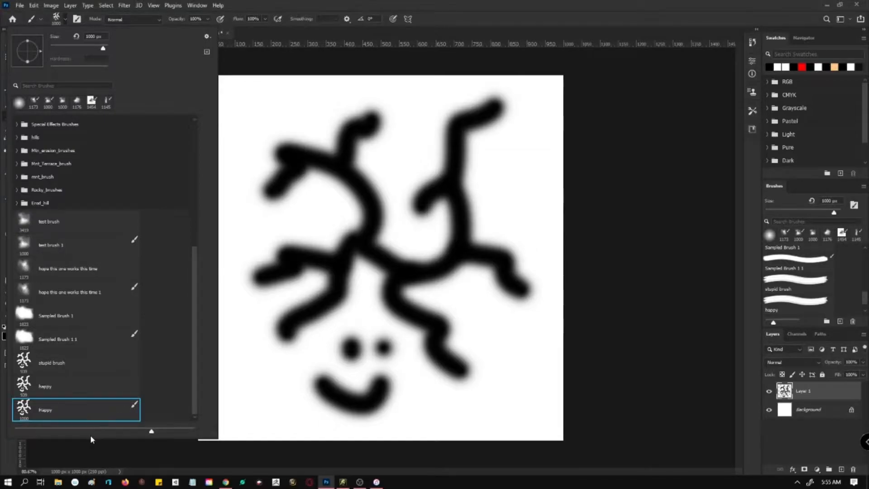
Delete the "stupid brush" preset and the lowercase "happy" preset together, keeping the 1000 px "Happy" preset.
left_click(94, 382)
left_click(95, 368, "shift")
right_click(95, 370)
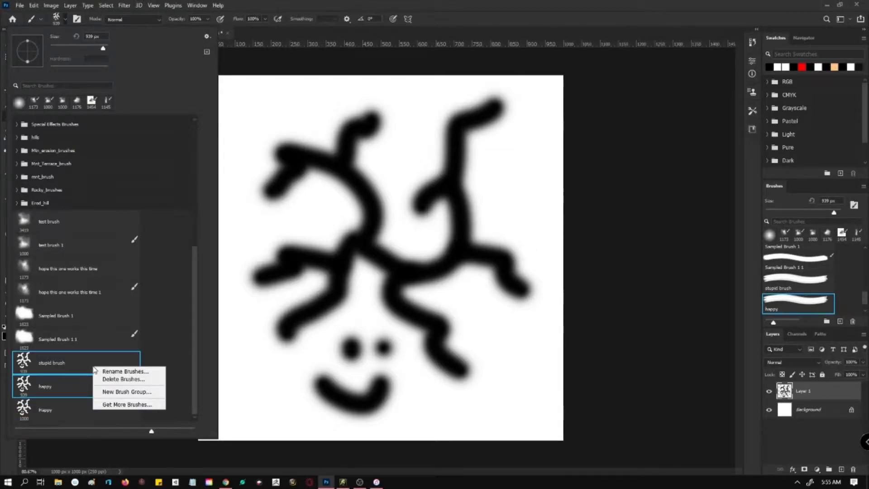
left_click(123, 379)
left_click(383, 182)
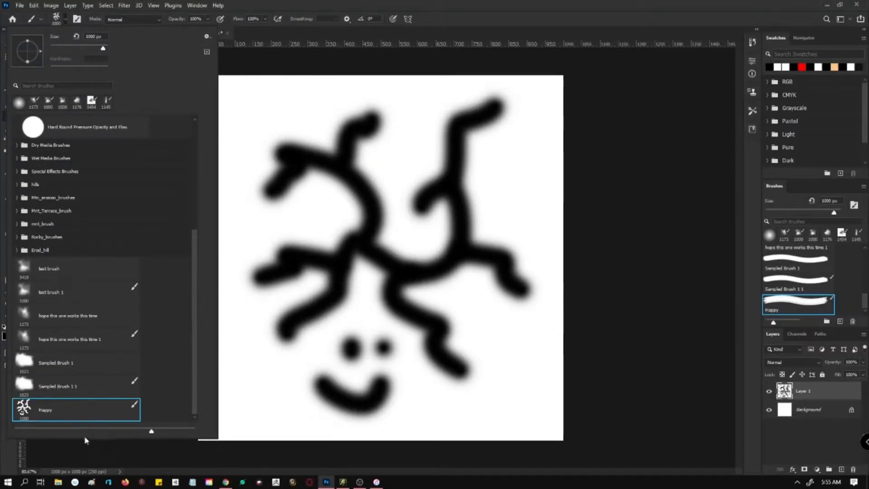
Export the selected Happy brush to the Desktop as an ABR file named "Happybrush".
left_click(207, 35)
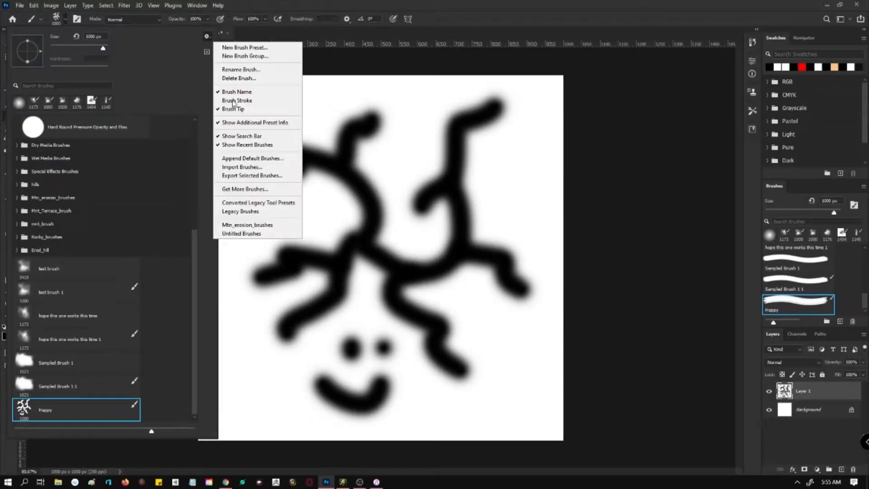
left_click(258, 177)
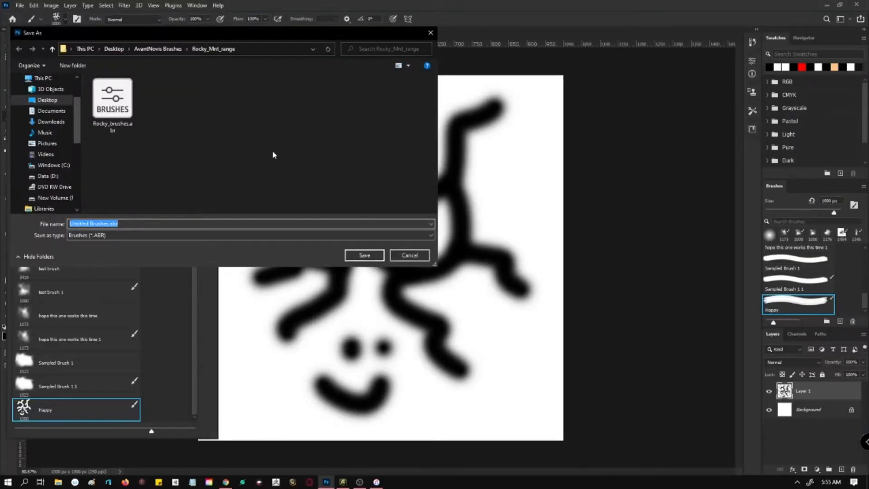
left_click(42, 100)
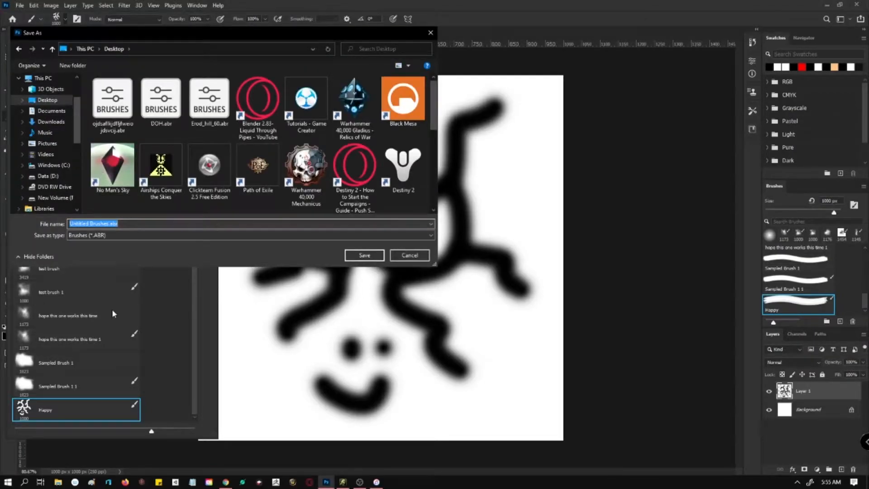
type("Happybrush")
left_click(357, 254)
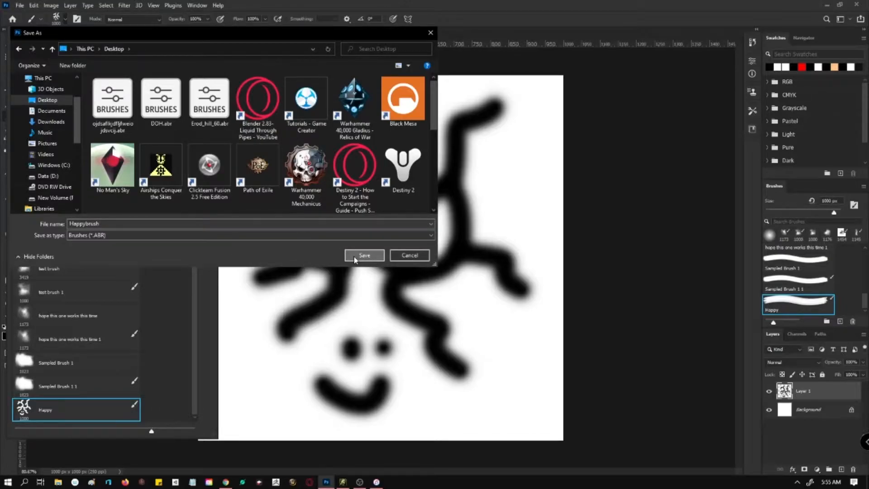
left_click(647, 1)
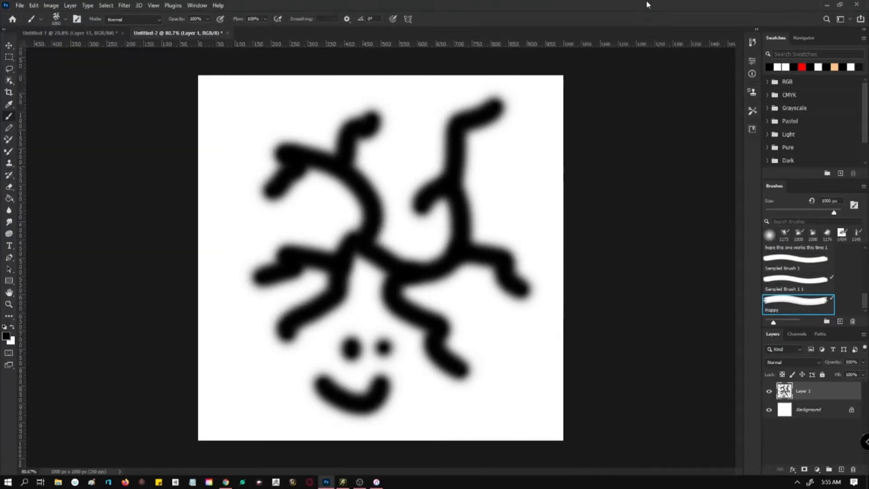
Switch to ArtRage and create a new blank painting.
left_click(343, 482)
left_click(3, 9)
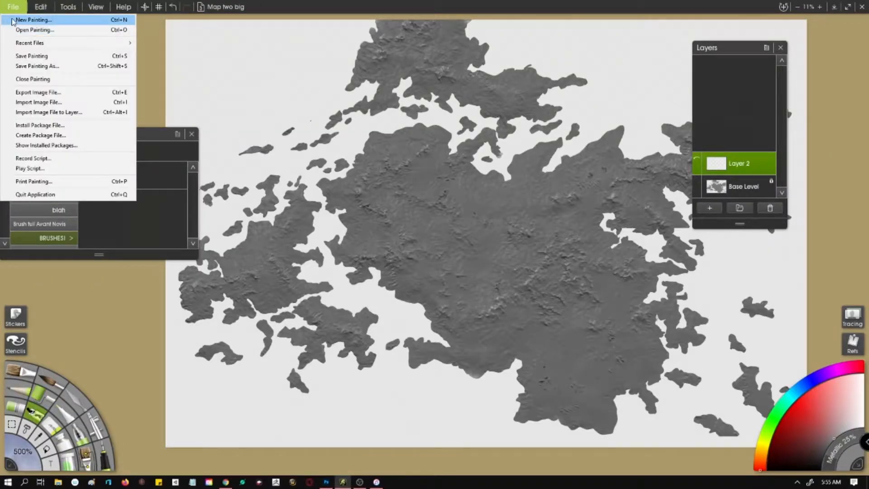
left_click(32, 19)
left_click(485, 325)
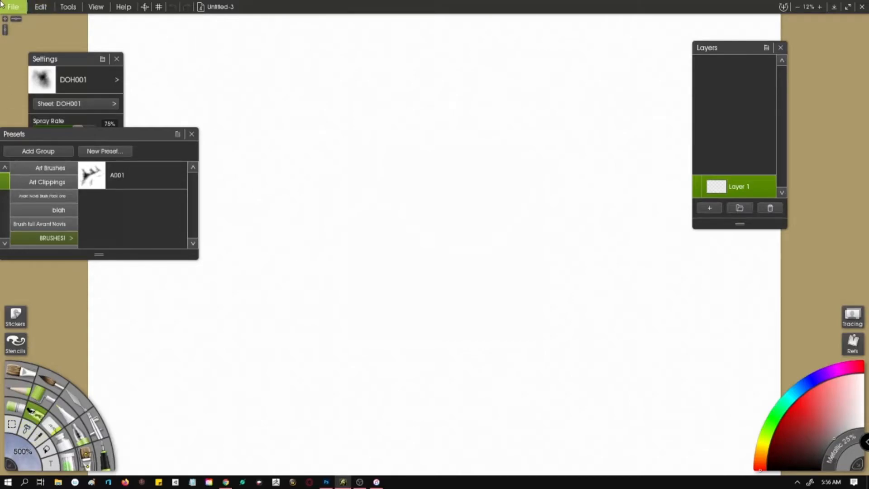
Reposition and lengthen the Presets panel to show more preset groups, and select the Eraser tool.
left_click_drag(145, 139, 188, 58)
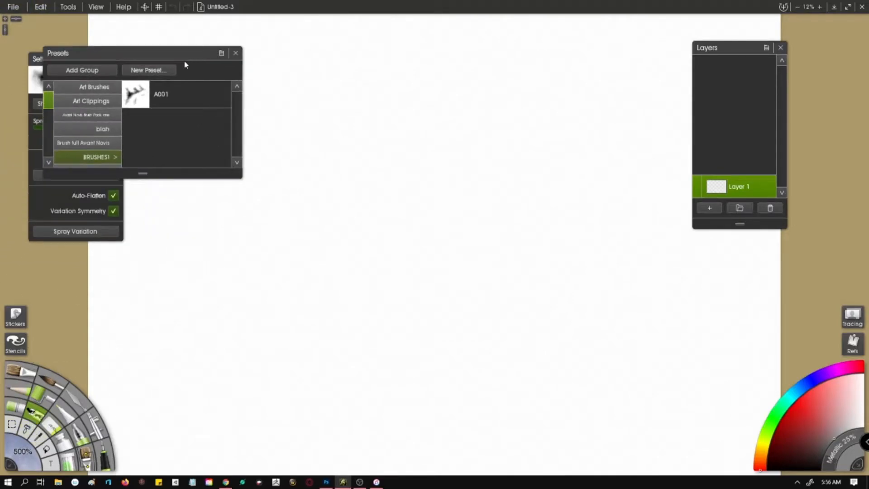
left_click_drag(141, 174, 134, 363)
scroll(157, 154, "up", 3)
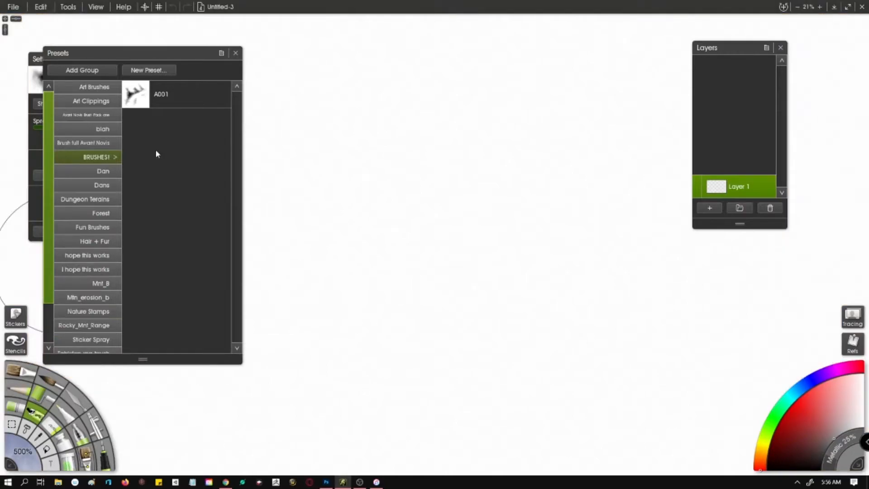
scroll(155, 150, "down", 2)
mouse_move(154, 51)
left_mouse_down()
mouse_move(124, 54)
mouse_move(202, 39)
mouse_move(155, 58)
left_mouse_up()
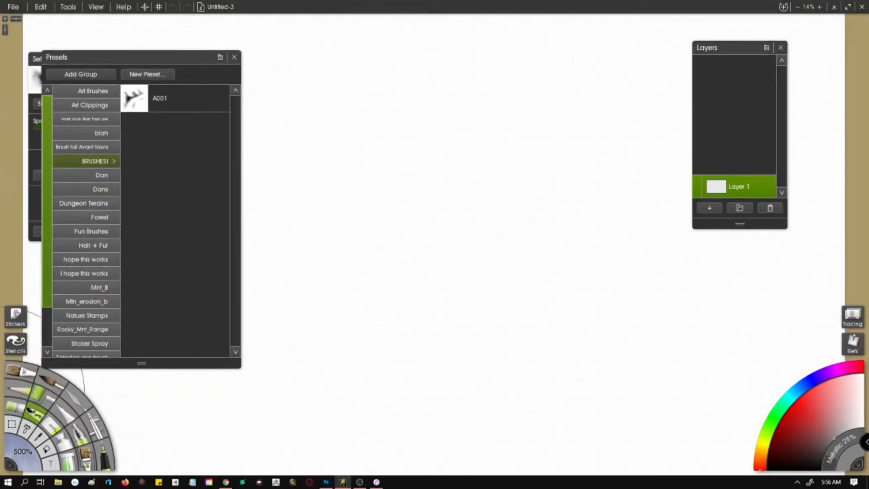
left_click(49, 424)
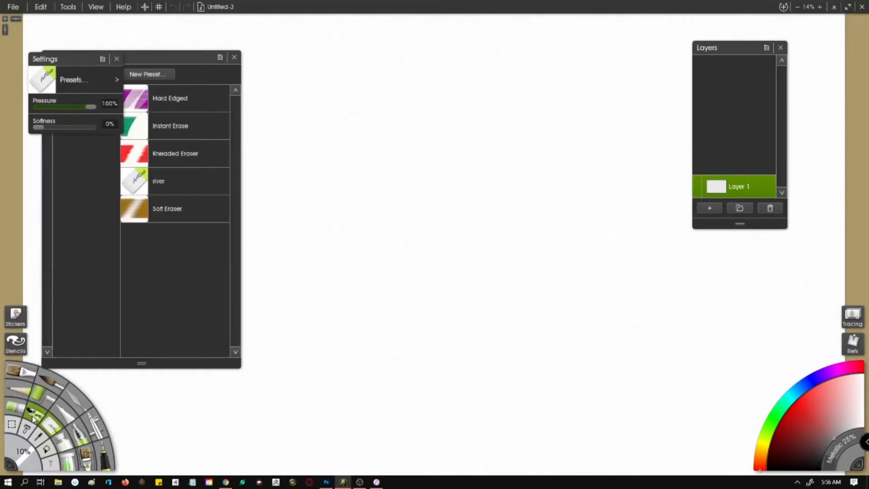
Select the Sticker Spray tool and move the Settings panel clear of the Presets panel.
left_click(30, 418)
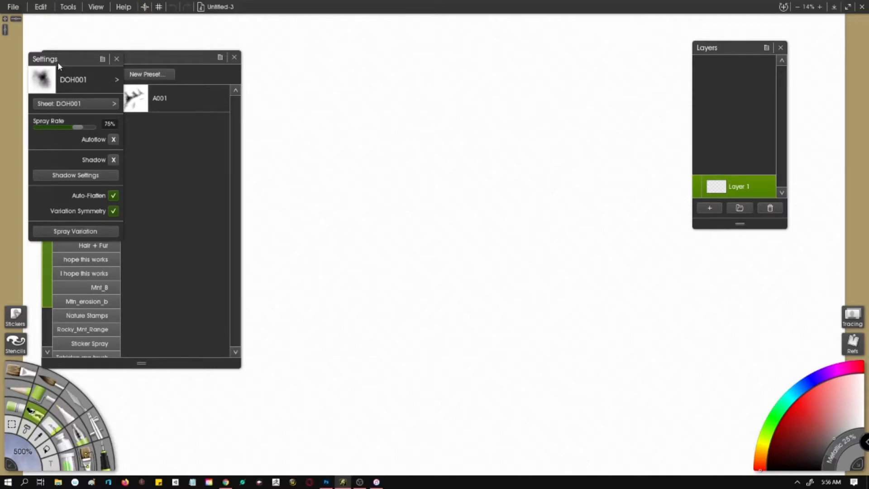
left_click_drag(57, 61, 279, 33)
Browse the Sticker Spray preset groups, including "I hope this works" and Rocky_Mnt_Range, and compare them with the Eraser presets.
left_click(97, 119)
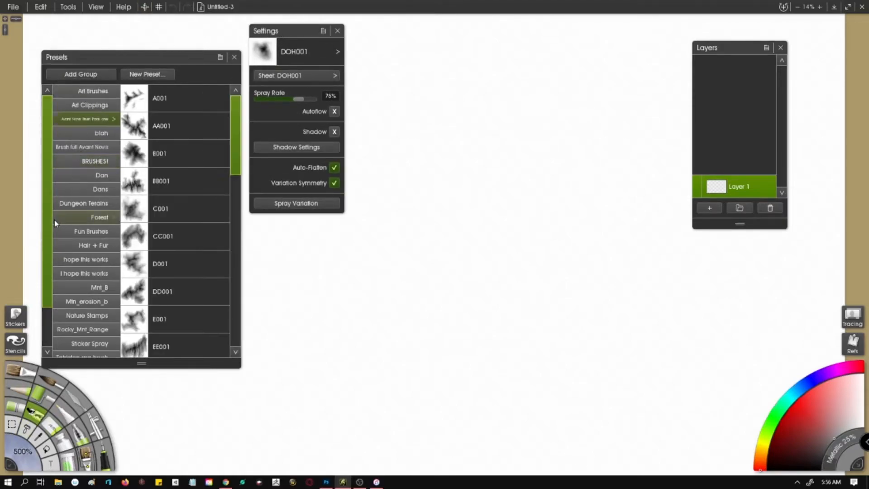
left_click(84, 273)
left_click(54, 428)
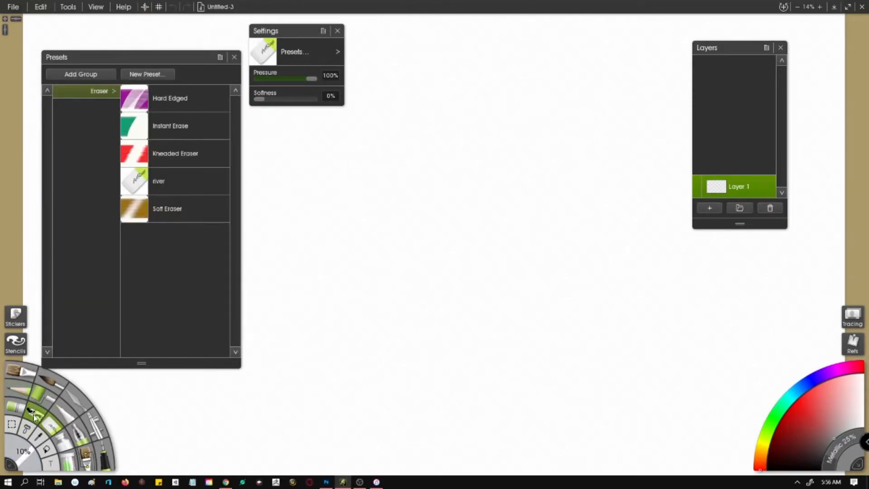
left_click(34, 416)
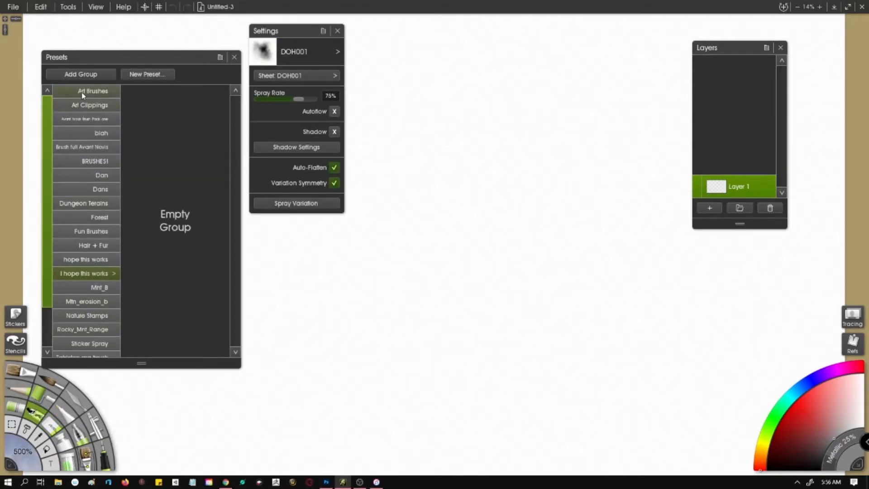
scroll(99, 243, "down", 2)
scroll(99, 242, "up", 1)
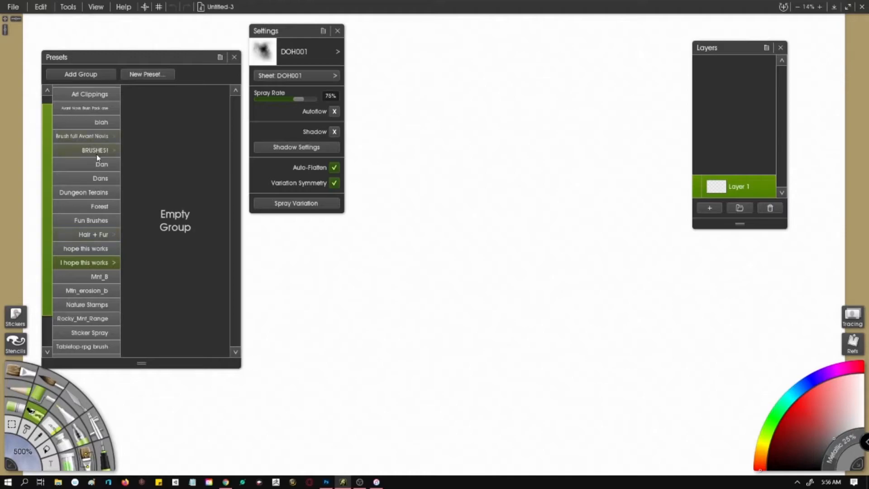
scroll(78, 293, "down", 1)
left_click(104, 295)
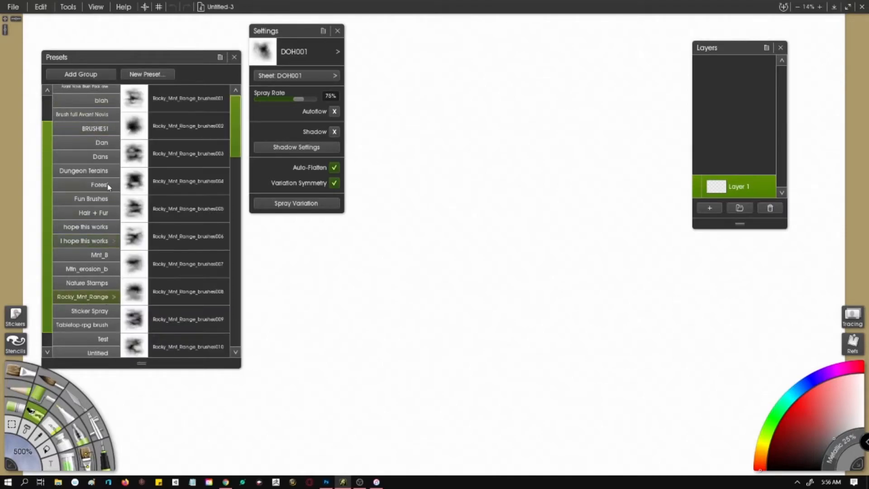
scroll(98, 183, "up", 2)
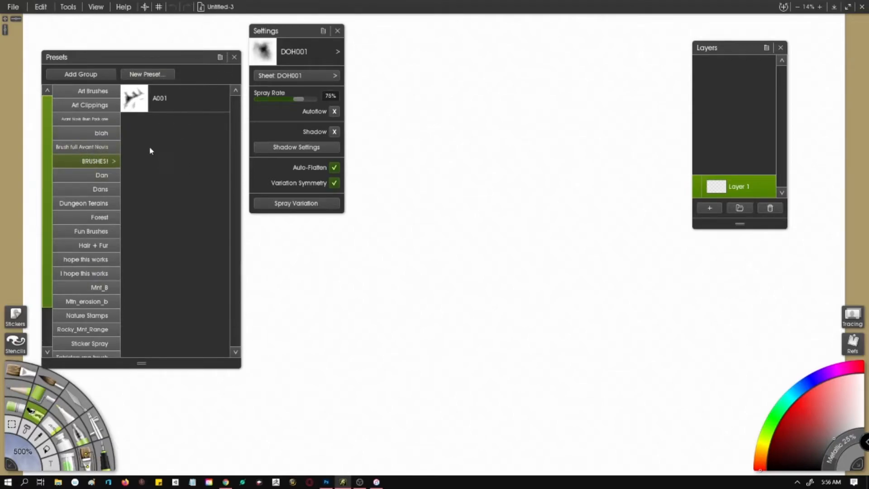
Add a new preset group named "Happy" to the Sticker Spray presets.
left_click(219, 58)
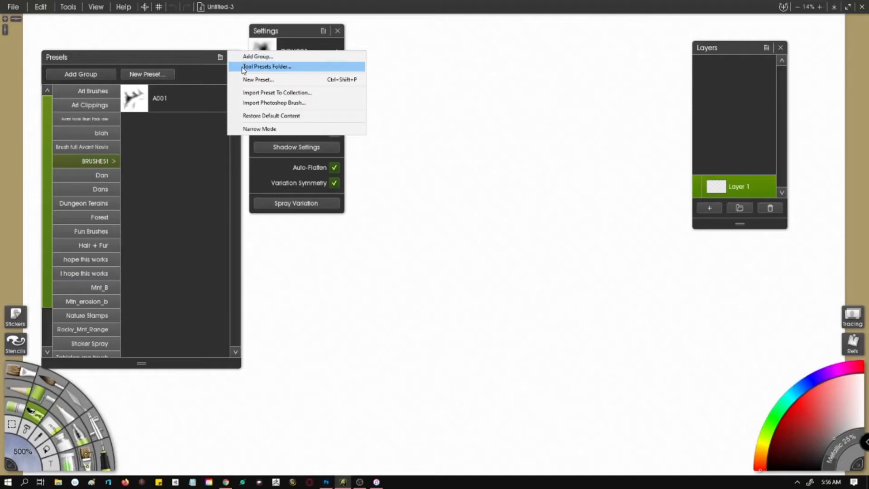
left_click(285, 56)
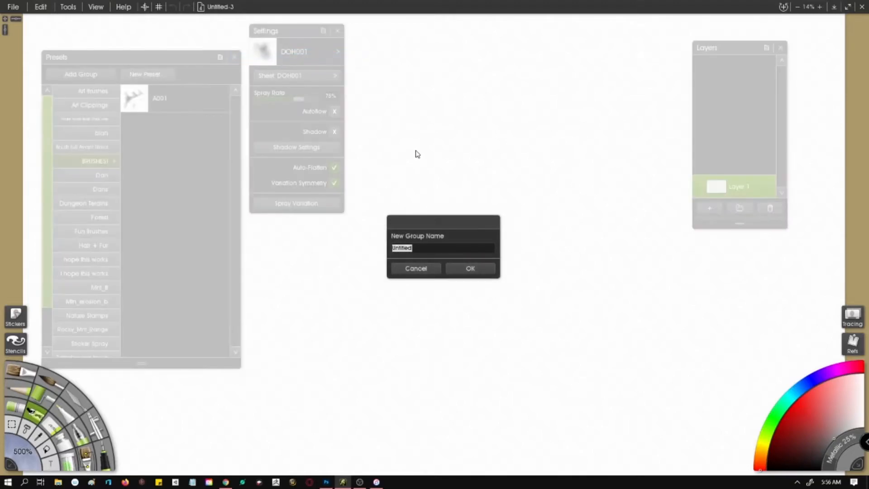
type("n")
key("Return")
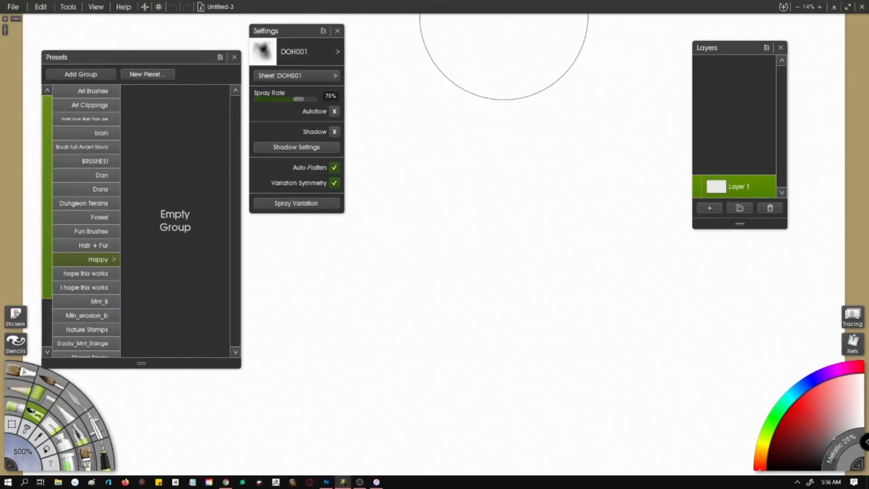
left_click(509, 22)
left_click(234, 57)
left_click(337, 31)
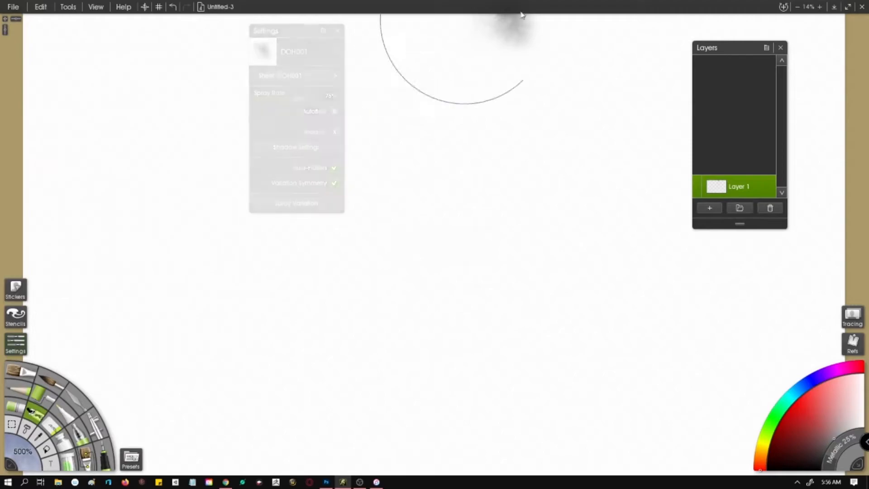
key("ctrl+z")
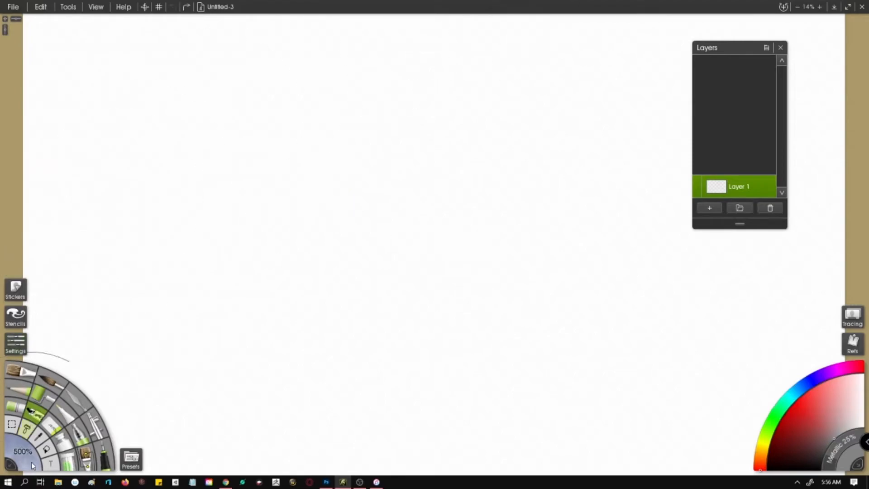
left_click(18, 343)
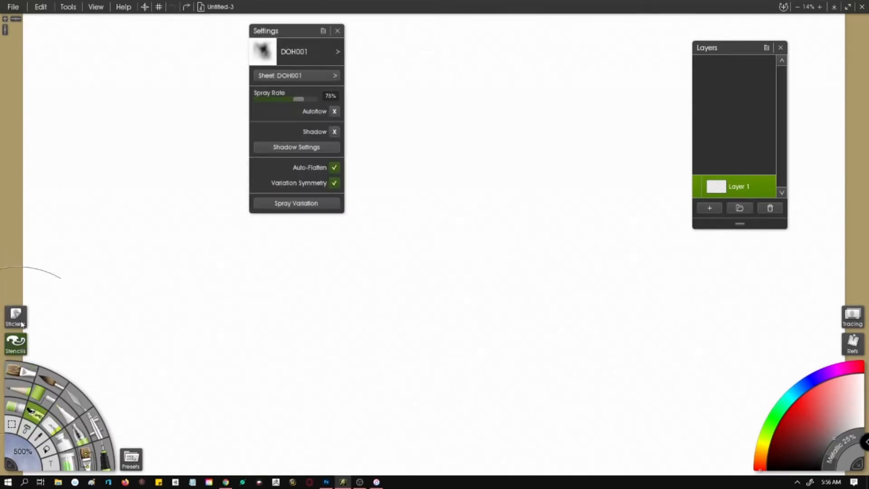
left_click(130, 457)
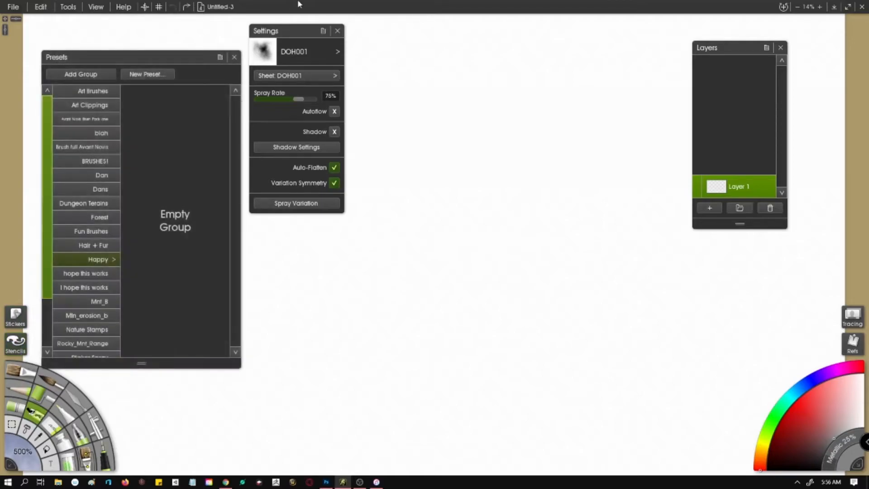
Move the Settings panel beside the Layers panel and import the Photoshop brush from Happybrush.abr on the Desktop into the Happy group.
left_click_drag(305, 32, 623, 81)
left_click_drag(143, 54, 143, 53)
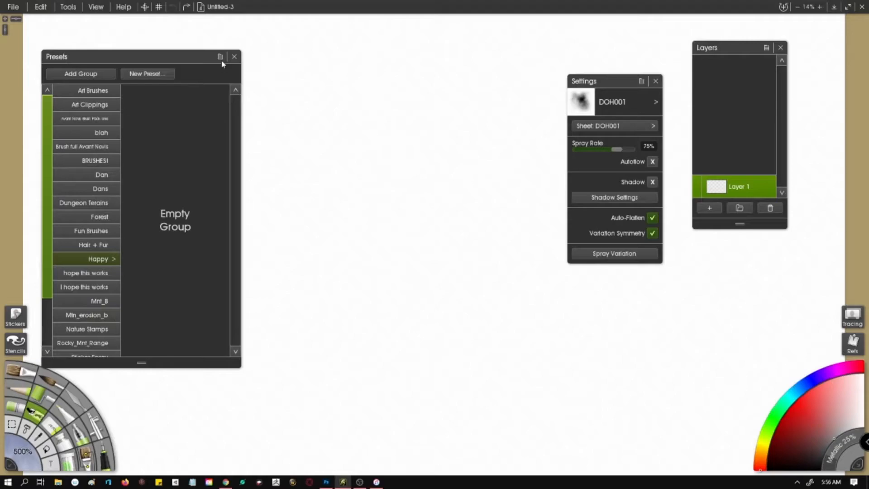
left_click(220, 57)
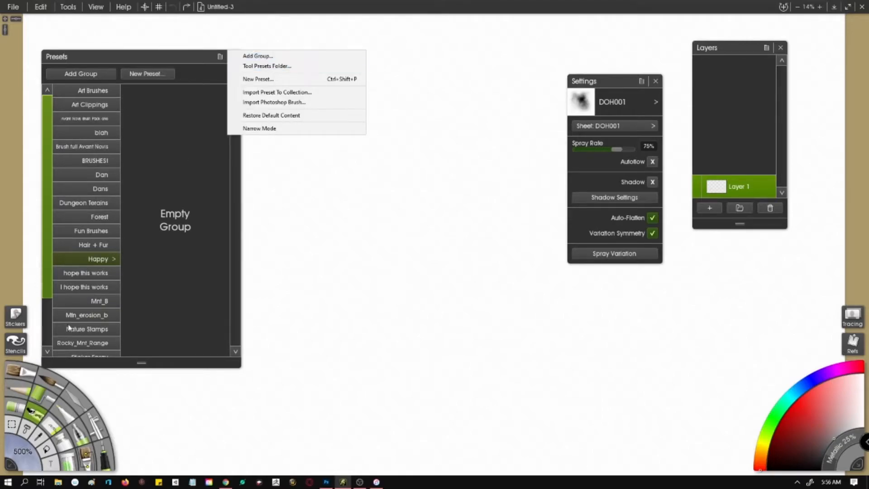
left_click(91, 266)
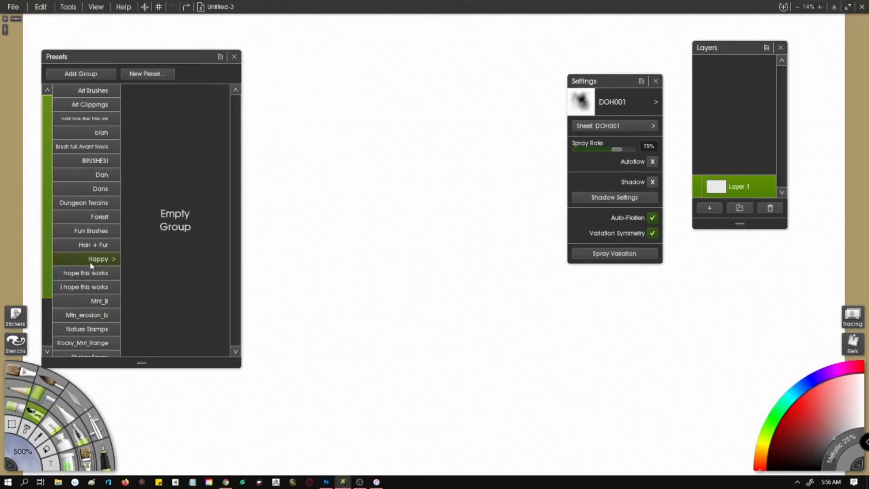
left_click(220, 60)
left_click(282, 102)
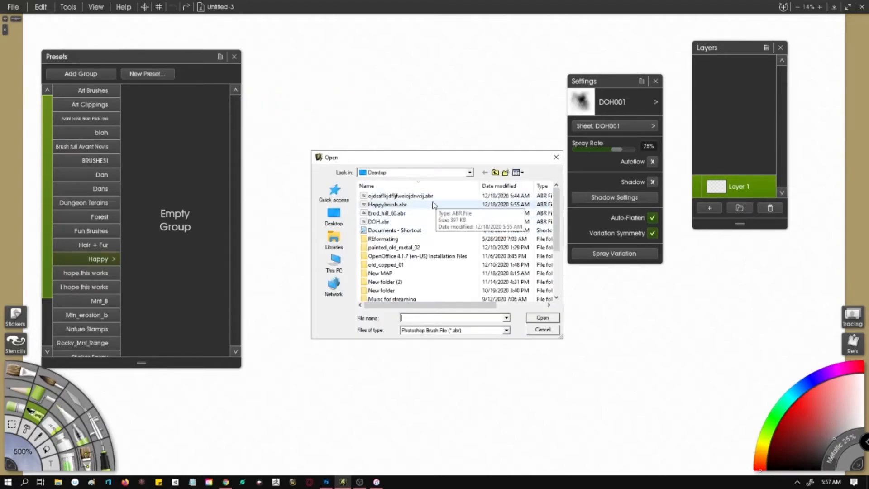
double_click(388, 204)
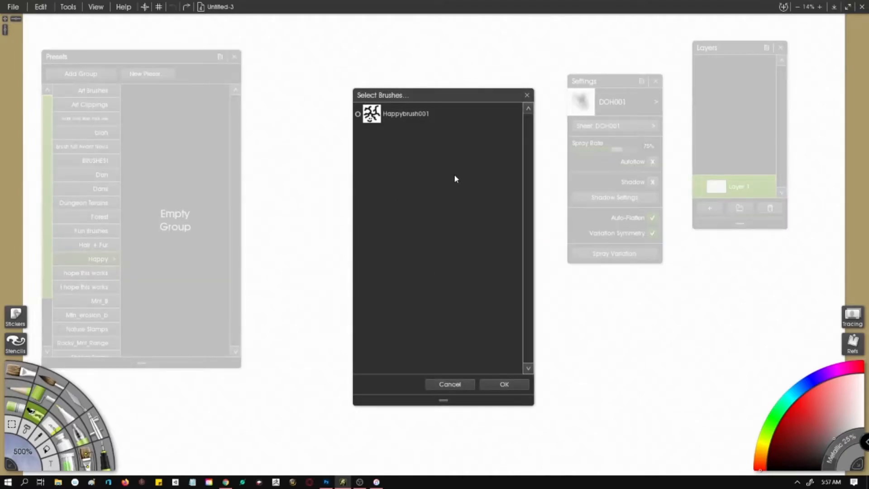
left_click(379, 110)
left_click(488, 382)
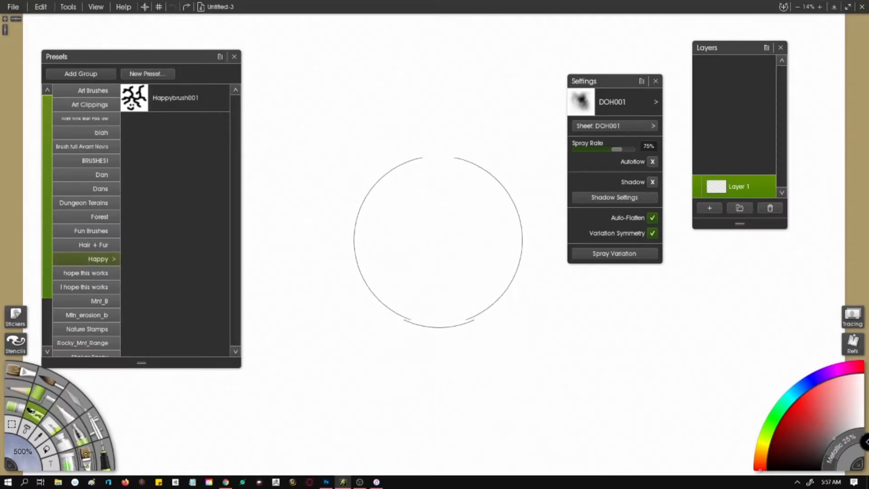
Select the Happybrush001 preset and stamp it repeatedly across the middle of the canvas to form an overlapping cluster.
left_click(424, 220)
key("ctrl+z")
left_click(463, 213)
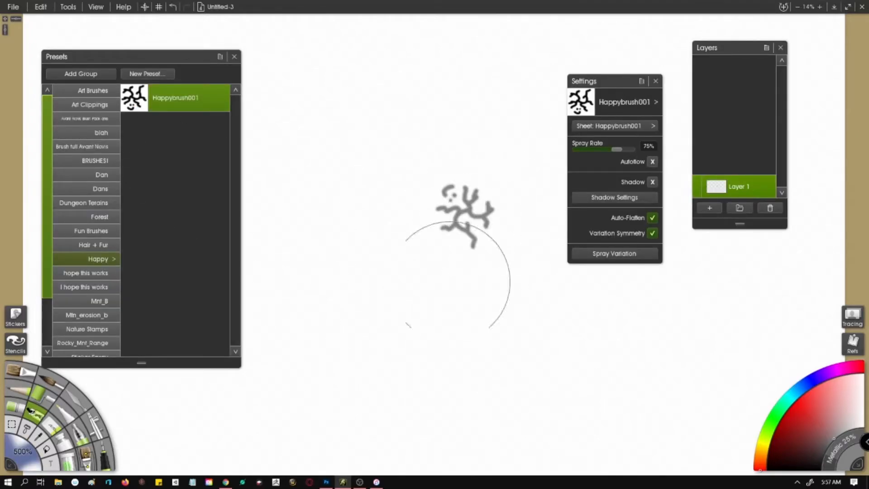
mouse_move(357, 315)
left_mouse_down()
mouse_move(365, 174)
mouse_move(396, 197)
mouse_move(415, 269)
mouse_move(476, 275)
mouse_move(405, 218)
mouse_move(445, 168)
mouse_move(403, 116)
mouse_move(324, 182)
mouse_move(311, 223)
left_mouse_up()
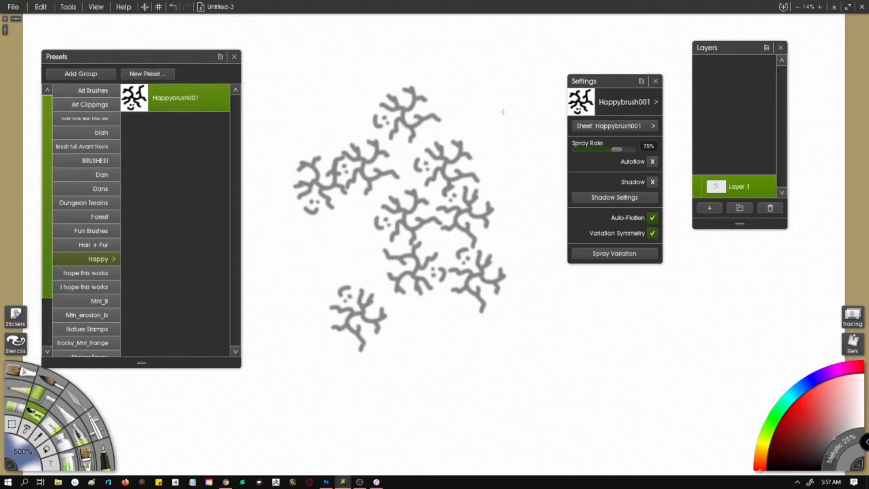
left_click(502, 110)
left_click(448, 123)
left_click(448, 103)
left_click(502, 167)
left_click(369, 271)
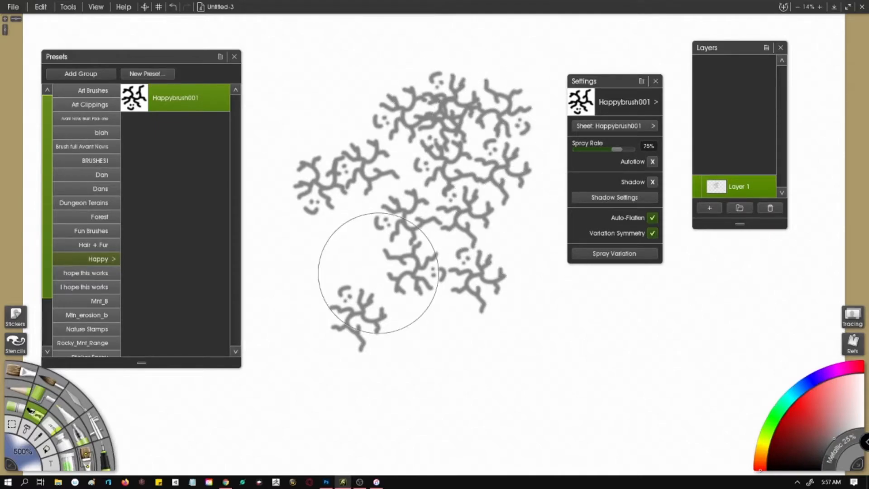
left_click(364, 237)
left_click(505, 294)
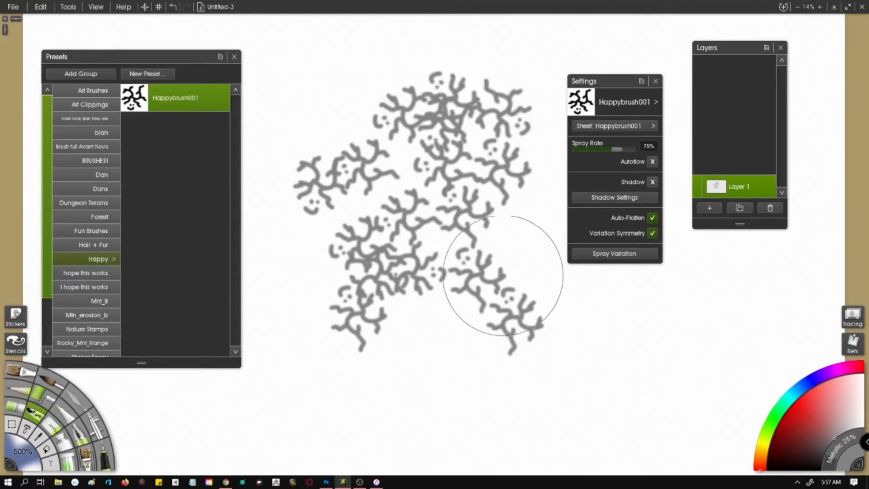
Switch to Photoshop, enlarge the Happy brush to 5000 px and stamp it once over the drawing on Layer 1.
left_click(326, 482)
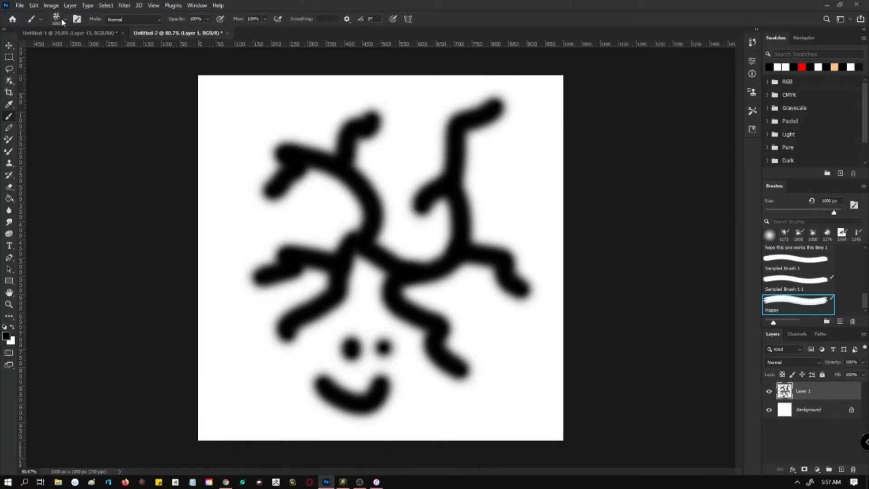
left_click(20, 5)
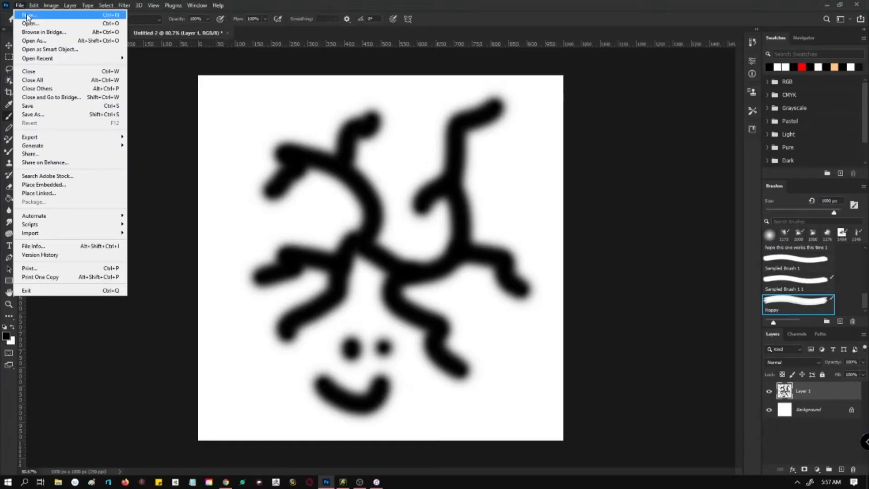
left_click(66, 19)
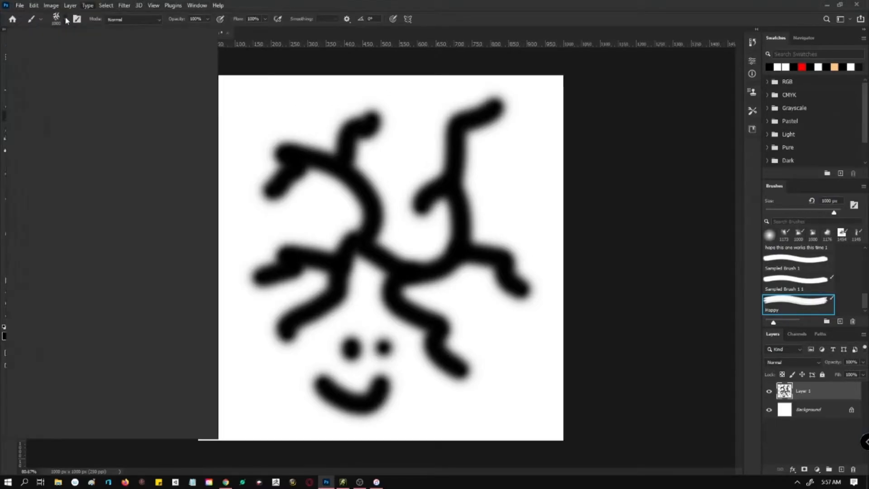
left_click_drag(103, 48, 112, 48)
left_click(327, 281)
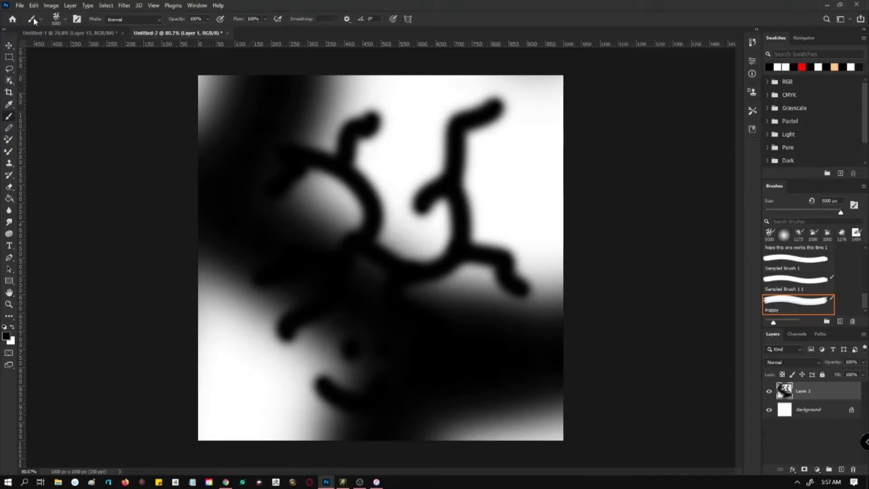
Convert the Untitled-2 document to 16 Bits/Channel.
left_click(52, 7)
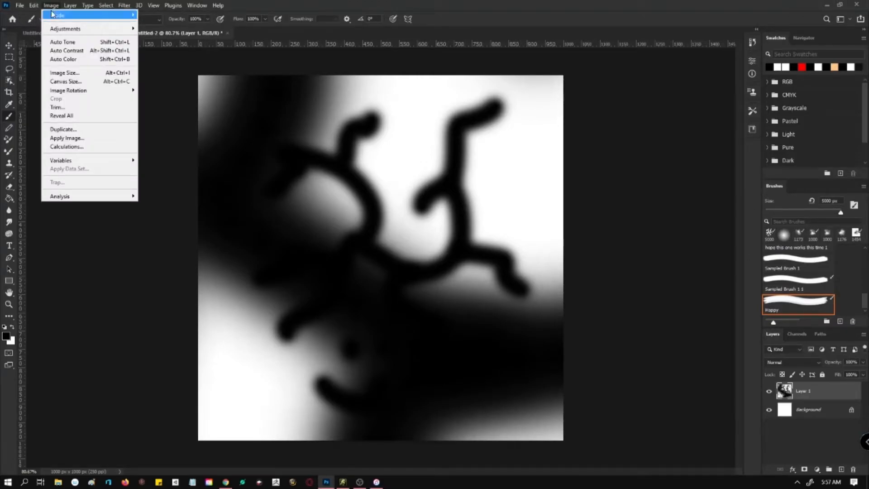
mouse_move(53, 17)
left_click(162, 97)
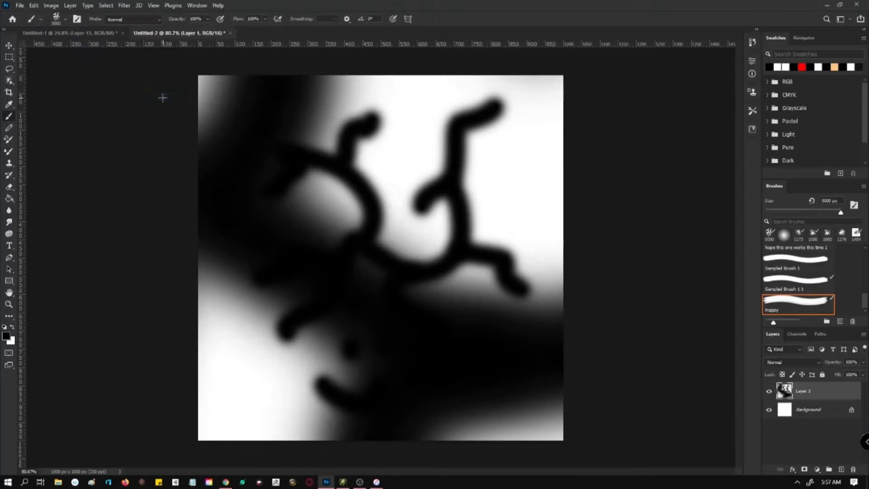
Define the current Untitled-2 artwork as a brush preset named nothappuy.
left_click(33, 7)
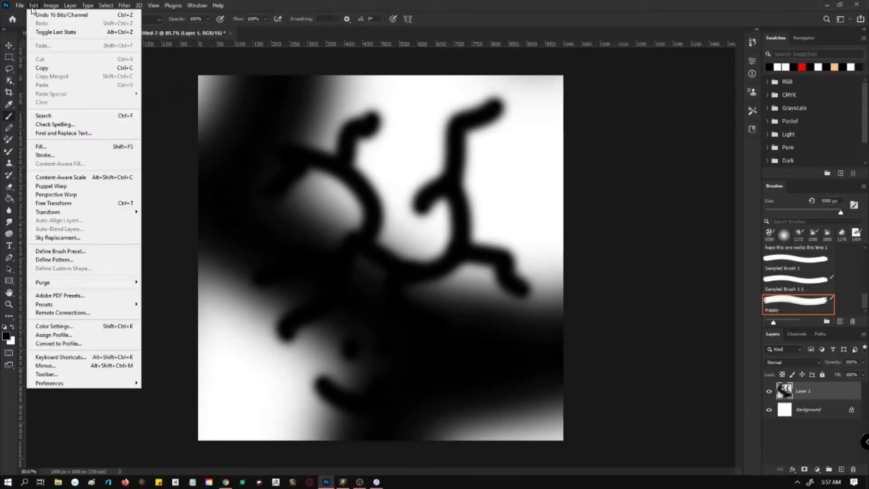
left_click(33, 7)
left_click(54, 20)
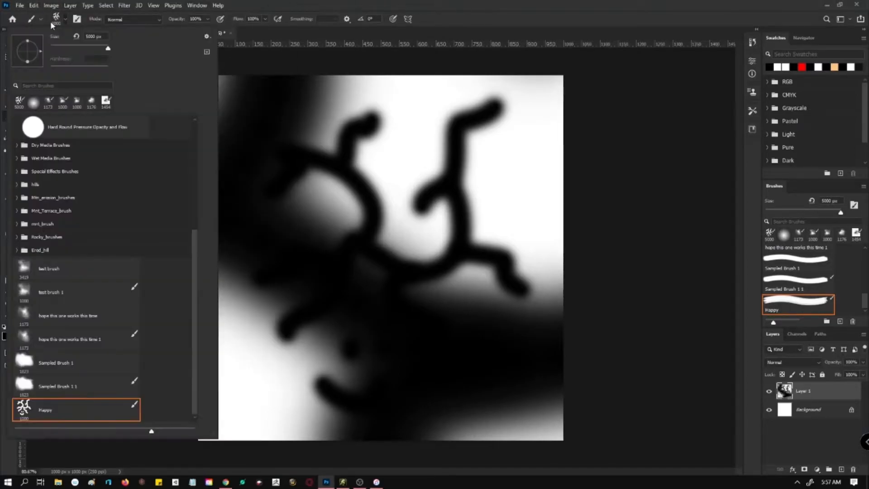
left_click(33, 6)
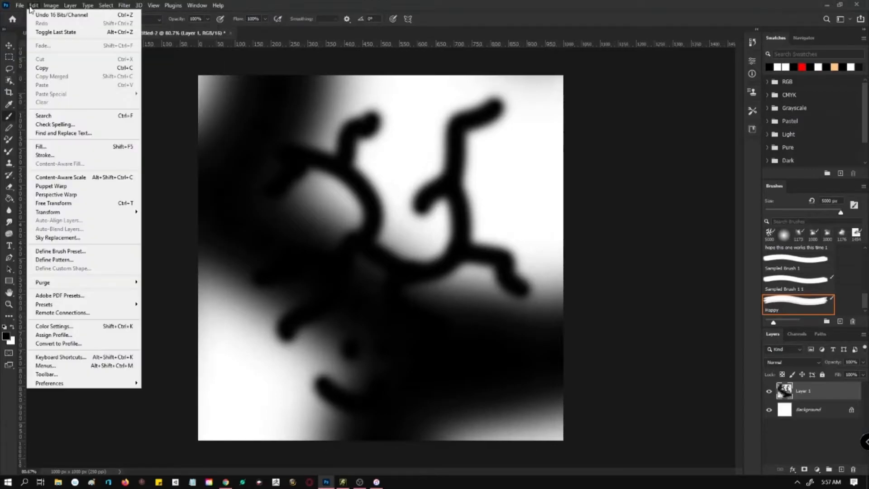
left_click(112, 256)
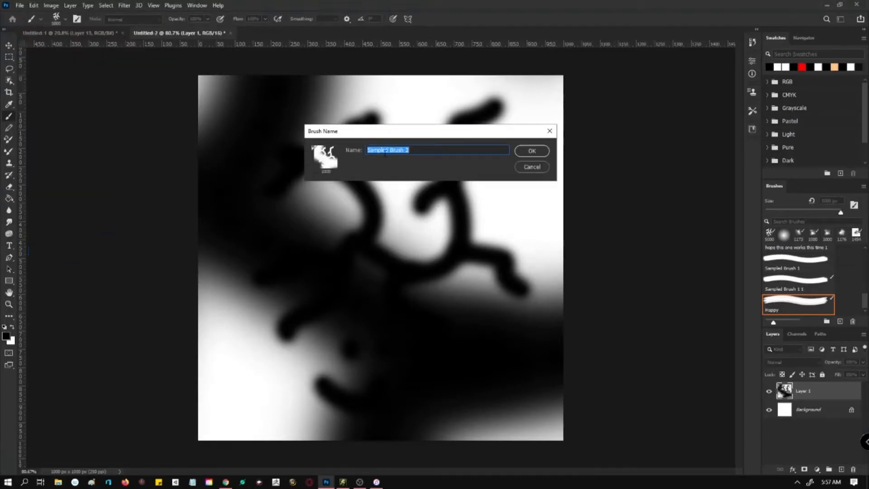
type("nothappuy")
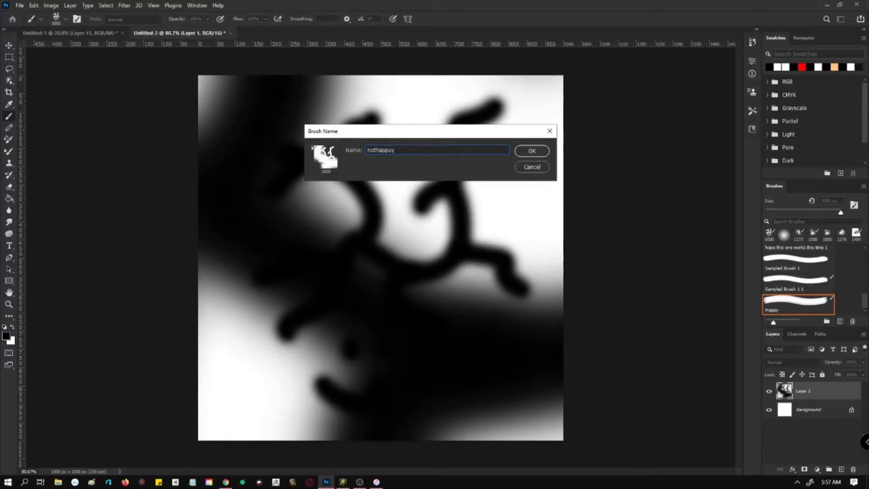
key("Return")
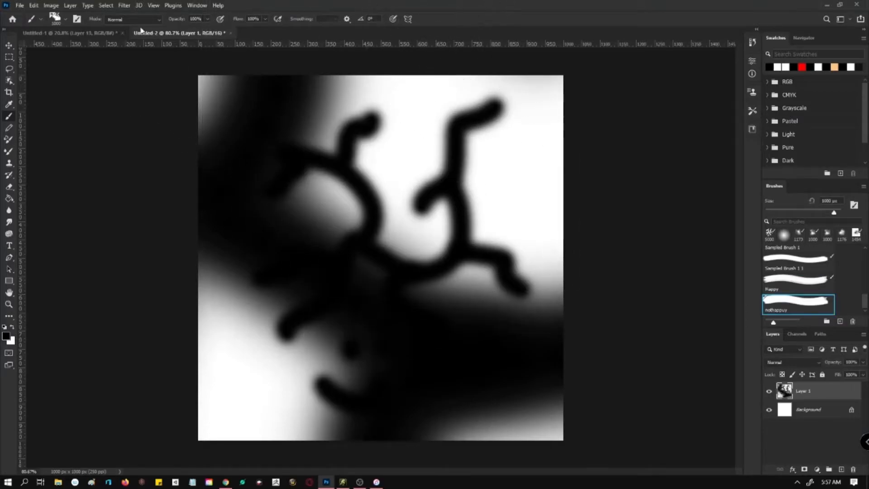
Save the nothappuy brush at 1000 px as a new preset with its brush size and tool settings included.
left_click(56, 19)
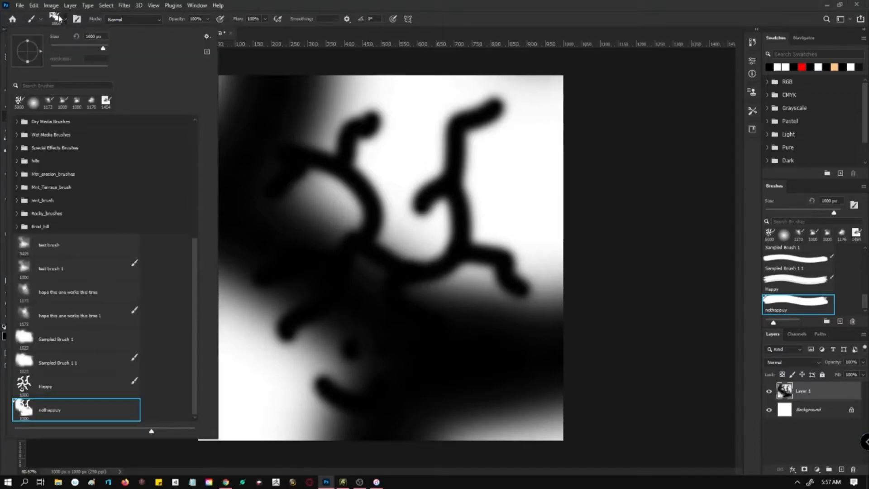
left_click(208, 37)
left_click(236, 48)
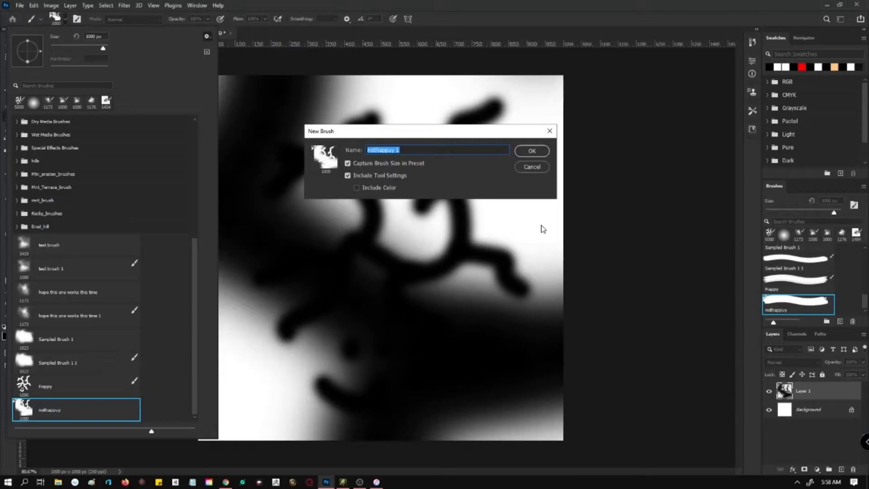
key("Return")
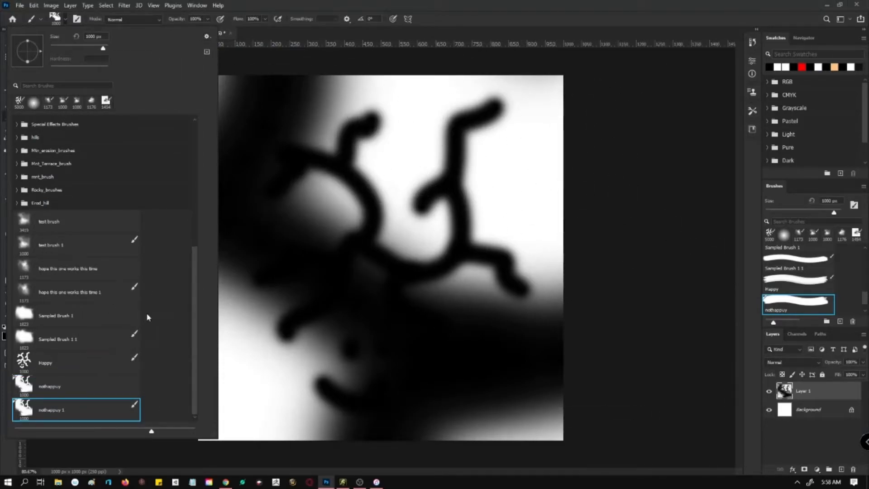
key("Escape")
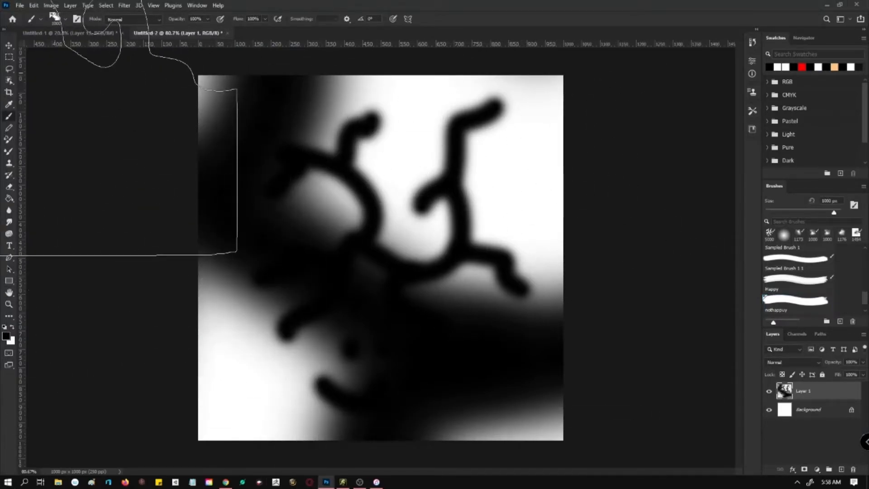
Enlarge the nothappuy brush to 5000 px and save it as another new brush preset.
left_click(57, 17)
left_click_drag(103, 48, 179, 58)
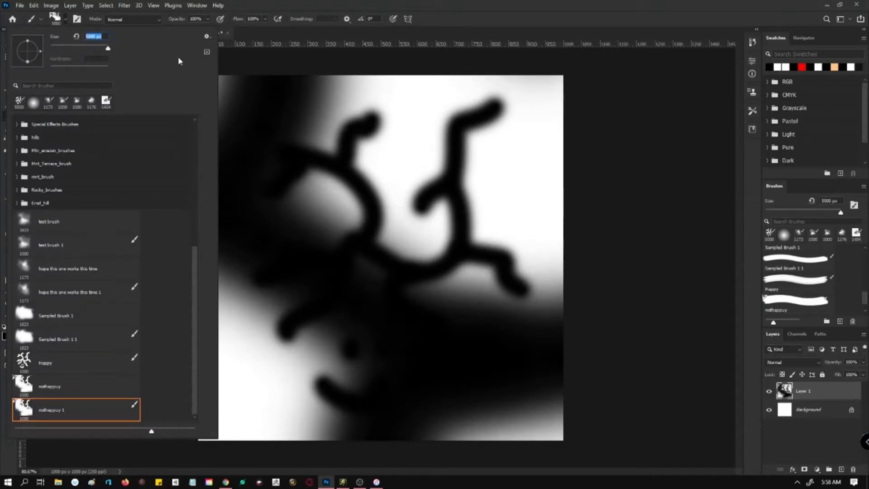
left_click(208, 36)
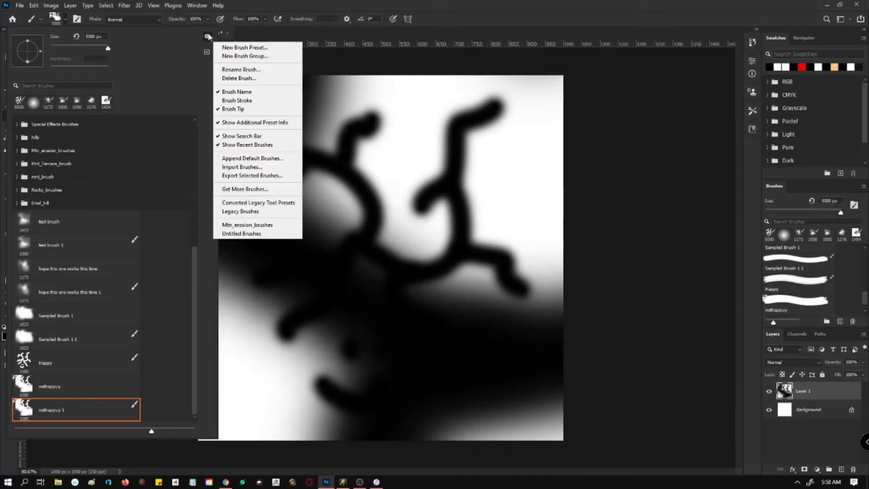
left_click(251, 47)
left_click(532, 151)
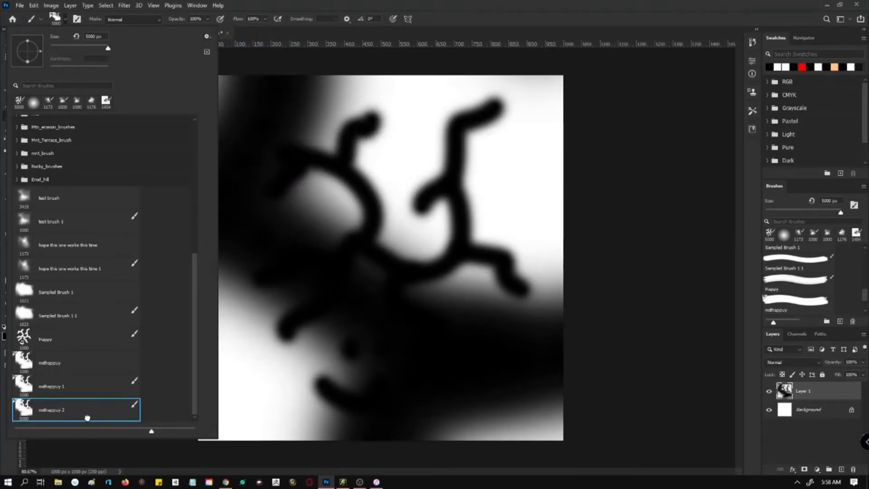
Try the 5000 px nothappuy brush with one stamp on the canvas and undo the stamp.
left_click(512, 237)
key("ctrl+minus")
key("ctrl+minus")
key("ctrl+z")
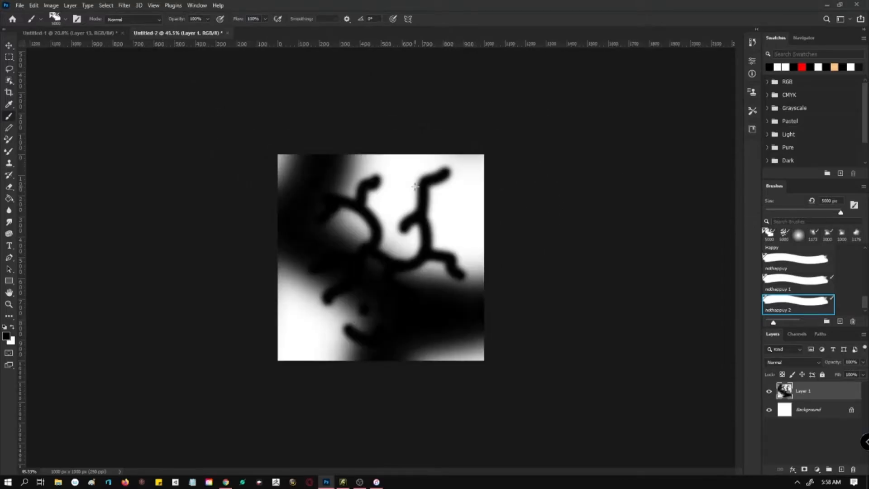
Save the selected 5000 px brush once more as a new preset that captures its size and tool settings.
left_click(59, 18)
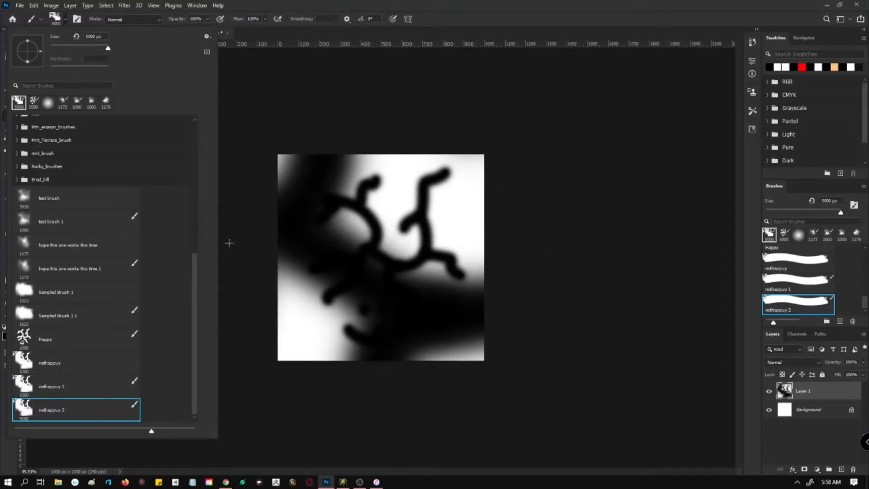
left_click(207, 36)
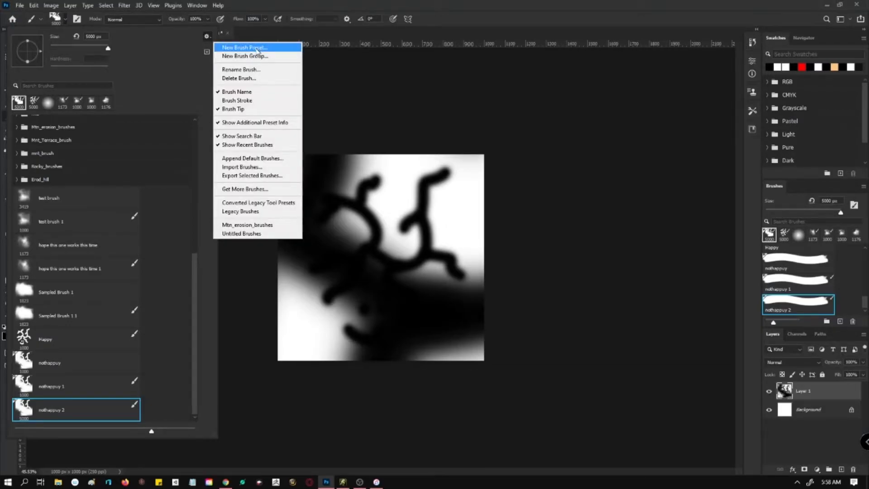
left_click(257, 48)
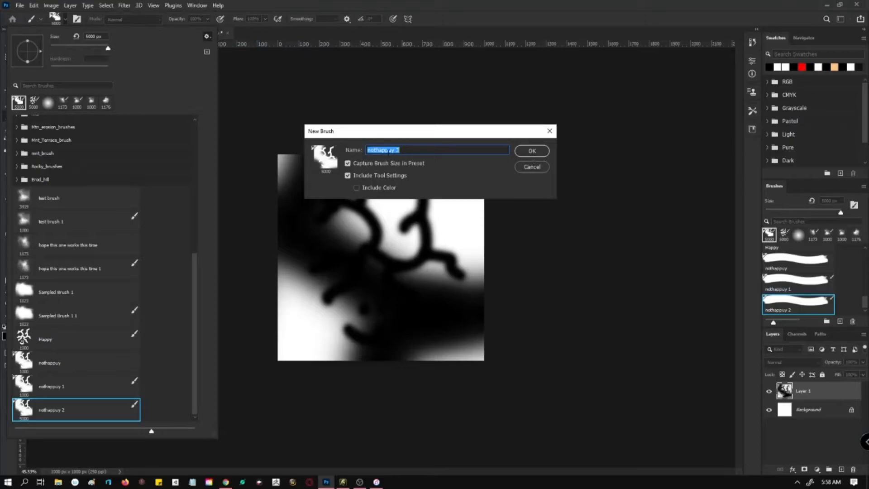
left_click(532, 151)
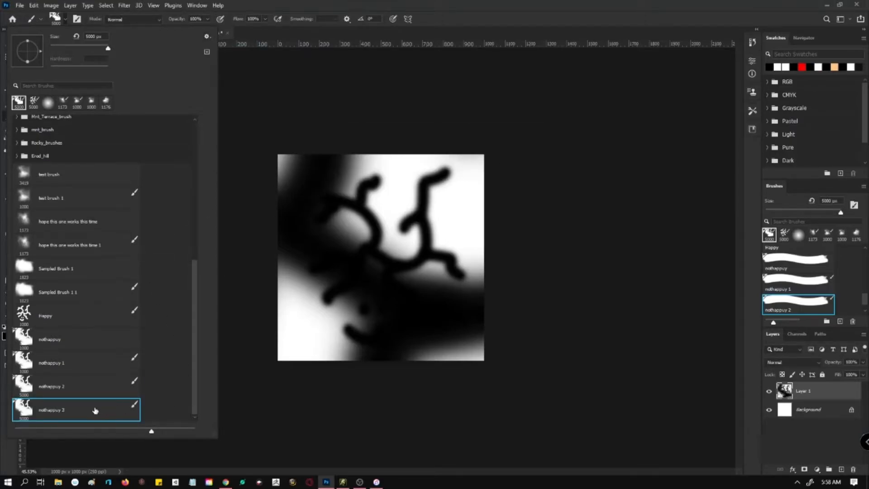
Export the selected nothappuy 3 brush to the Desktop as nothappy.abr.
left_click(207, 37)
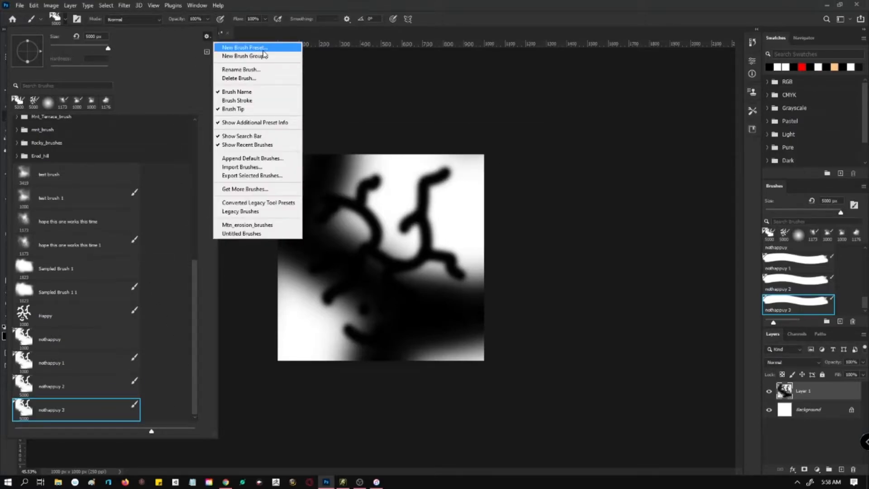
left_click(265, 176)
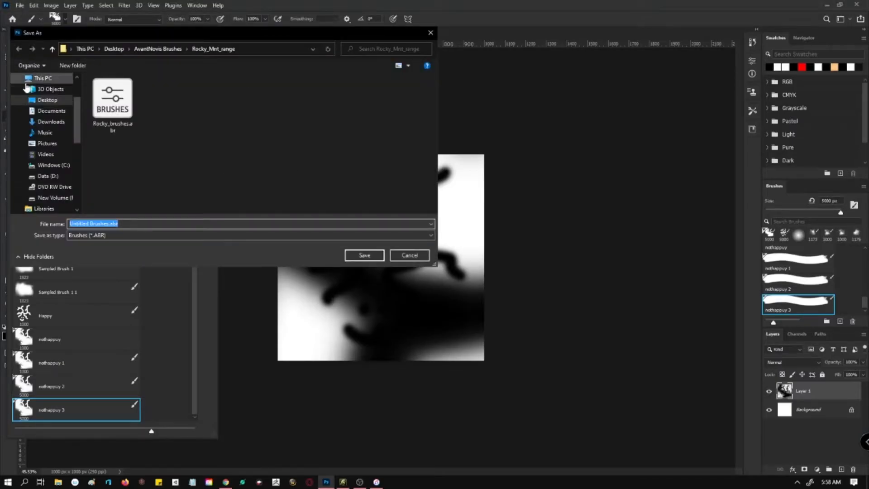
left_click(43, 100)
left_click(125, 223)
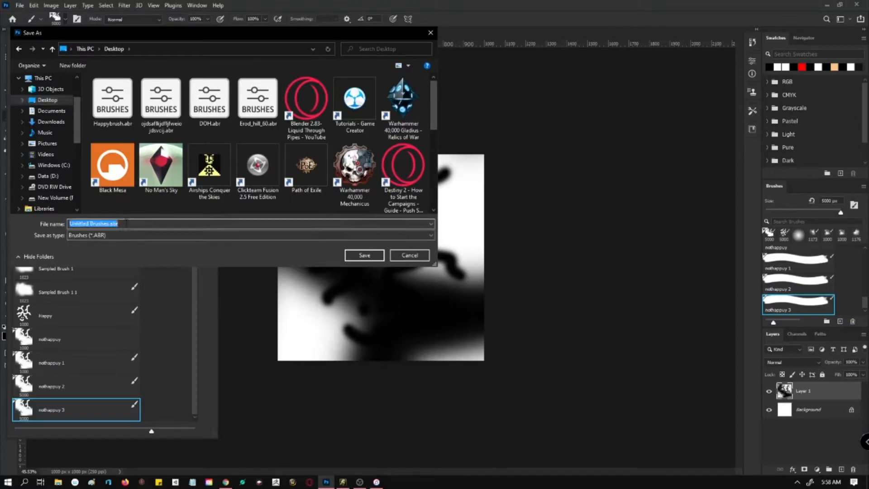
type("nothappy")
key("Return")
Switch to ArtRage and try to import the Photoshop brush file nothappy.abr from the Desktop into the Happy group.
left_click(343, 481)
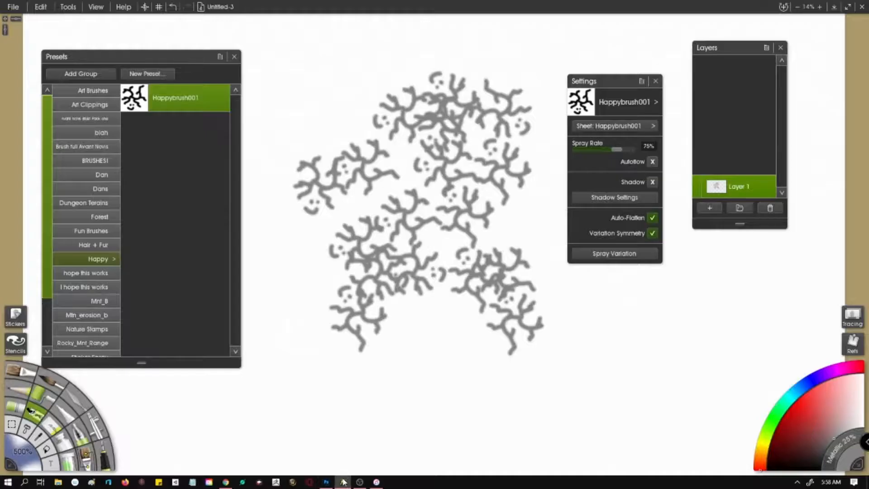
left_click(220, 57)
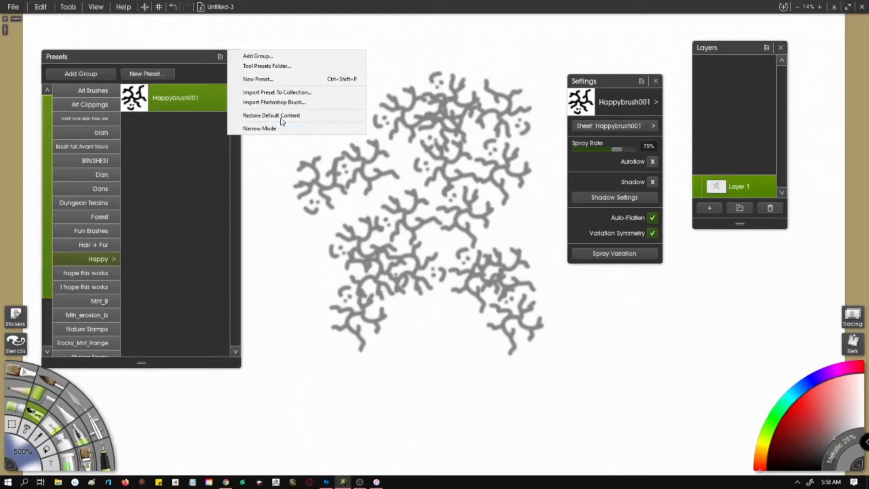
left_click(297, 104)
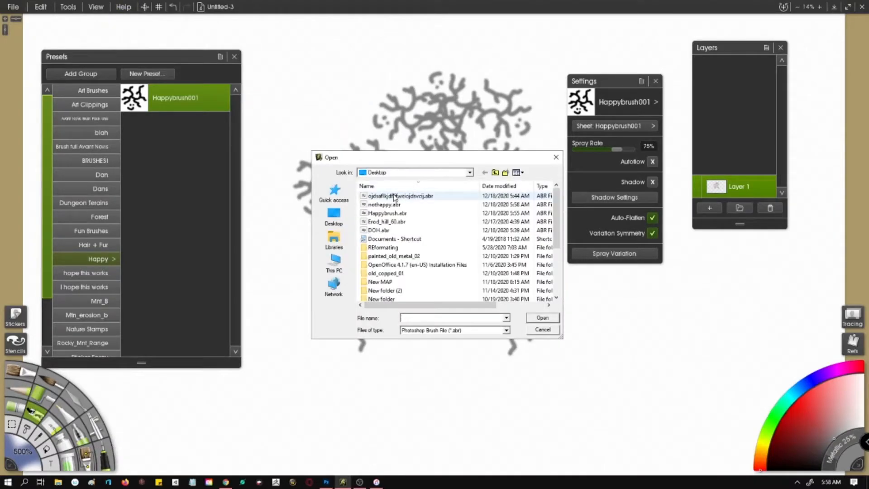
left_click(404, 205)
double_click(403, 205)
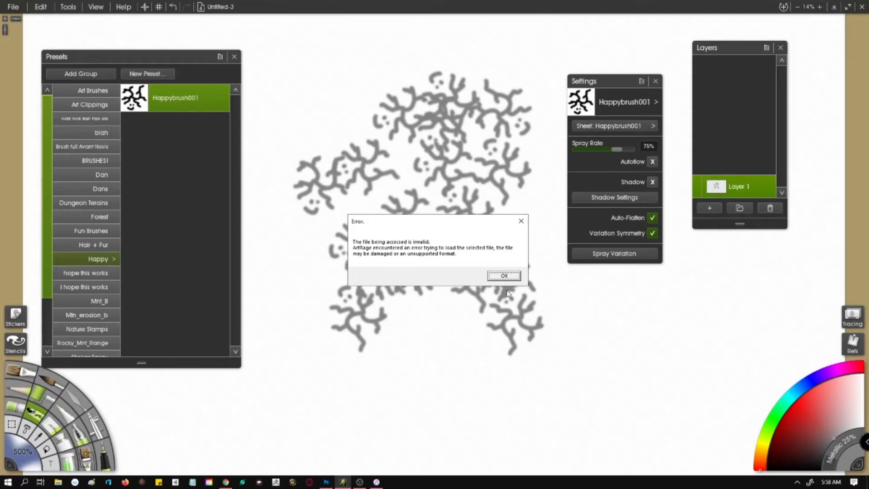
left_click(506, 276)
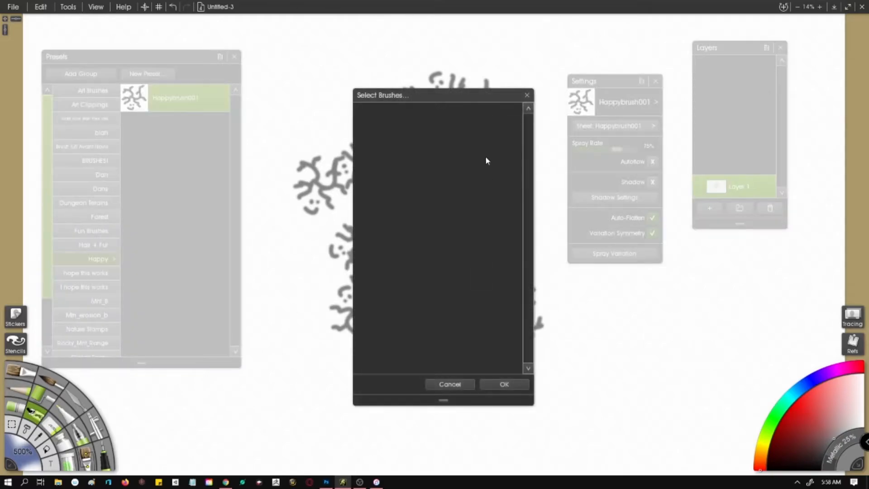
left_click(457, 386)
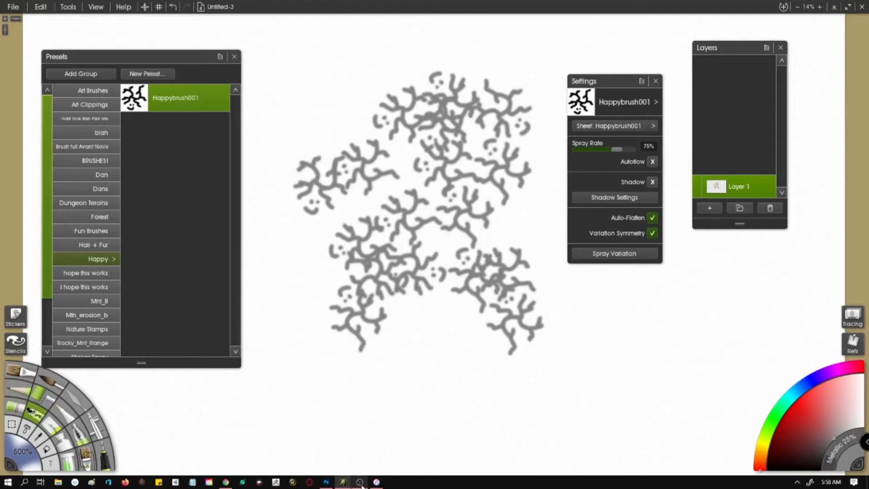
Switch to Photoshop and set the Untitled-2 document's mode to 8 Bits/Channel.
left_click(327, 482)
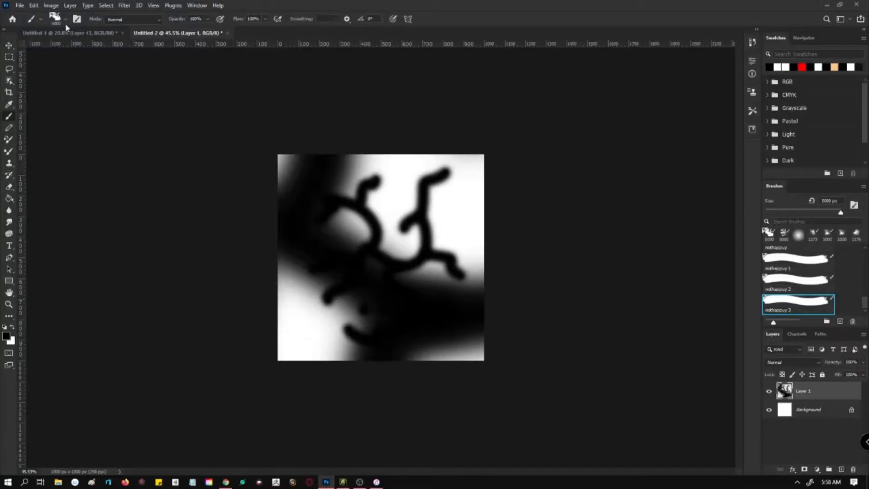
left_click(33, 5)
mouse_move(51, 5)
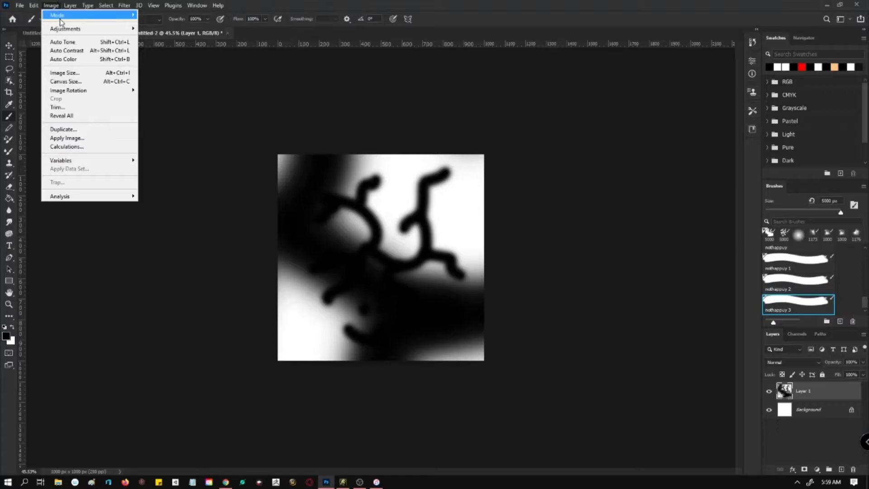
left_click(166, 89)
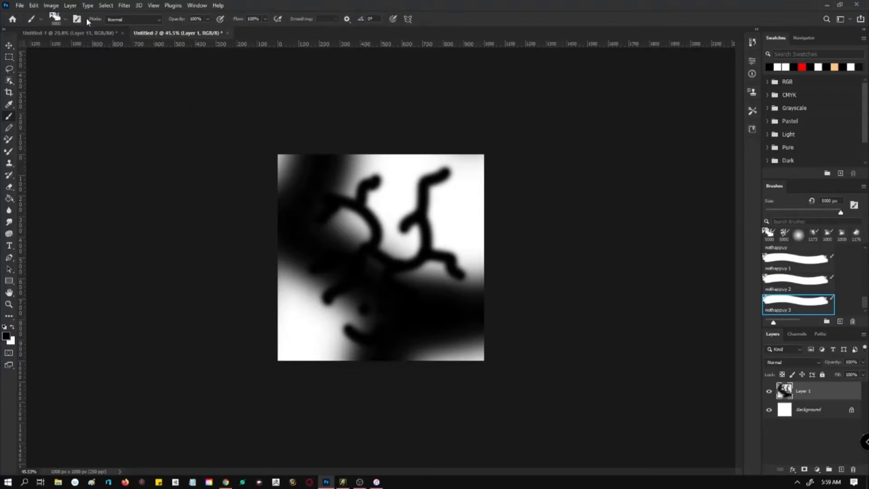
Undo all the brush work in Untitled-2 until Layer 1 is empty.
key("ctrl+z")
key("ctrl+z")
key("ctrl+z")
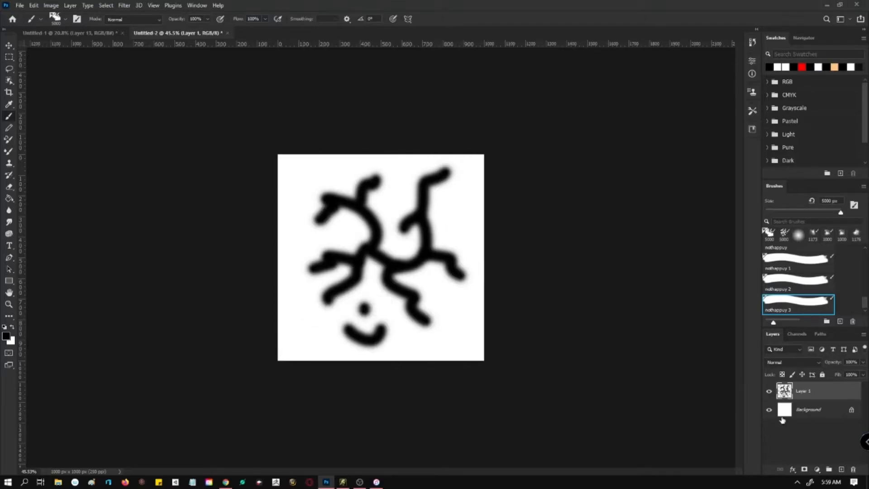
key("ctrl+z")
key("ctrl+z")
key("ctrl+z")
key("ctrl+z")
key("ctrl+z")
key("ctrl+z")
key("ctrl+z")
key("ctrl+z")
key("ctrl+z")
key("ctrl+z")
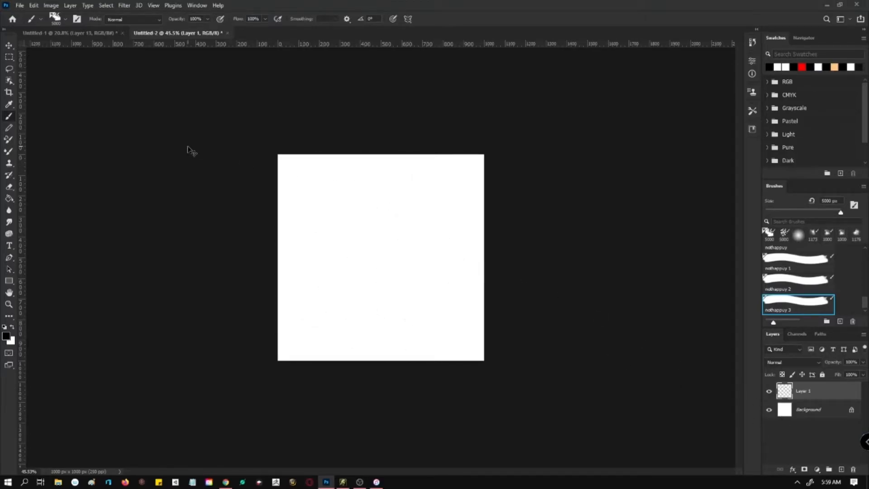
left_click(34, 5)
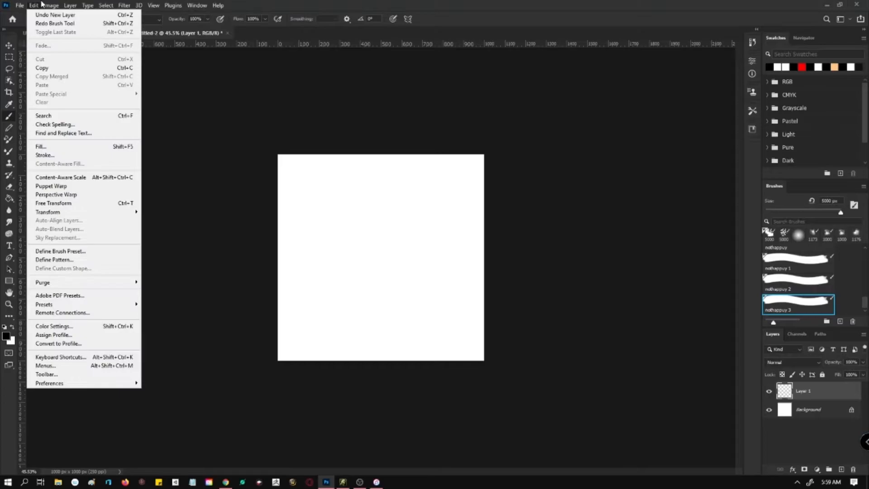
left_click(41, 4)
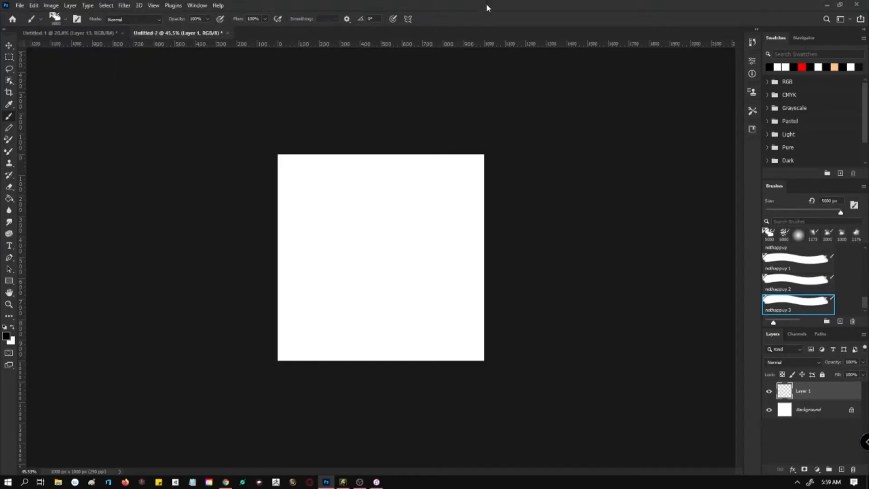
Close Untitled-2 without saving and create a 4 x 4 inch document at 250 pixels/inch in 8-bit RGB with a white background.
left_click(227, 34)
left_click(429, 179)
left_click(13, 5)
left_click(21, 16)
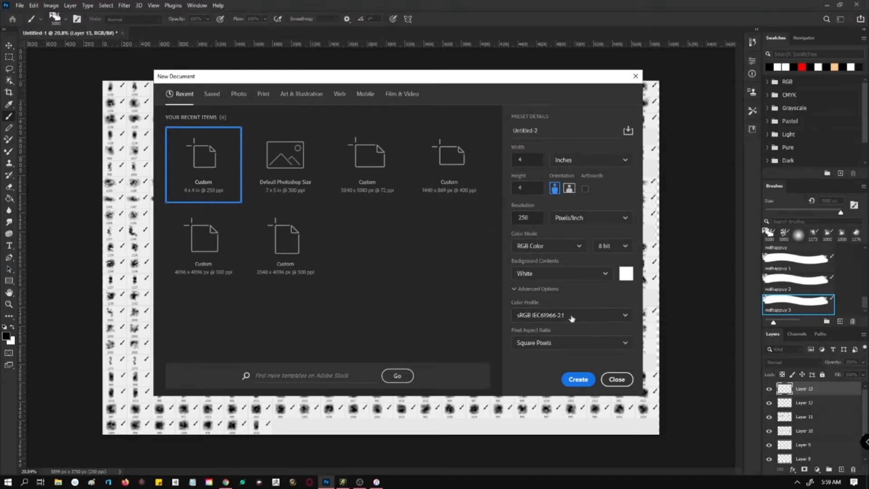
left_click(570, 385)
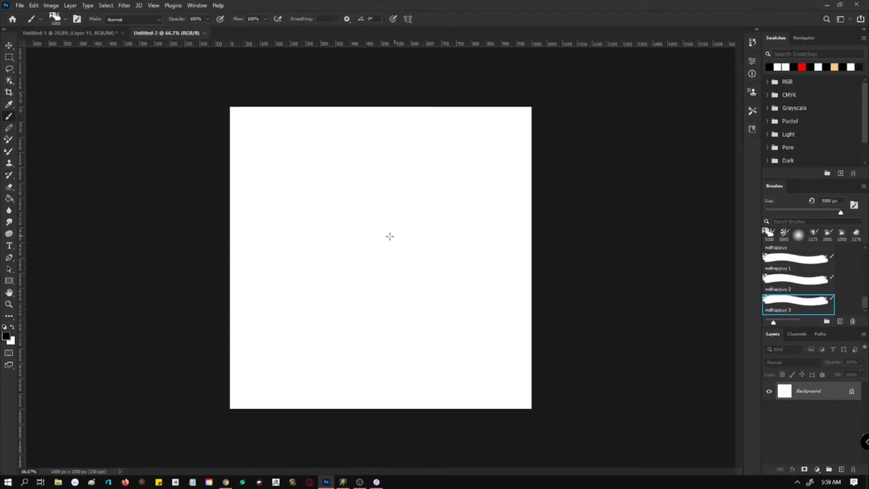
Choose the Soft Round Pressure Size brush and set its size to 32 px.
left_click(330, 214)
key("ctrl+z")
left_click(40, 19)
left_click(53, 16)
left_click(54, 18)
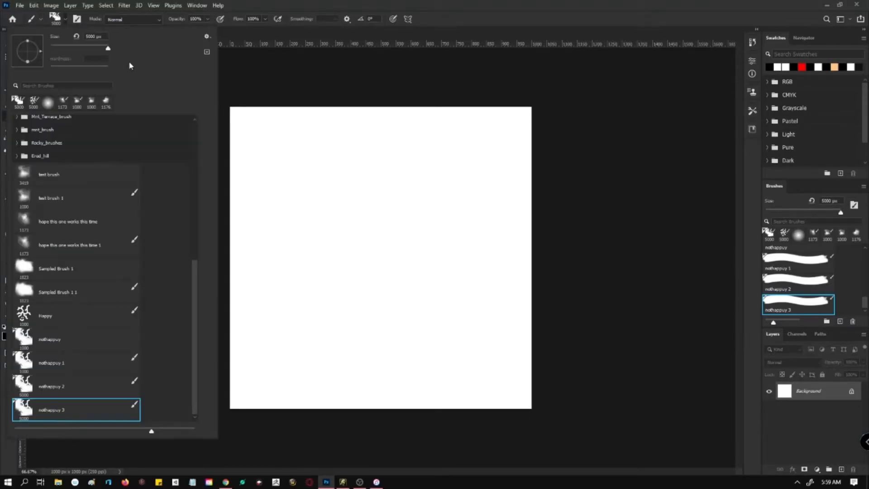
left_click(49, 103)
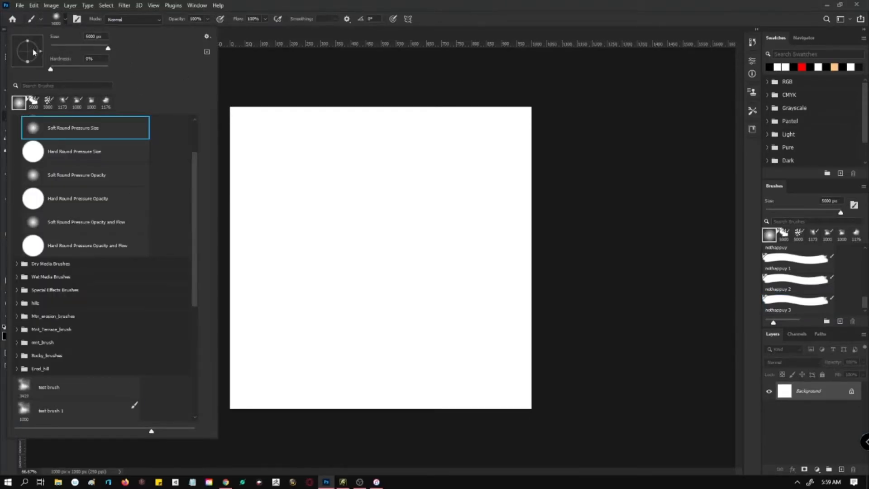
left_click(59, 48)
left_click(442, 4)
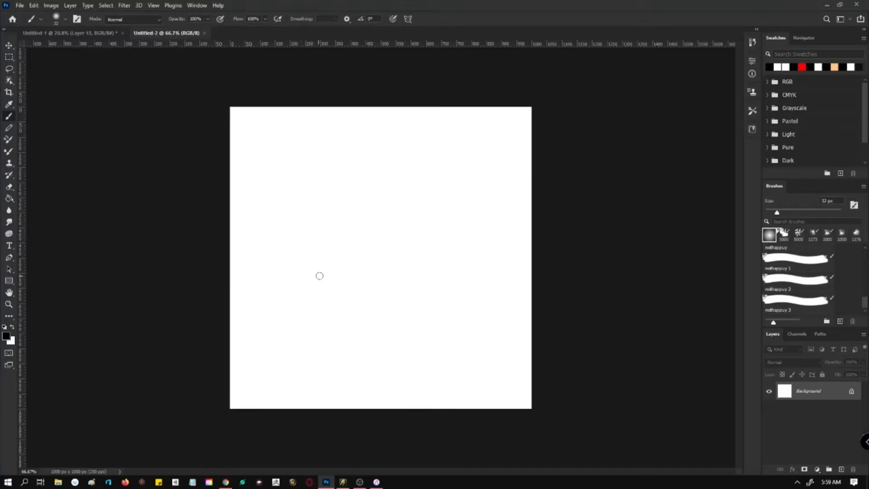
Paint two vertical lines as eyes and a wide open mouth outline below them on the canvas.
mouse_move(308, 261)
left_mouse_down()
mouse_move(518, 256)
mouse_move(520, 277)
mouse_move(459, 372)
mouse_move(329, 350)
mouse_move(308, 268)
left_mouse_up()
left_click_drag(370, 155, 370, 211)
left_click_drag(415, 155, 418, 210)
mouse_move(304, 263)
left_mouse_down()
mouse_move(370, 306)
mouse_move(487, 303)
mouse_move(518, 281)
left_mouse_up()
Paint dividing strokes for the upper and lower teeth and add two short eyebrows above the eyes.
left_click_drag(358, 265, 360, 306)
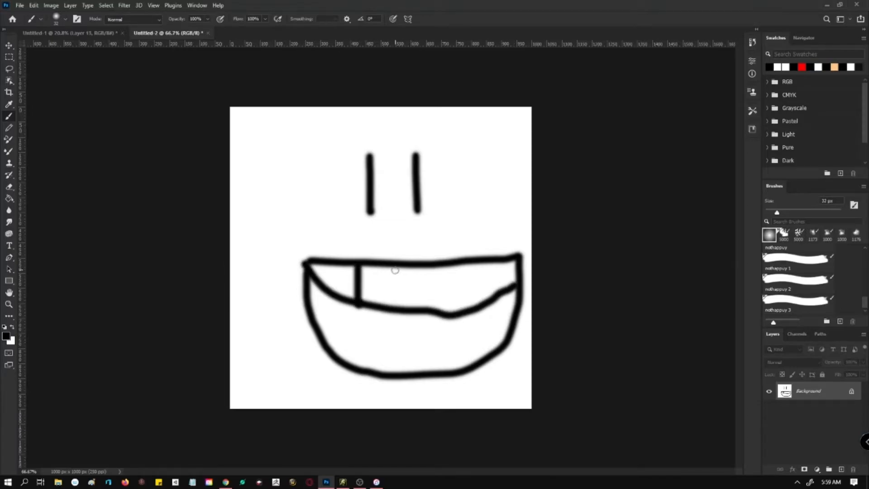
left_click_drag(394, 267, 401, 308)
left_click_drag(449, 271, 458, 312)
left_click_drag(483, 264, 486, 294)
mouse_move(336, 338)
left_mouse_down()
mouse_move(494, 346)
mouse_move(341, 350)
mouse_move(360, 371)
left_mouse_up()
left_click_drag(401, 349, 405, 365)
mouse_move(432, 348)
left_mouse_down()
mouse_move(440, 364)
mouse_move(473, 358)
left_mouse_up()
left_click_drag(344, 121, 323, 143)
left_click_drag(420, 128, 438, 143)
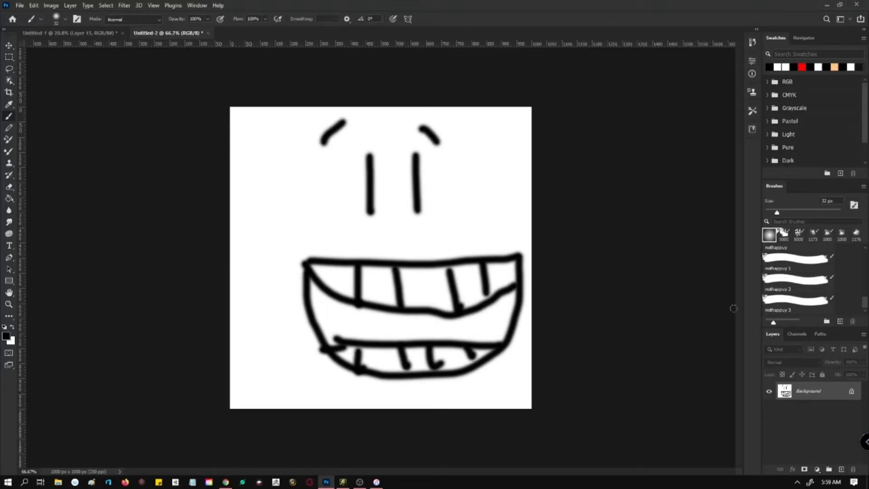
Define the painted face as a brush preset named happyagain.
left_click(34, 5)
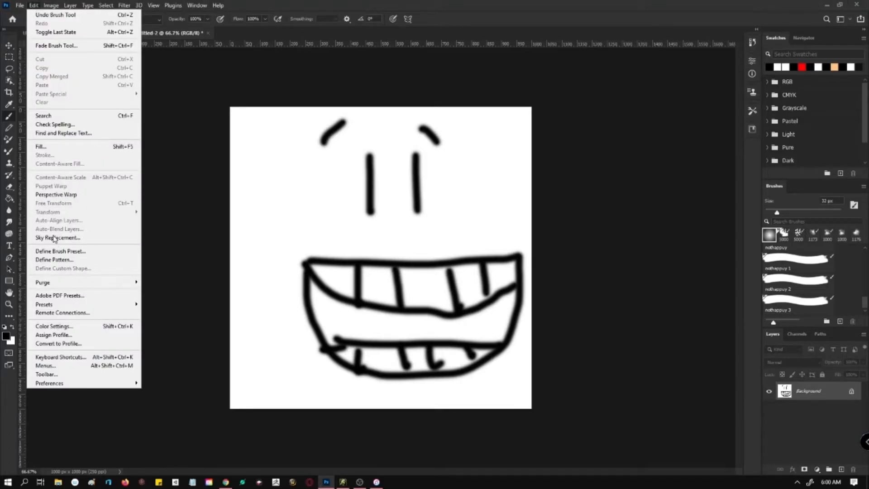
left_click(55, 251)
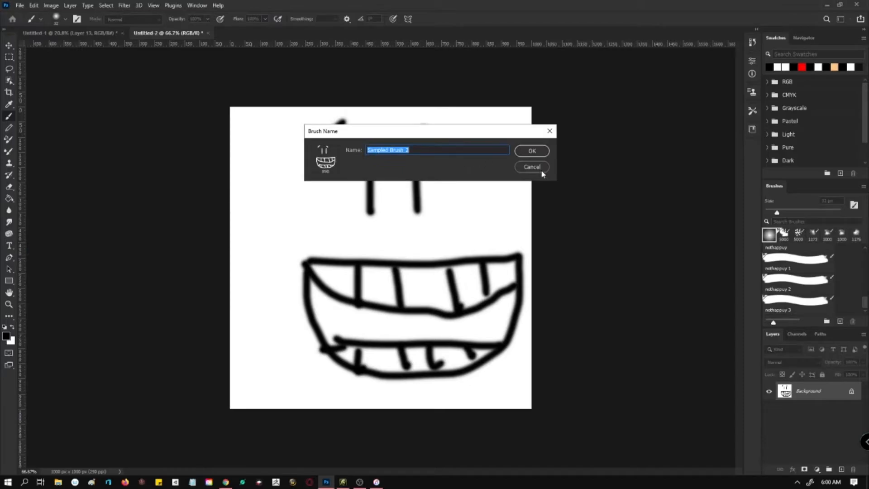
type("happyagain")
key("Return")
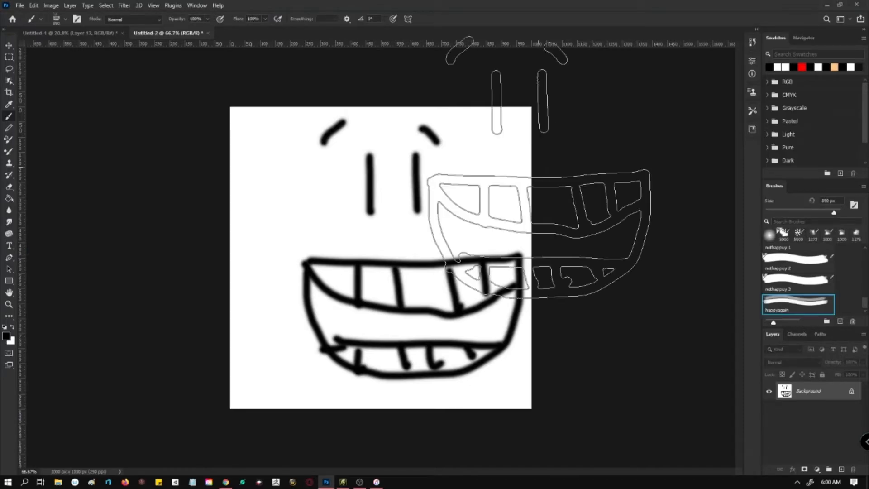
Save the happyagain brush as a new preset named happyagain 1, capturing the brush size and including tool settings.
left_click(57, 19)
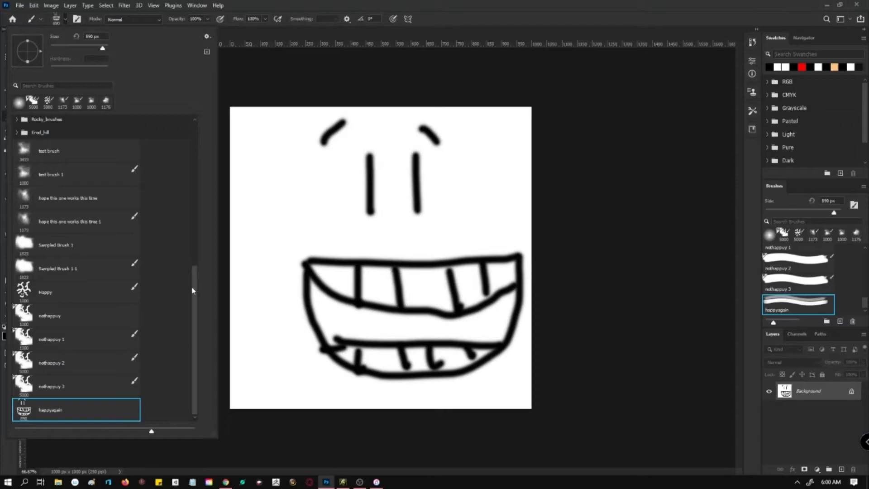
left_click(206, 37)
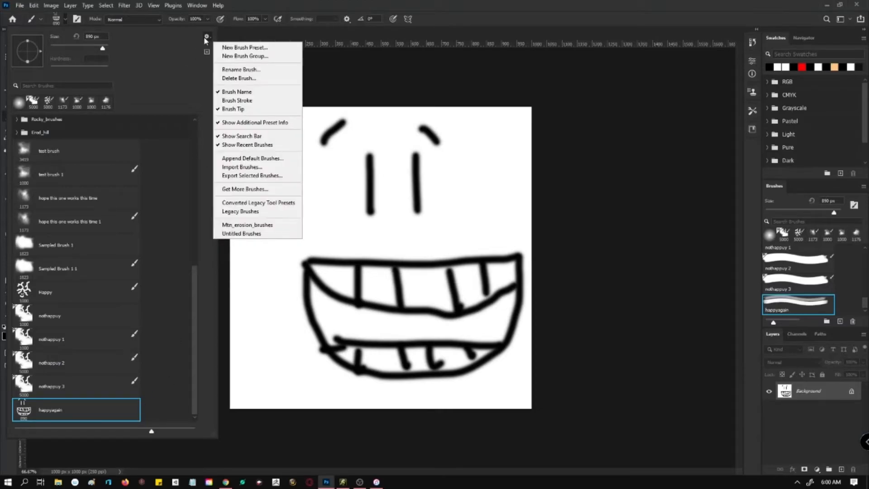
left_click(232, 48)
left_click(461, 151)
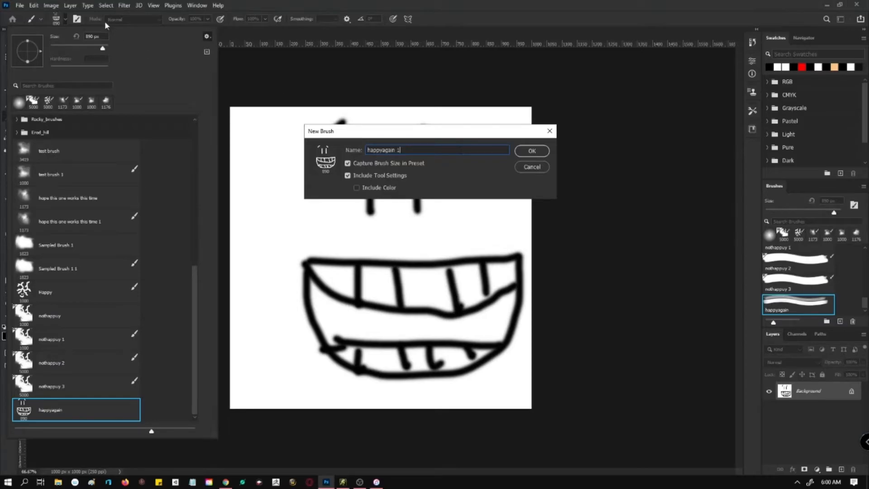
left_click(519, 151)
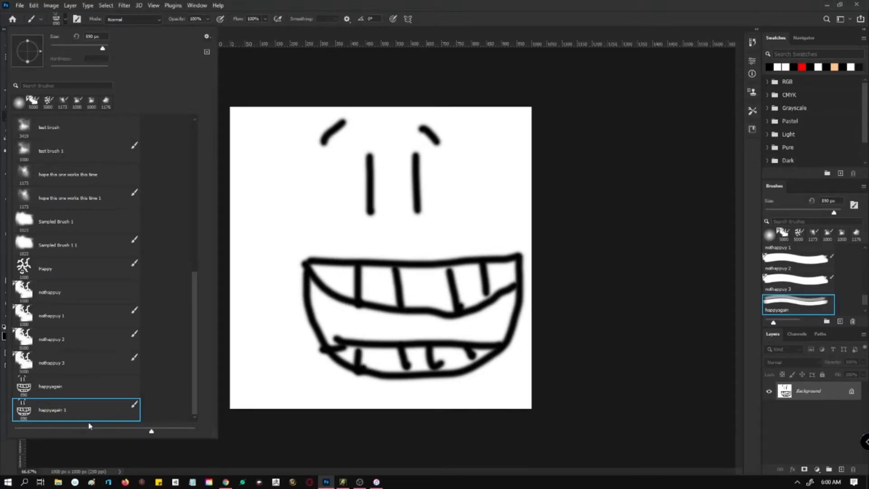
Export the selected happyagain 1 brush to the Desktop as lkjfgdwsafjiolkgwrfojilkgwriongweriohngqwerfoniqwefion in ABR format.
left_click(207, 36)
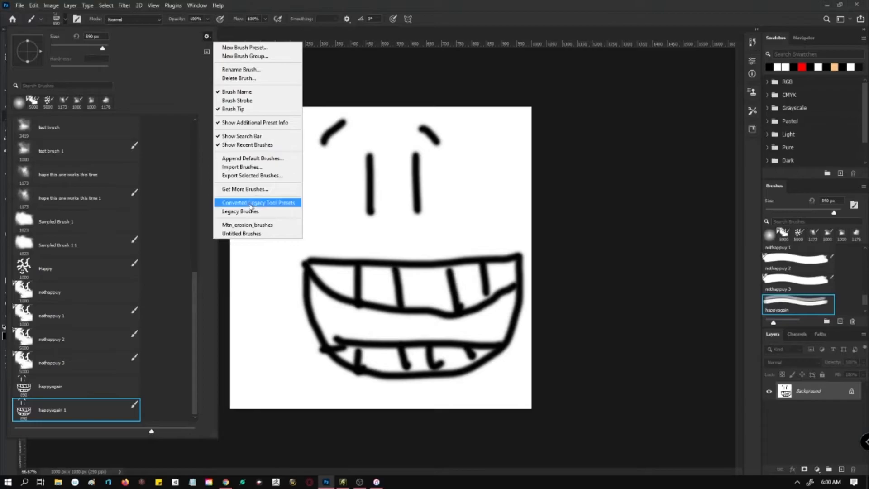
left_click(264, 176)
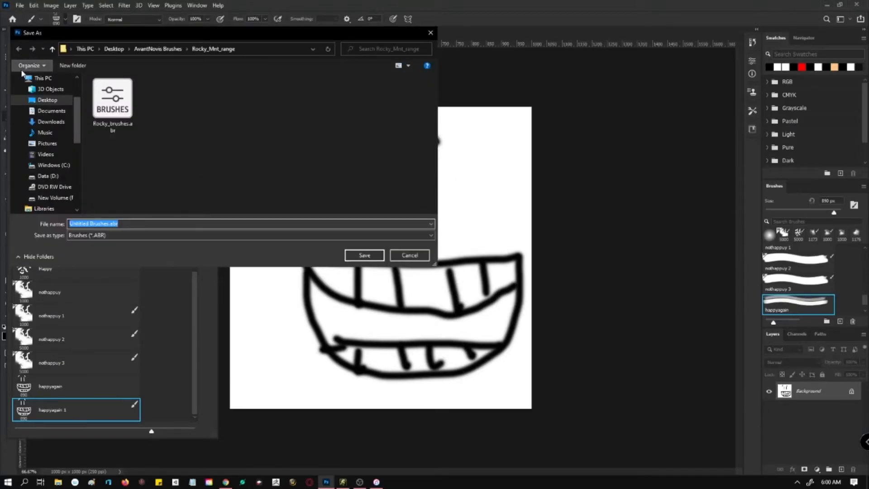
left_click(47, 100)
left_click(142, 224)
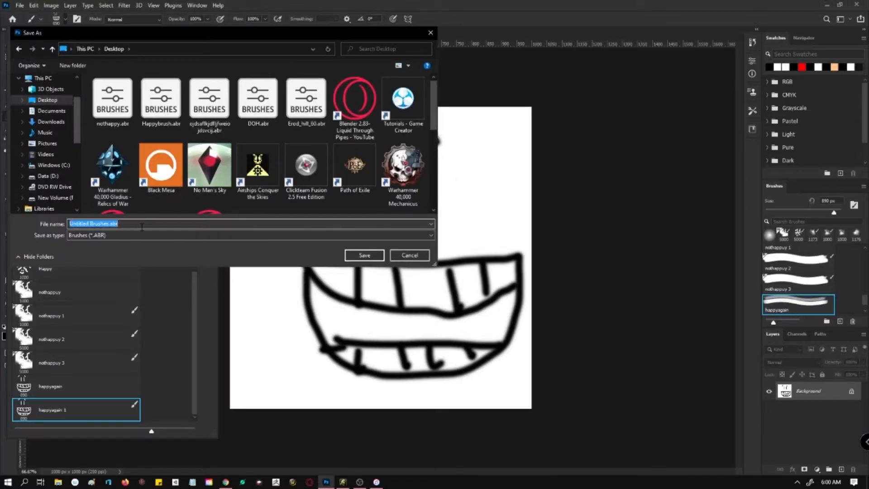
type("lkjfgdwsafjiolkgwrfojilkgwriongweriohngqwerfoniqwefion")
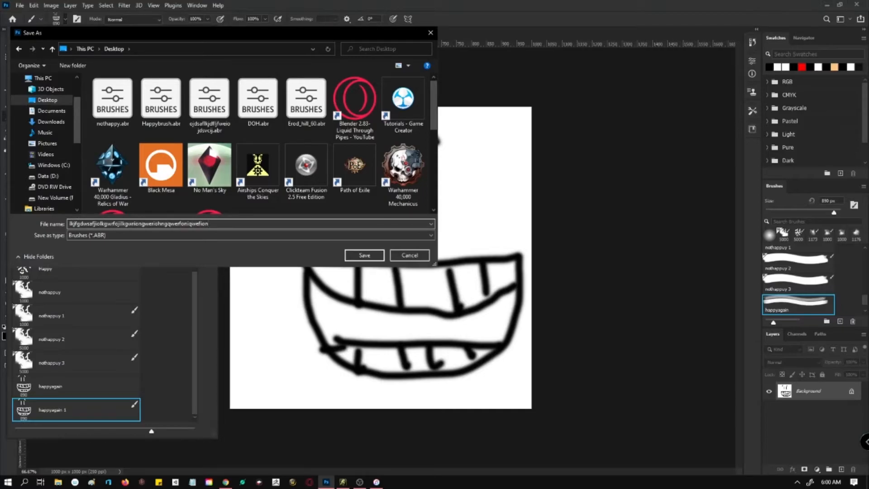
key("Return")
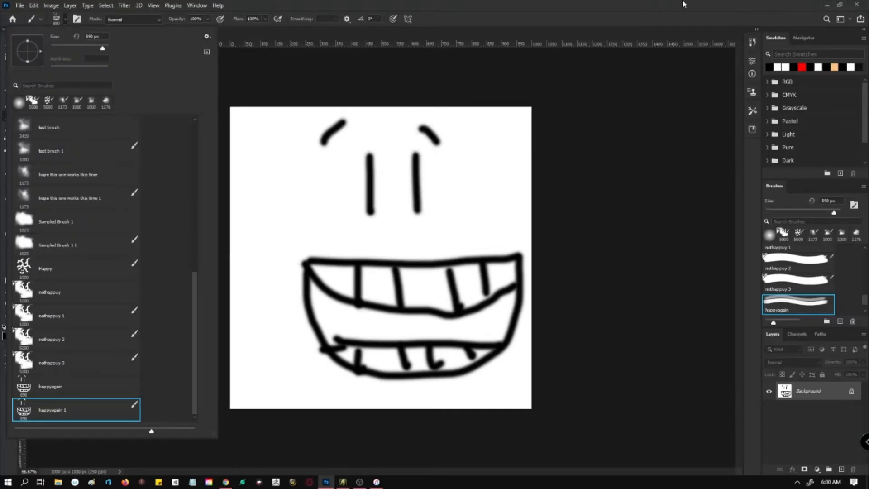
Switch to ArtRage and import the newly exported Photoshop brush file into the Happy preset group.
left_click(342, 481)
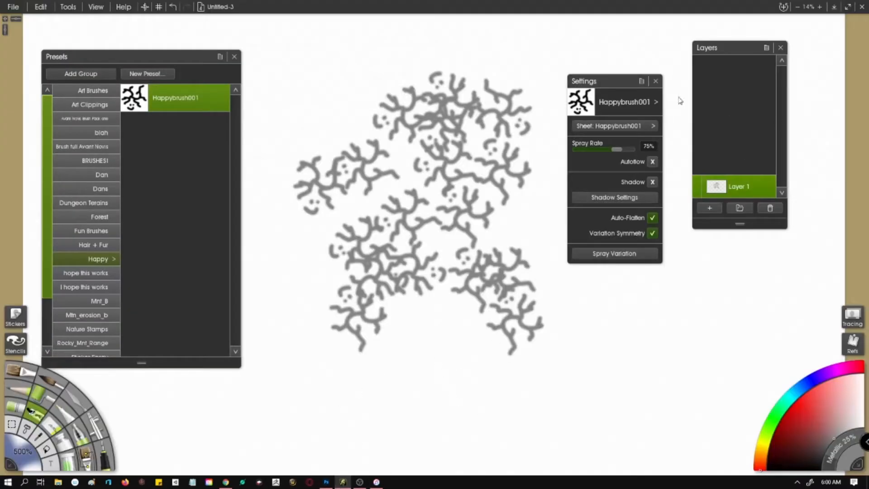
left_click(220, 57)
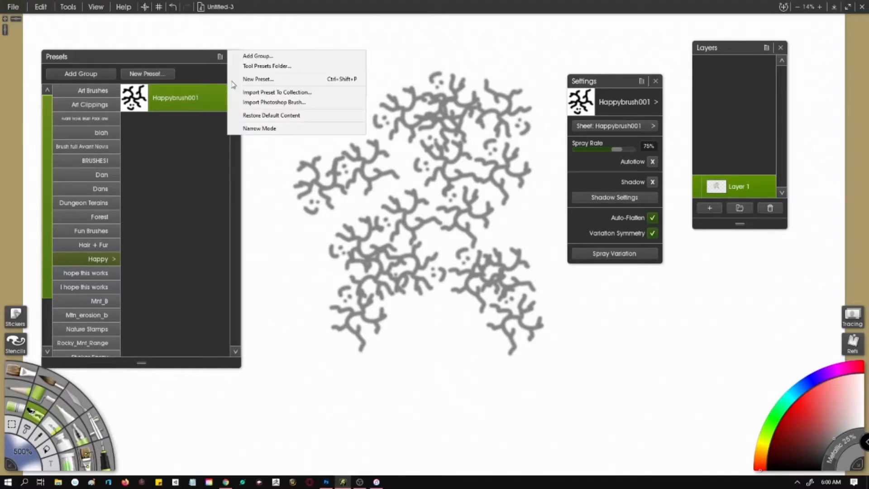
left_click(293, 103)
double_click(456, 216)
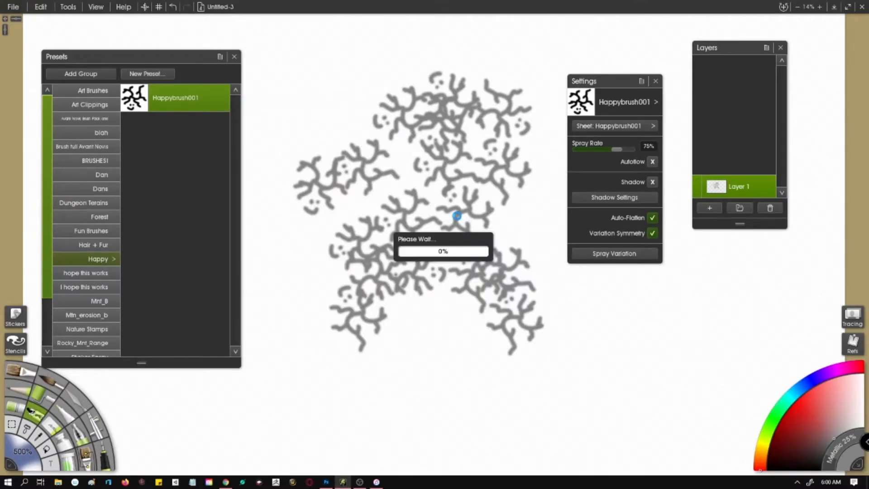
left_click(502, 385)
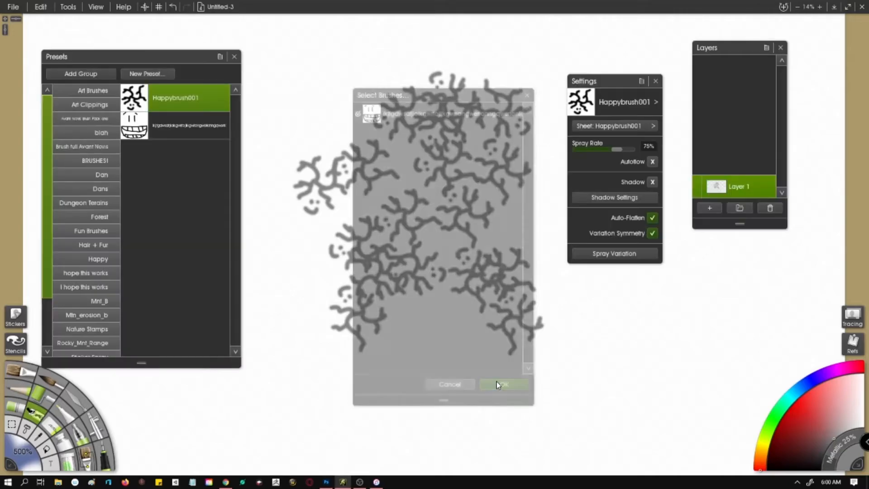
Stamp with Happybrush001, select the imported grinning-face preset, and stamp faces around the canvas to test it.
left_click(590, 322)
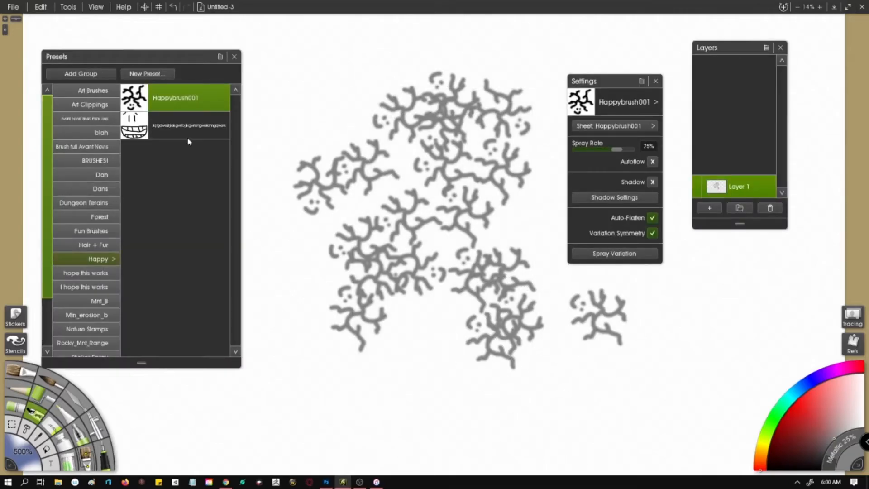
left_click(152, 127)
left_click(303, 75)
left_click(378, 222)
left_click(326, 319)
left_click(401, 393)
left_click(493, 326)
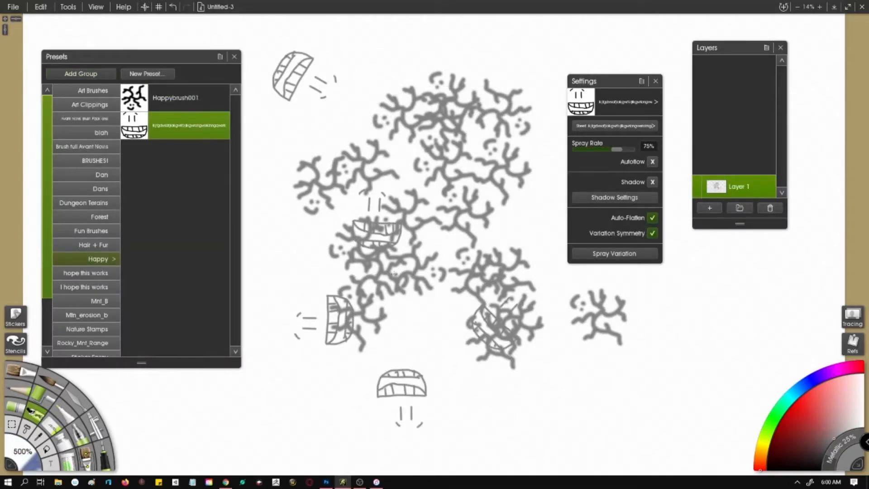
left_click(394, 274)
left_click(420, 324)
left_click(430, 313)
left_click(439, 300)
left_click(503, 187)
left_click(524, 204)
left_click(534, 221)
Choose a dark red colour and stamp more grinning faces across the canvas.
left_click(803, 426)
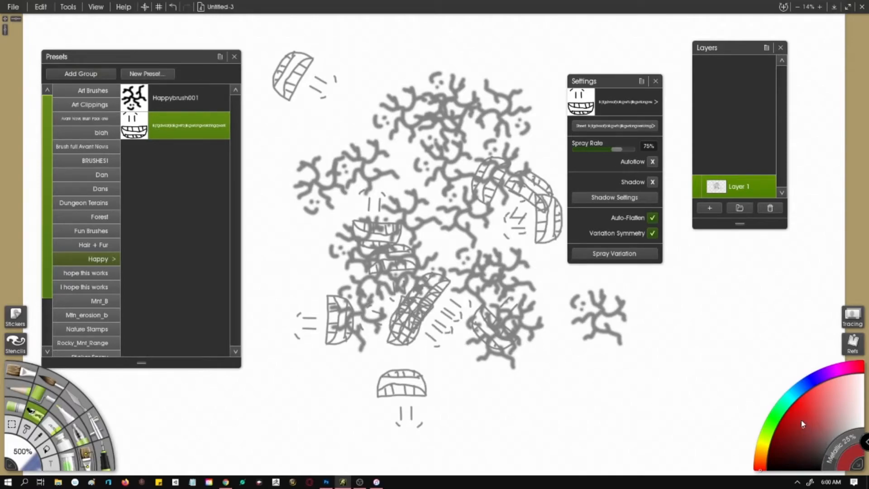
left_click(536, 293)
left_click(640, 379)
left_click(585, 418)
left_click(380, 246)
left_click(371, 240)
left_click(263, 93)
left_click(378, 90)
left_click(410, 141)
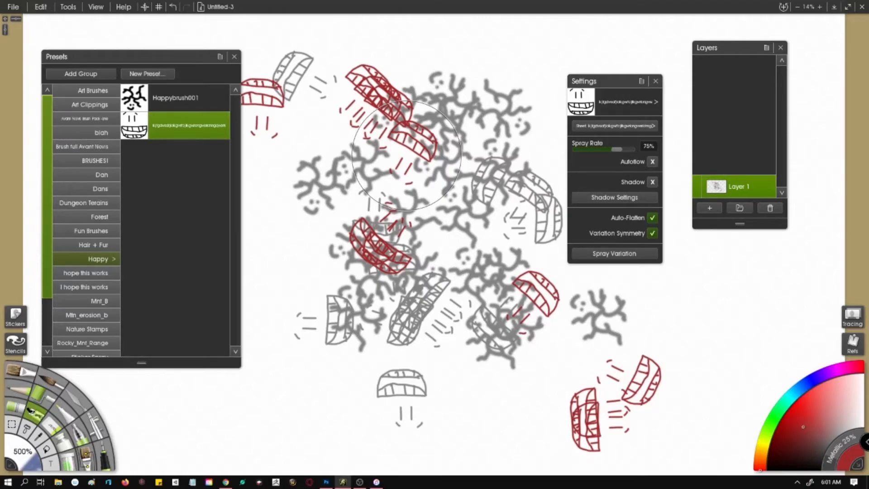
Switch to Photoshop and close the Untitled-2 face document without saving.
left_click(326, 482)
left_click(33, 6)
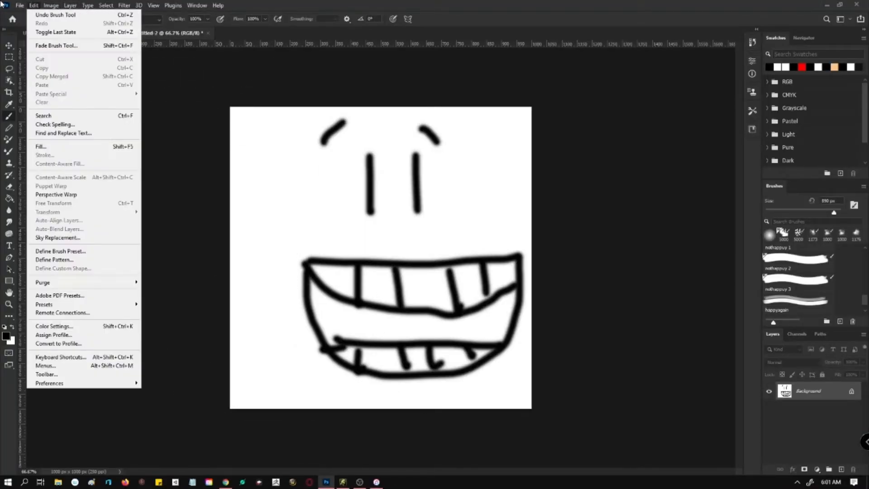
mouse_move(19, 5)
left_click(569, 4)
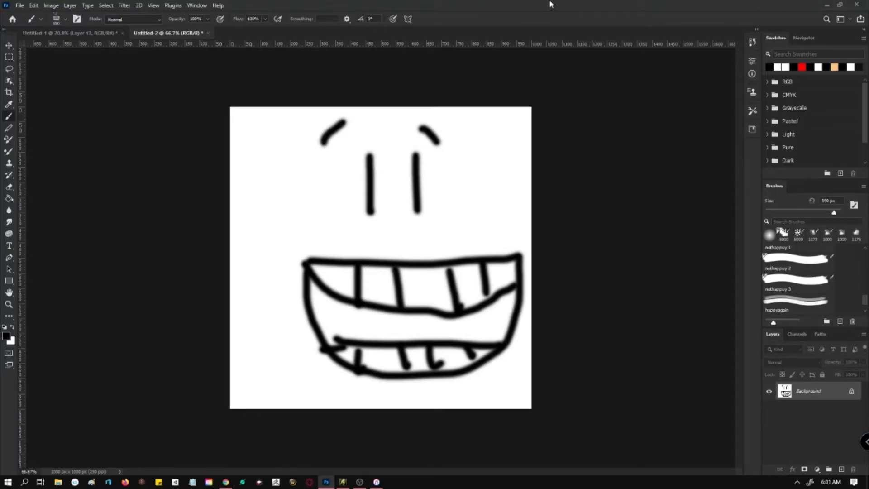
left_click(207, 33)
left_click(430, 180)
left_click(20, 6)
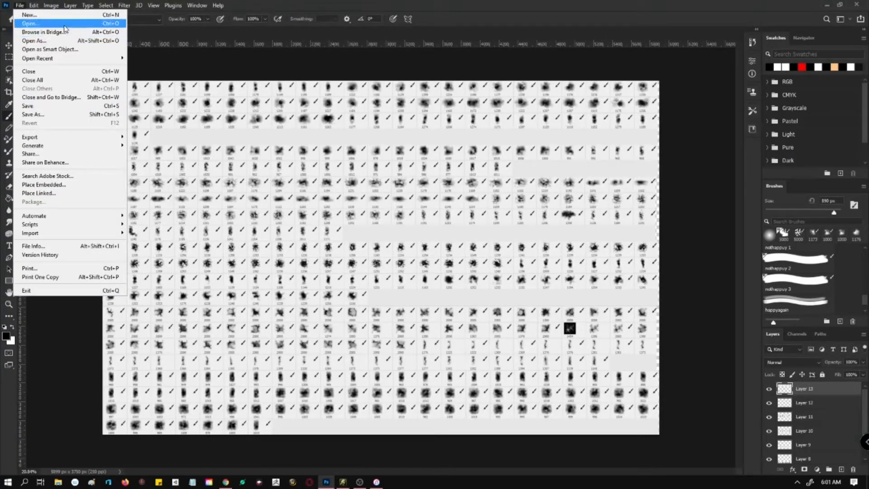
left_click(30, 23)
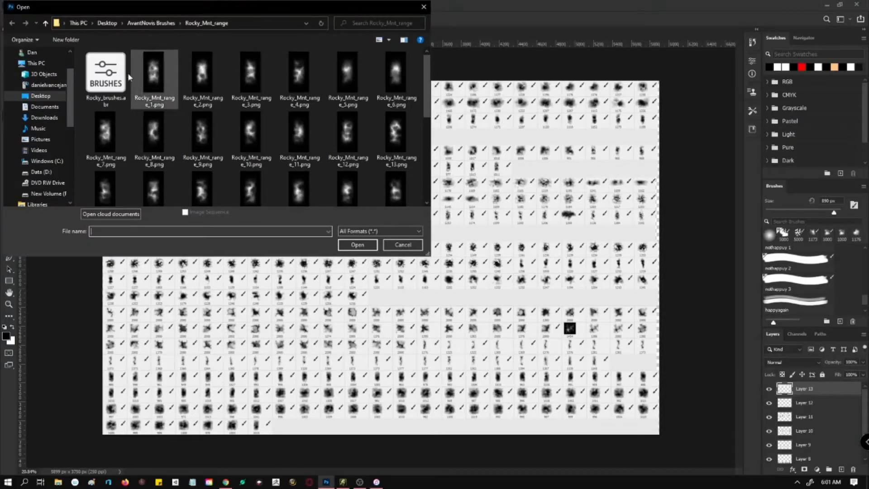
left_click(45, 23)
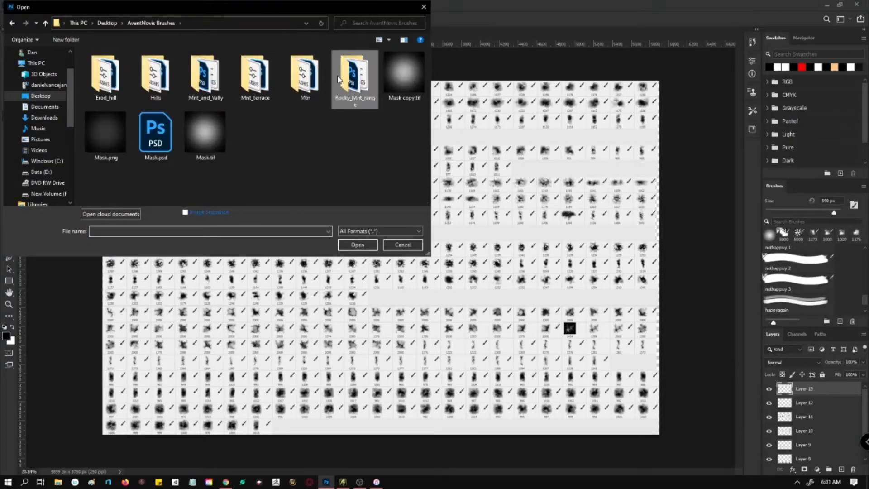
double_click(304, 75)
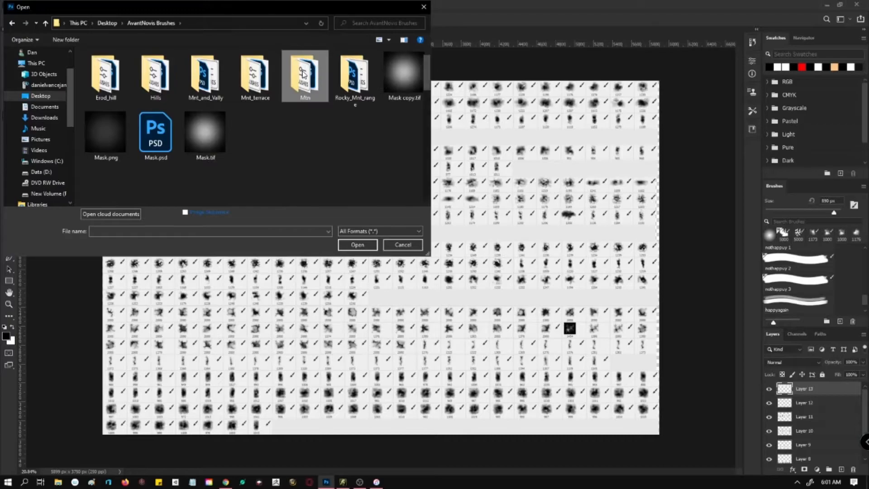
scroll(304, 162, "down", 5)
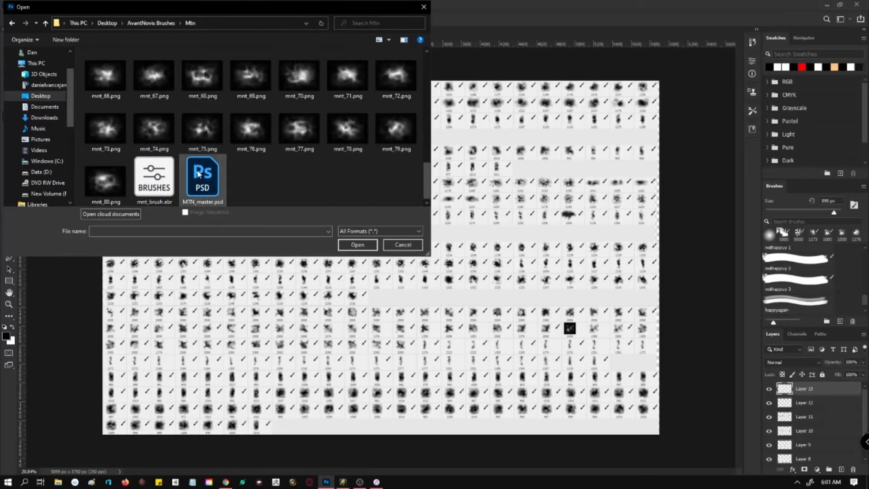
left_click(402, 245)
Create a new 4 × 4 inch RGB document at 250 pixels/inch with a white background.
left_click(20, 5)
left_click(27, 15)
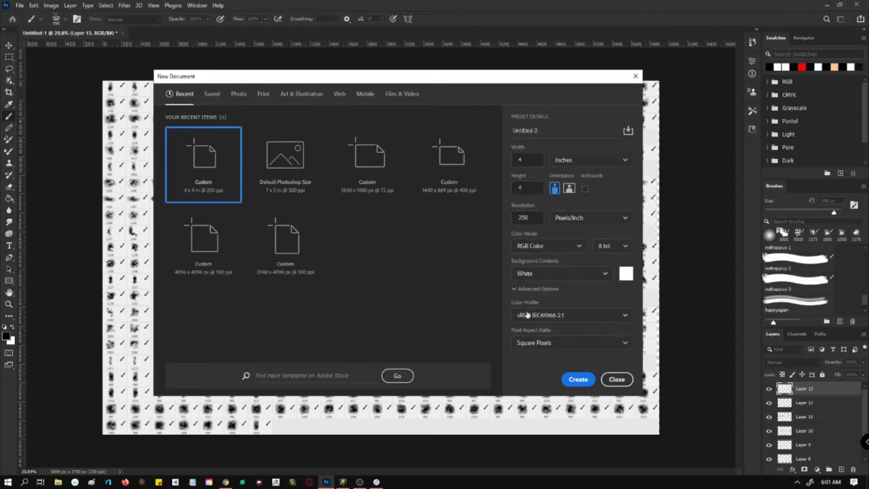
left_click(578, 379)
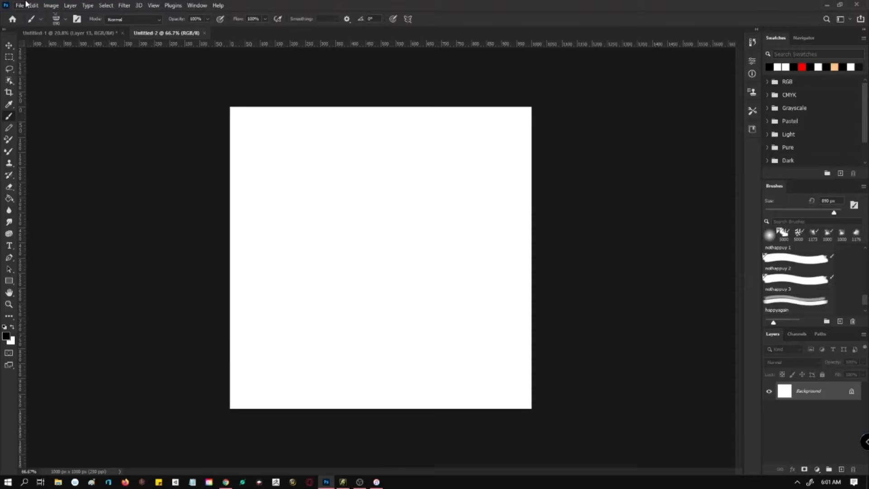
Open the image Rocky_Mnt_range_12.png from the Rocky_Mnt_range folder.
left_click(25, 5)
left_click(49, 23)
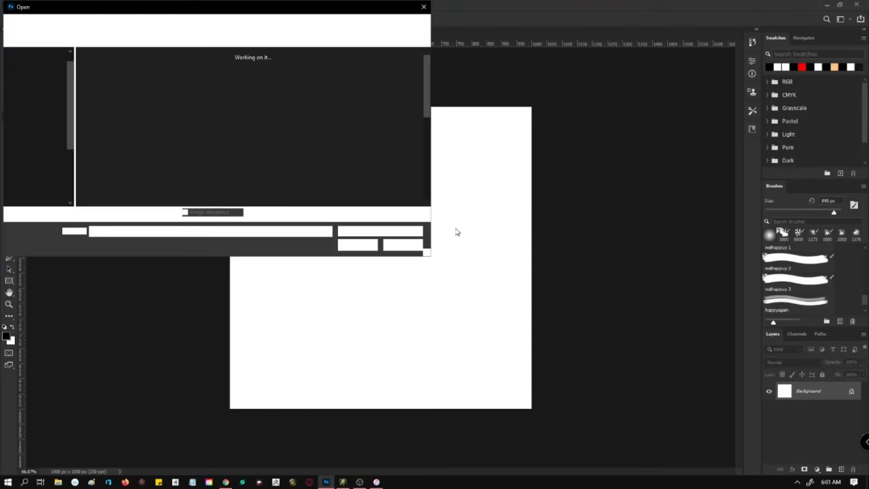
scroll(305, 144, "down", 3)
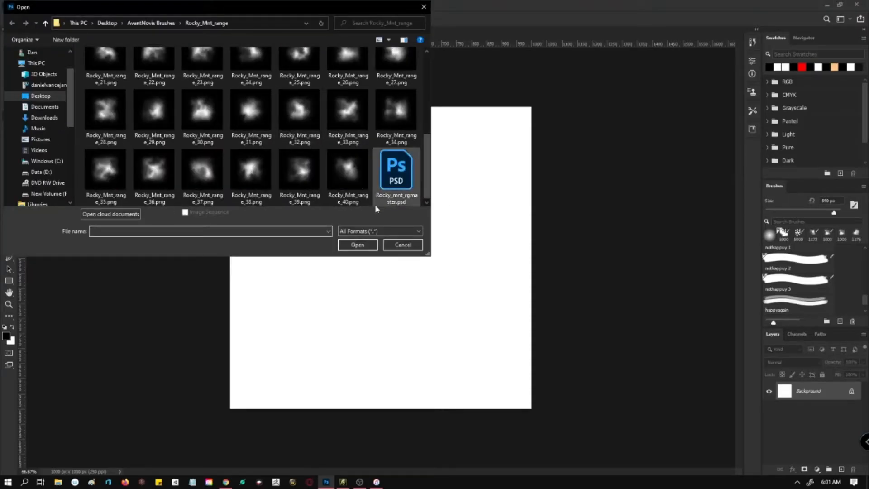
scroll(362, 117, "up", 3)
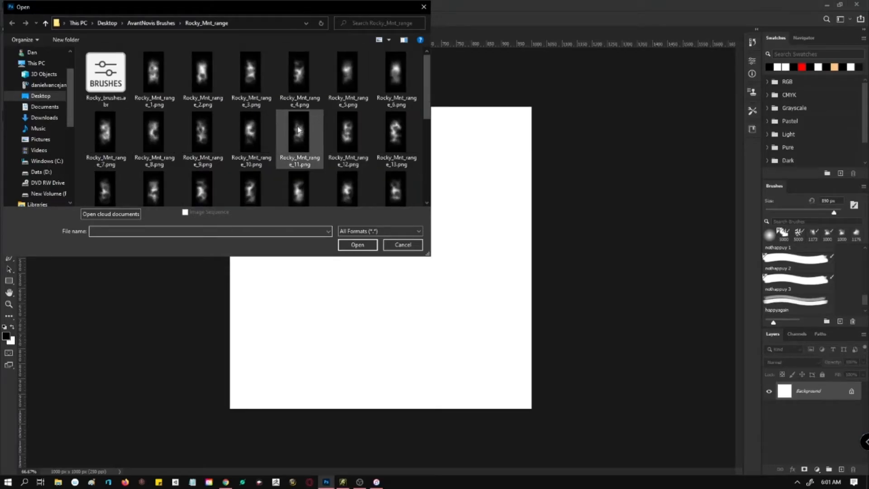
left_click(349, 129)
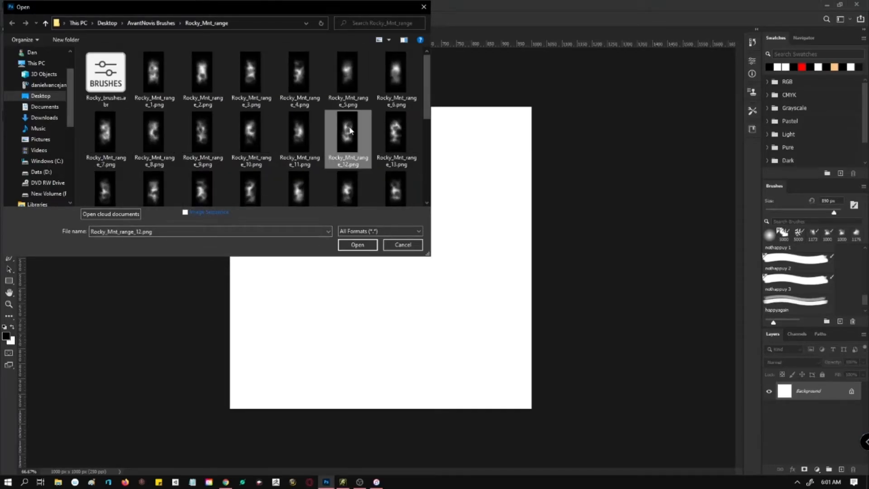
double_click(351, 129)
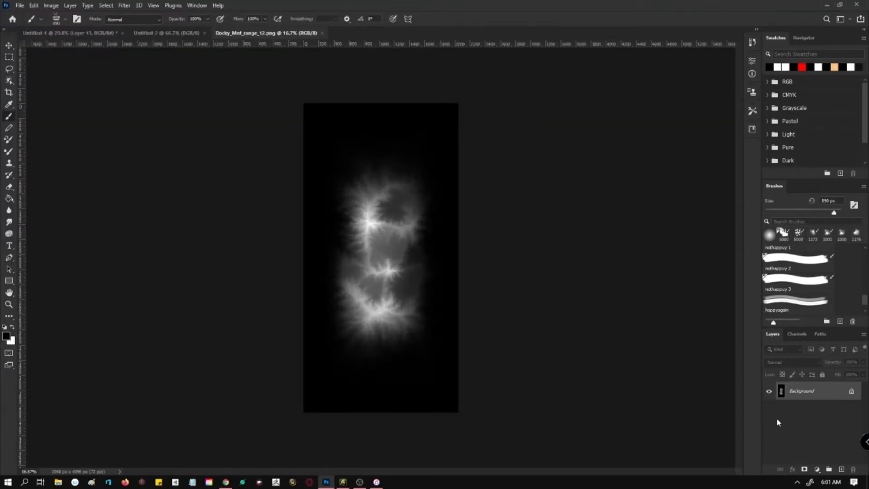
Unlock the mountain image's background layer, select the whole image, and copy it into the Untitled-2 document as a new layer.
left_click(852, 391)
left_click(822, 375)
key("ctrl+a")
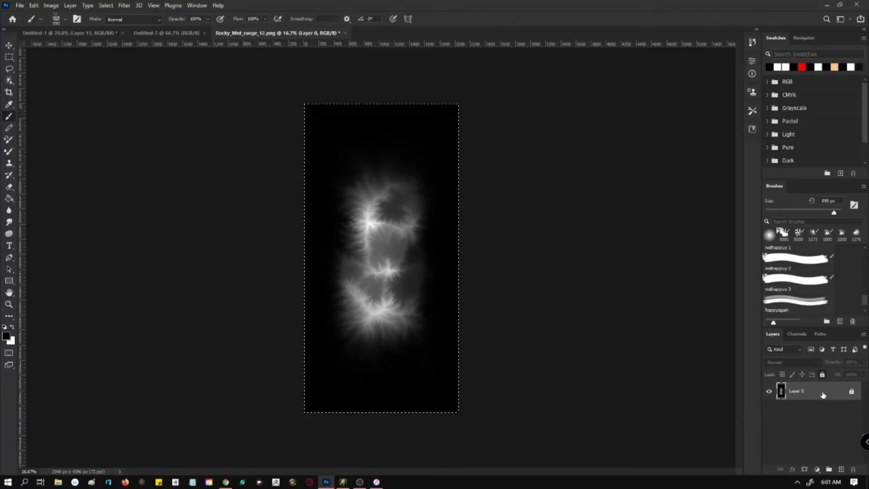
left_click(851, 392)
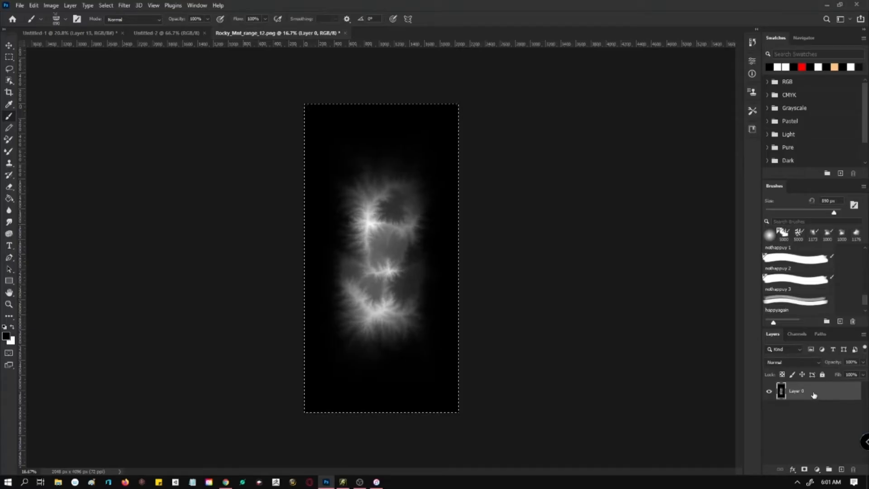
left_click(167, 33)
key("ctrl+v")
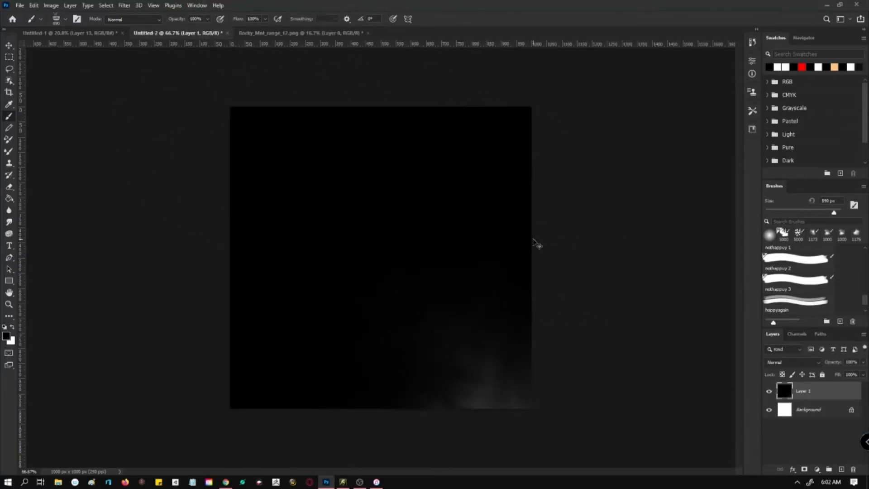
key("ctrl+z")
key("ctrl+v")
Scale the pasted mountain layer down to about 25.7% and place it in the middle of the white canvas.
left_click(11, 45)
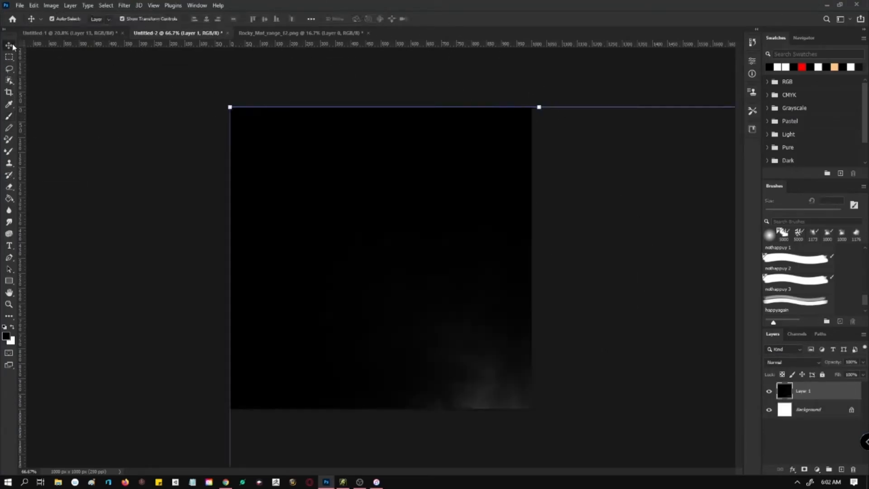
left_click(178, 89)
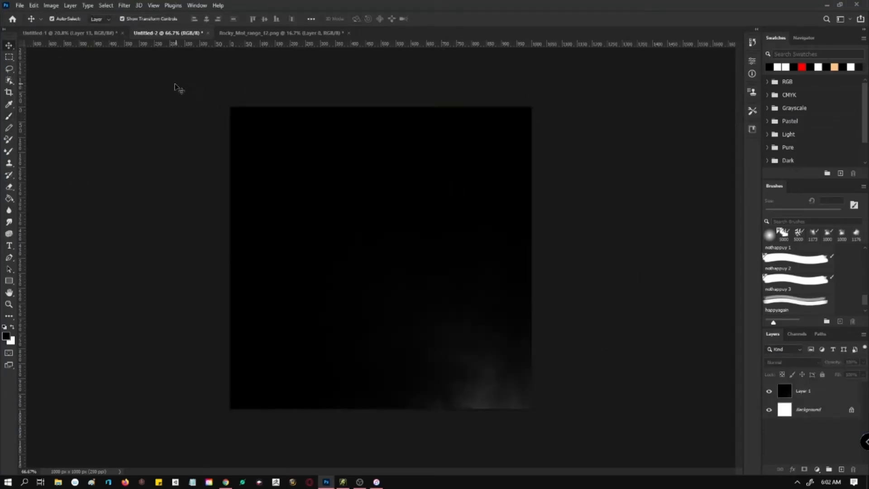
key("ctrl+minus")
key("ctrl+minus")
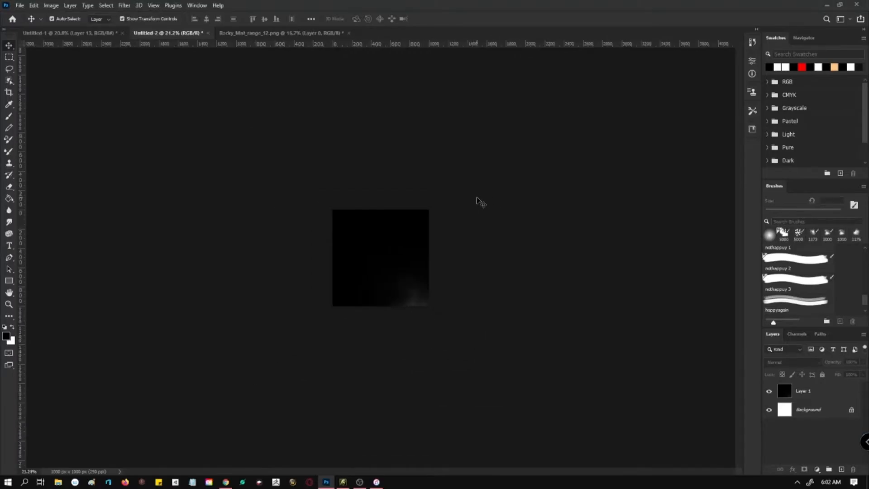
left_click(391, 229)
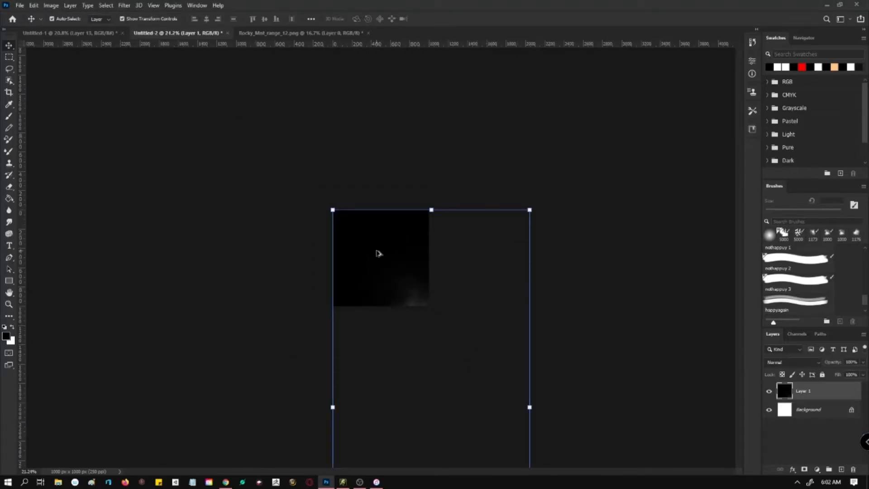
left_click_drag(409, 256, 370, 159)
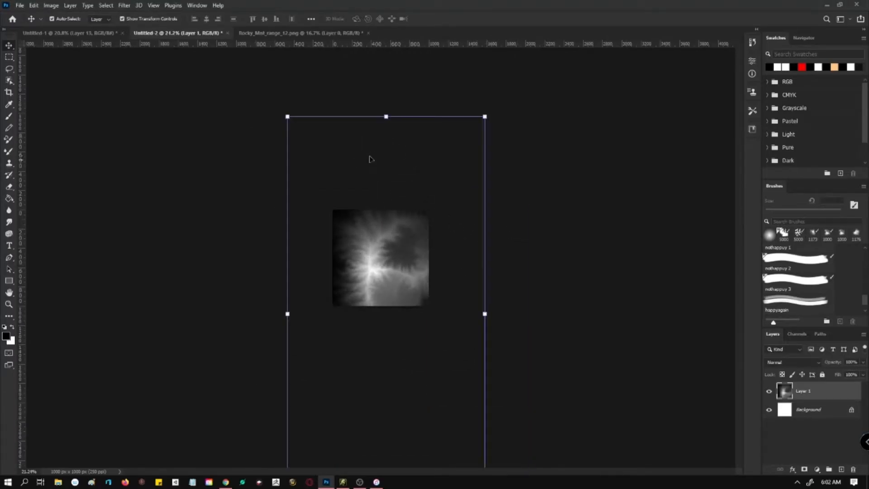
left_click_drag(483, 116, 343, 402)
left_click_drag(309, 427, 378, 228)
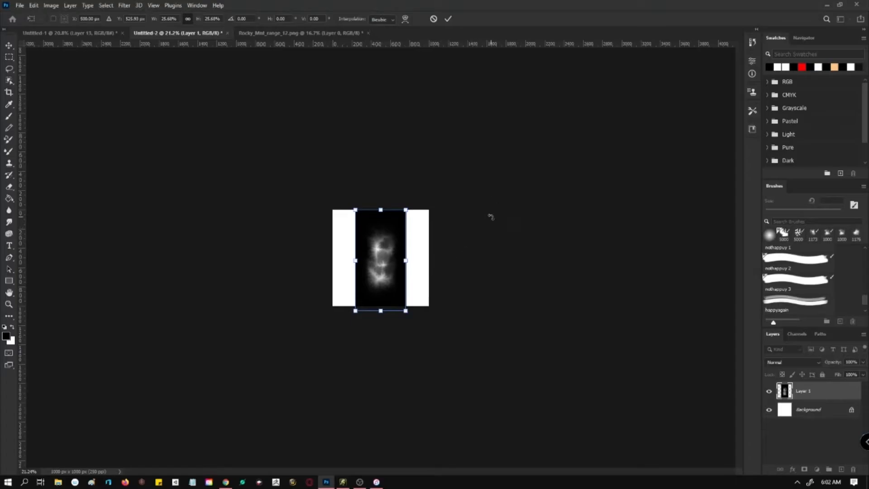
key("Return")
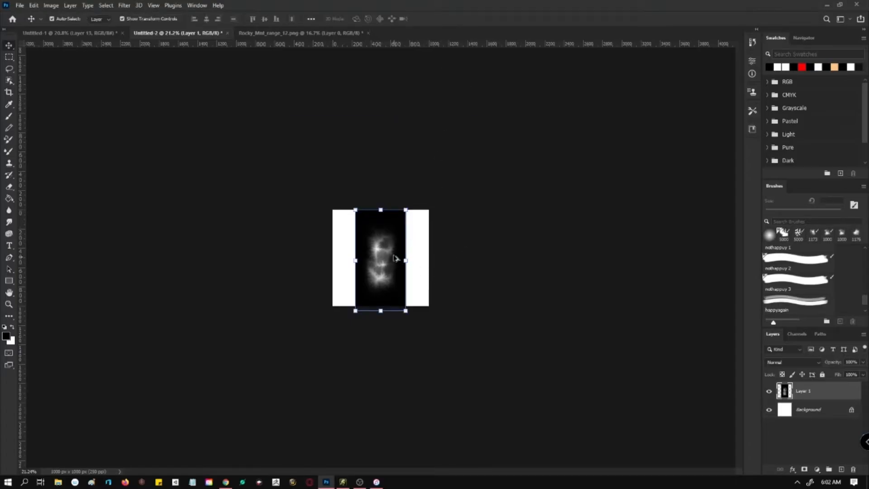
Scale the mountain layer to about 95.2% so it fits the canvas height, and centre it horizontally.
left_click(454, 246)
scroll(417, 277, "up", 2)
scroll(417, 276, "up", 5)
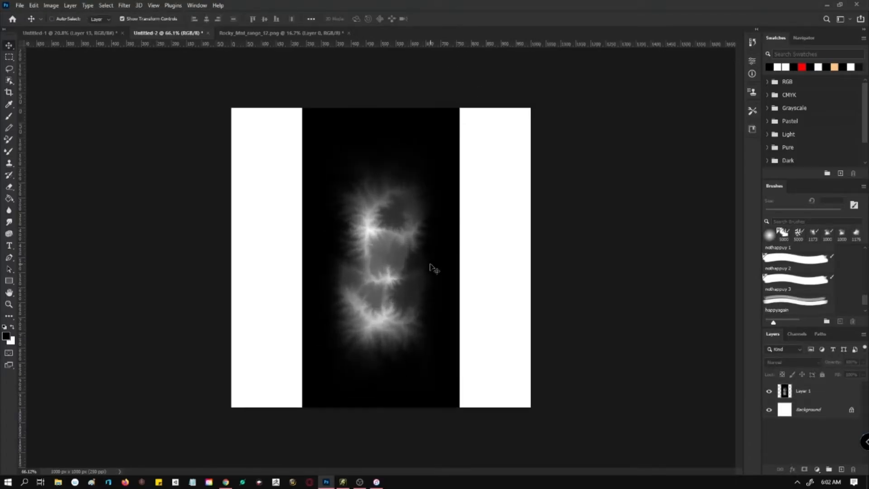
left_click(435, 268, "ctrl")
scroll(470, 243, "down", 2)
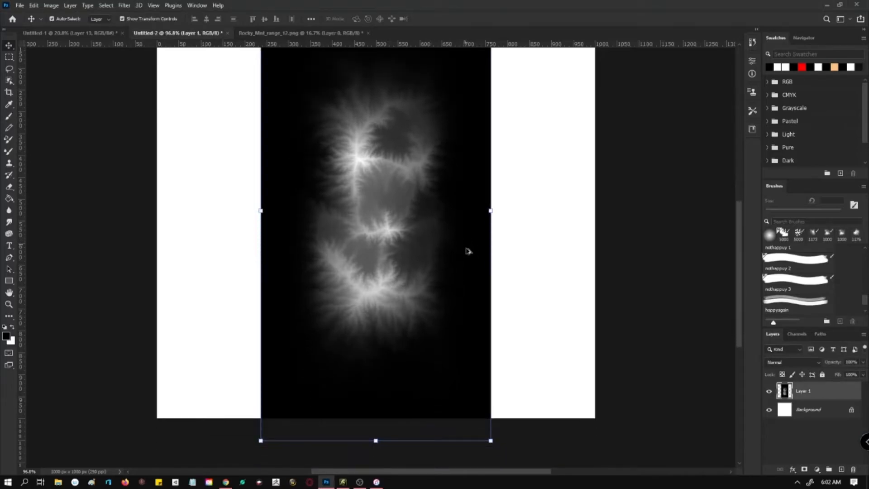
left_click_drag(491, 441, 481, 419)
scroll(491, 449, "down", 2)
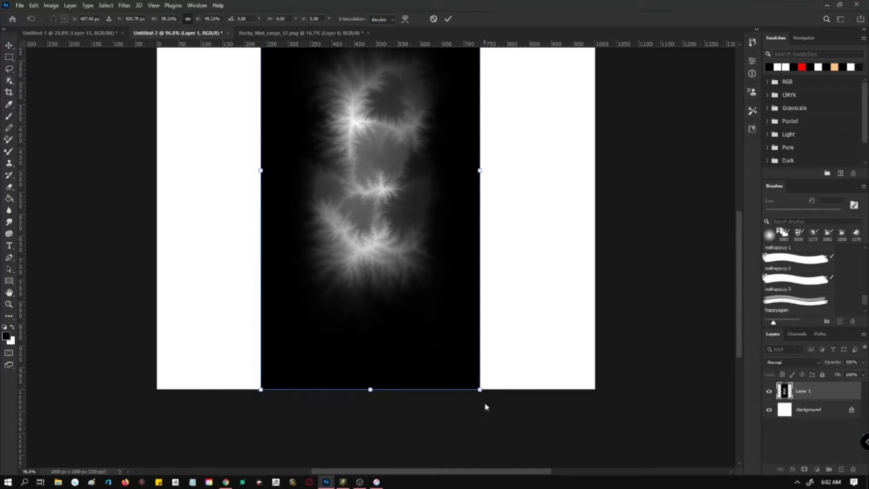
left_click_drag(406, 168, 388, 176)
left_click(447, 19)
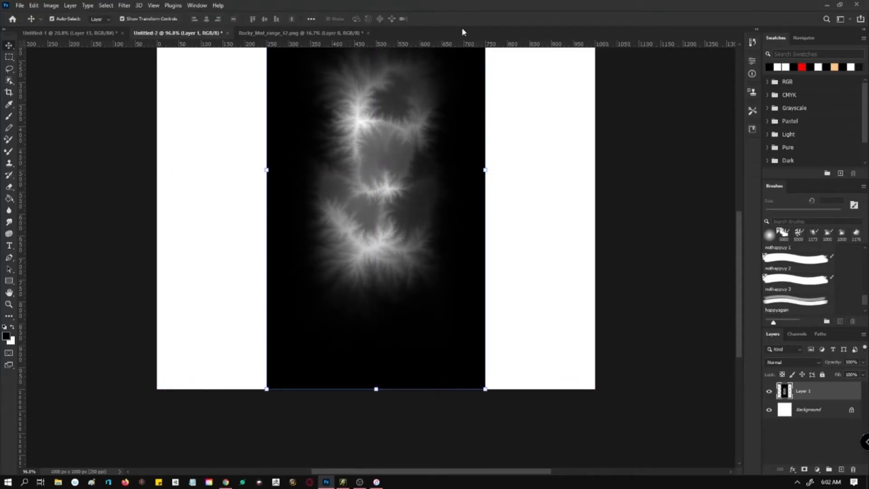
scroll(618, 298, "up", 2)
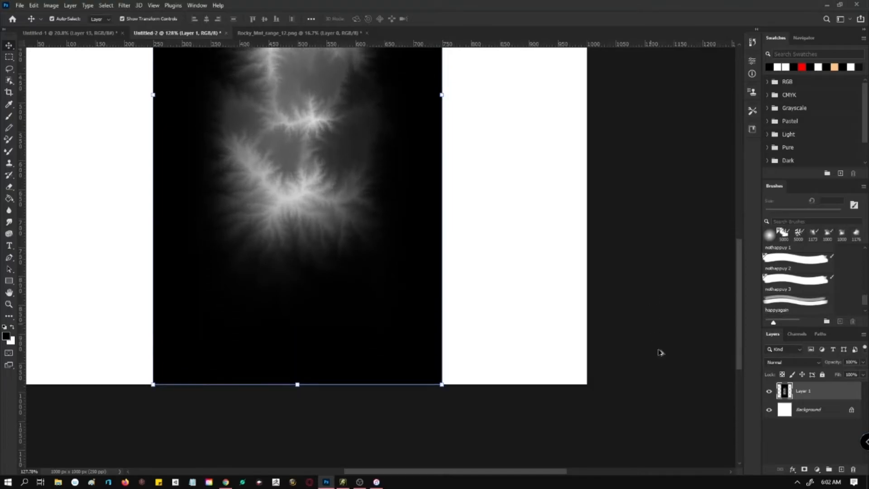
scroll(665, 361, "down", 1)
scroll(498, 276, "down", 2)
scroll(509, 234, "up", 3)
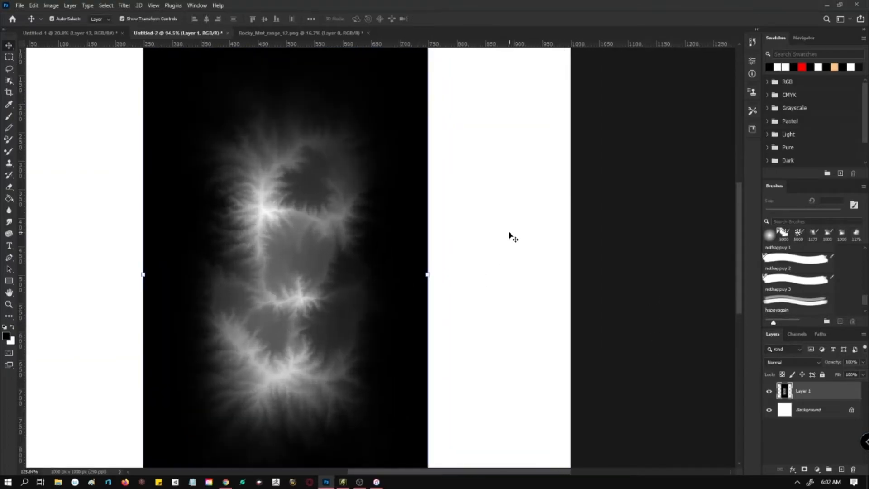
scroll(643, 218, "down", 4)
left_click(643, 219)
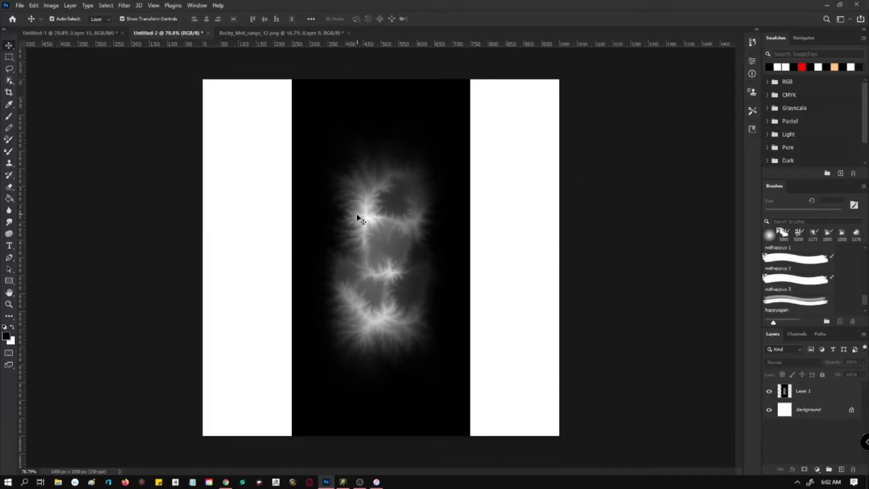
Invert the mountain layer's colours, check it with the white background hidden and shown, and reselect Layer 1.
left_click(828, 398)
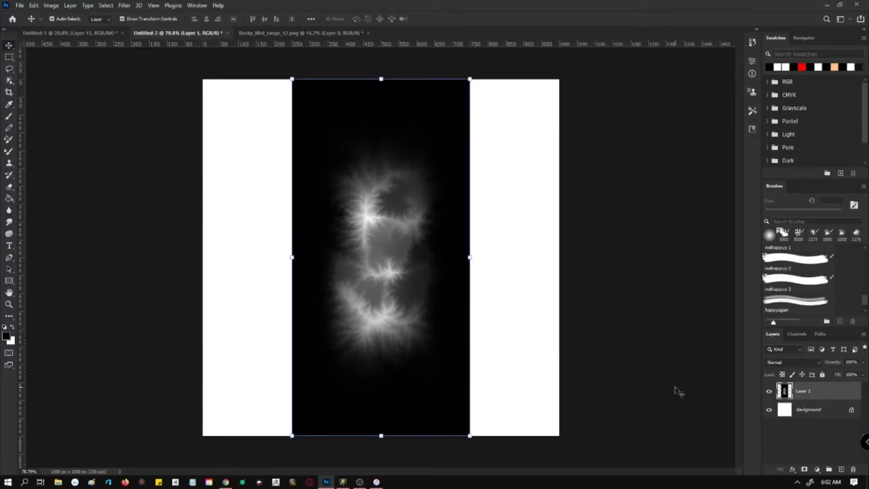
key("ctrl+i")
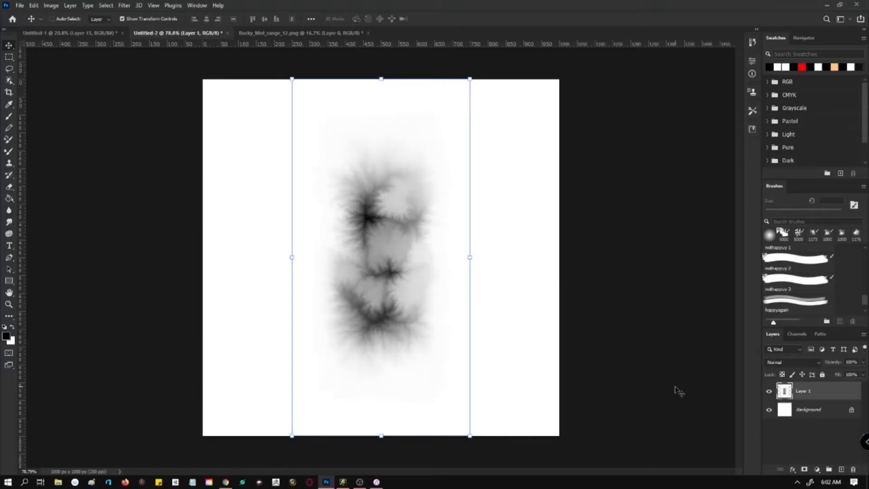
left_click(676, 291, "ctrl")
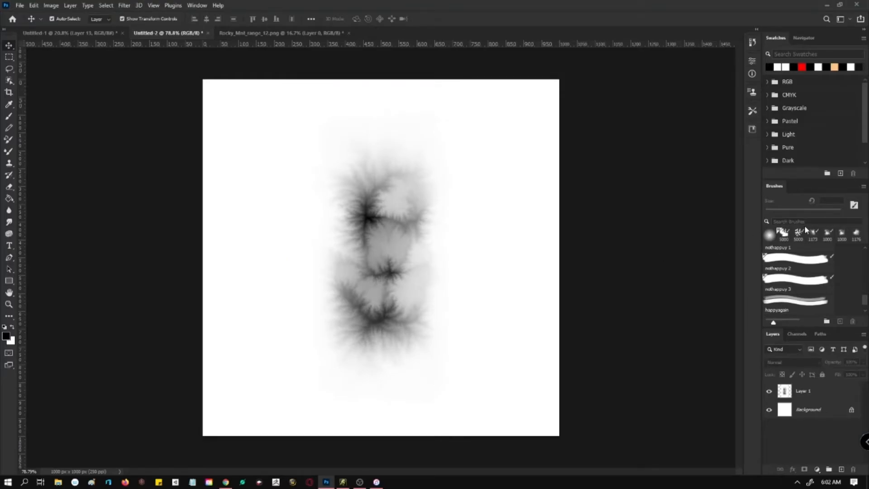
left_click(769, 409)
left_click(769, 409)
left_click(812, 397)
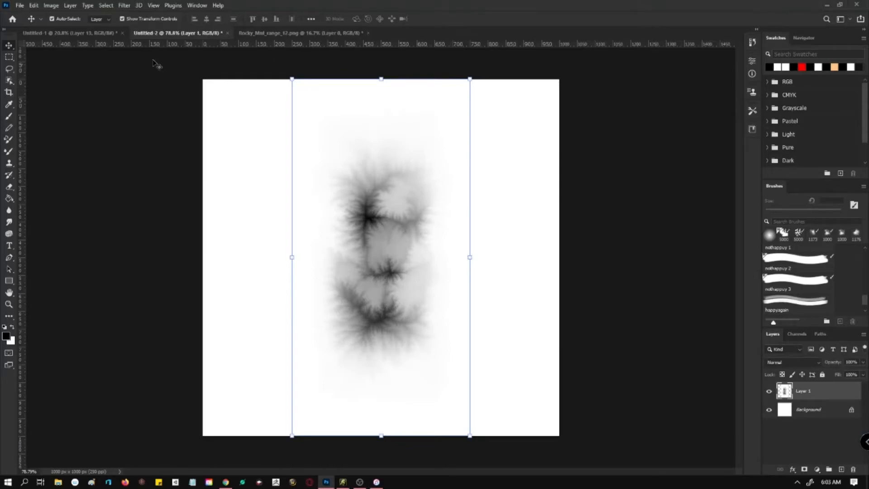
Define a brush preset from the inverted mountain artwork and name it "test on stream".
left_click(36, 5)
left_click(83, 250)
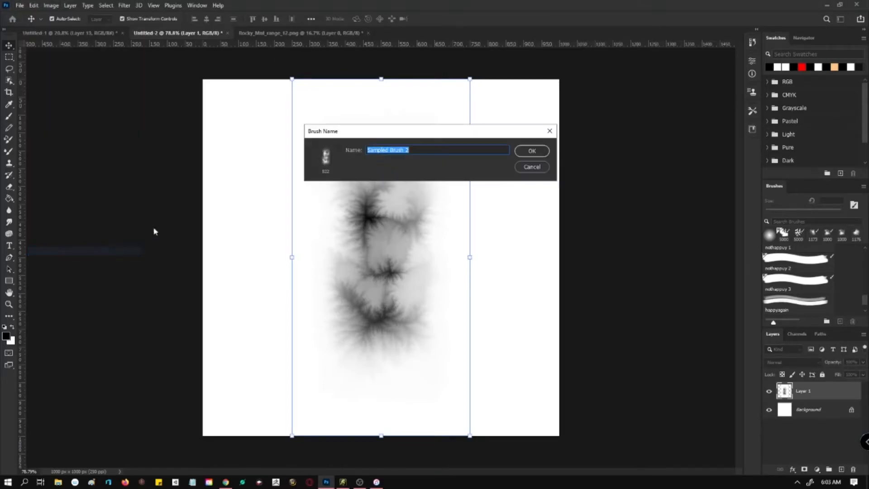
type("test on stream")
key("ctrl+a")
left_click(531, 151)
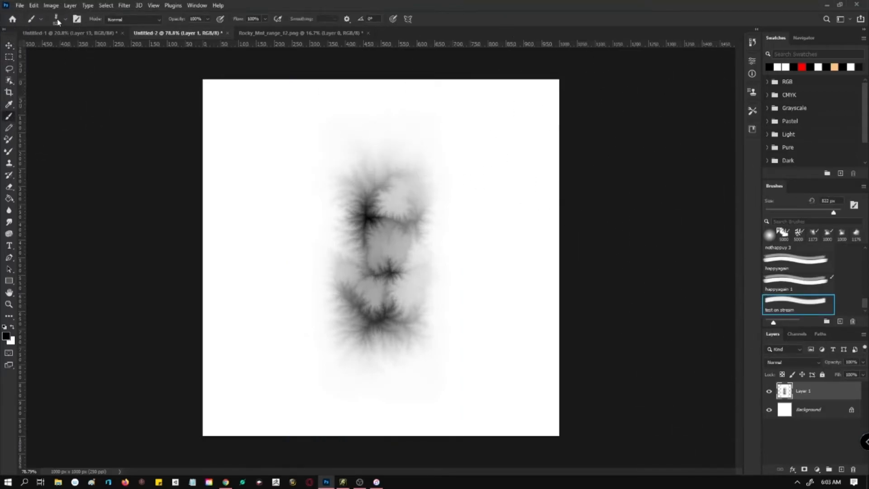
Save the brush as a new preset named "test on stream 1" with brush size and tool settings included but no colour.
left_click(64, 19)
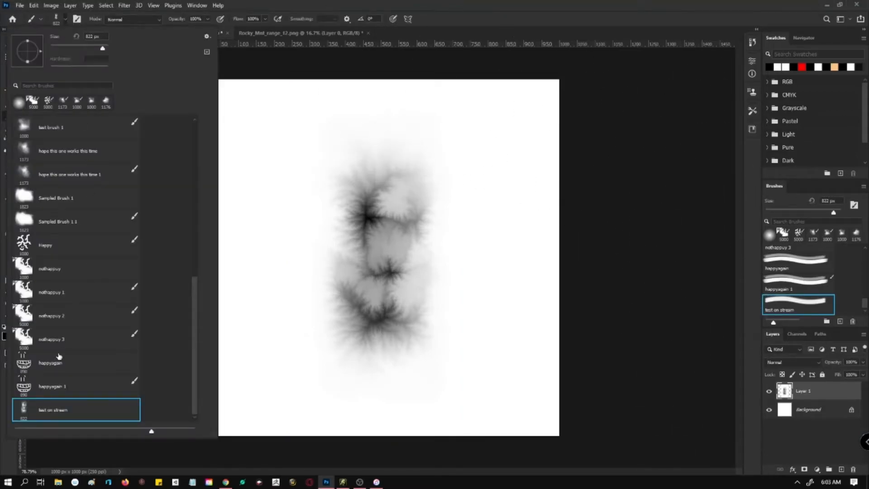
left_click(207, 36)
left_click(232, 45)
key("End")
key("BackSpace")
key("BackSpace")
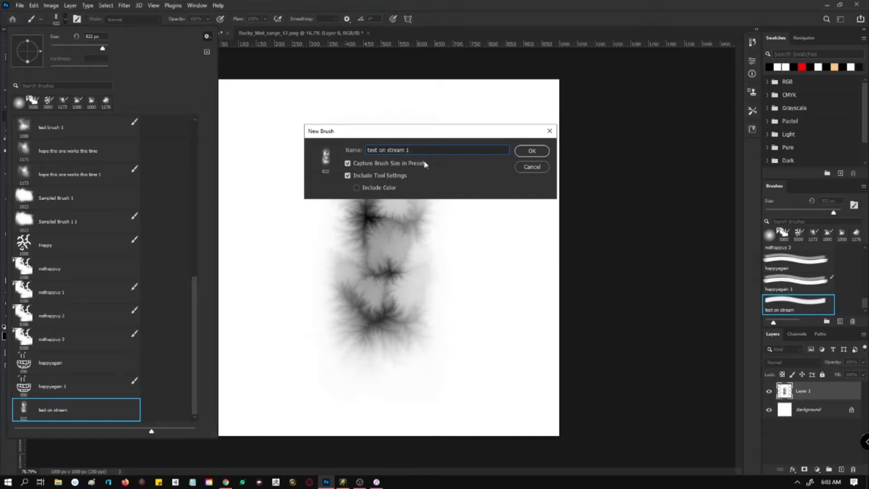
left_click(531, 150)
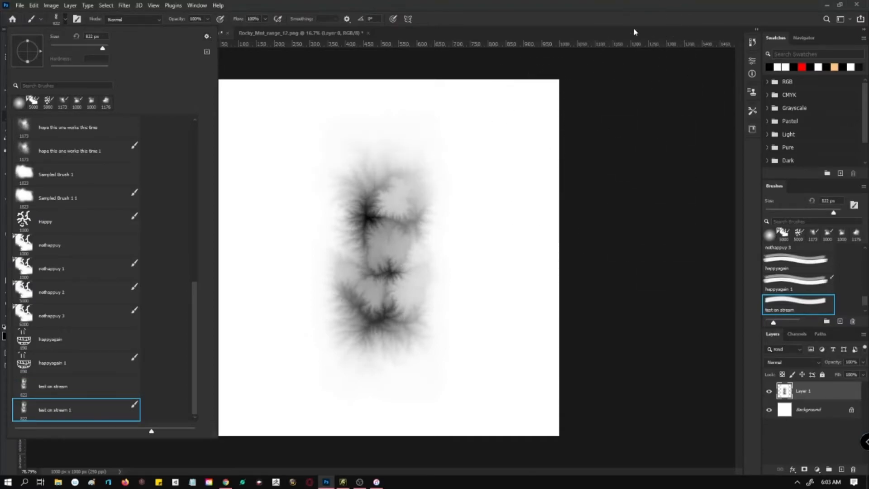
Export the selected "test on stream 1" brush to the Desktop as an ABR file named "test on stream".
left_click(62, 19)
left_click(207, 38)
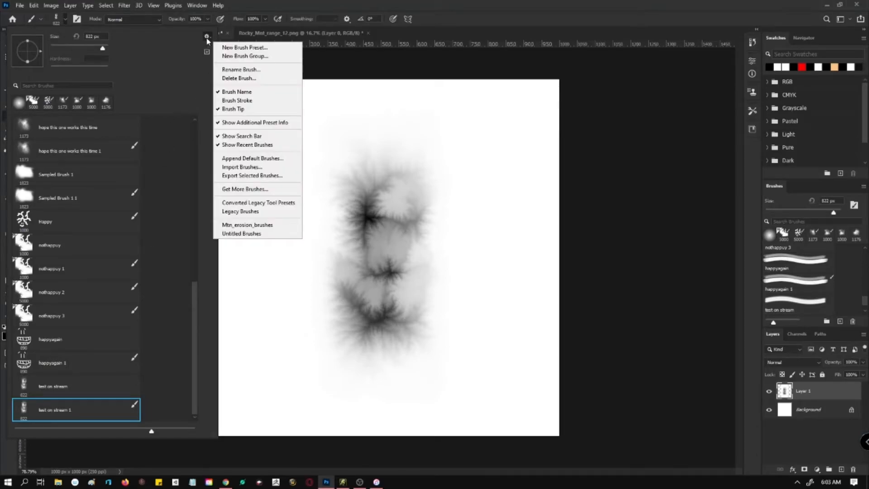
left_click(265, 175)
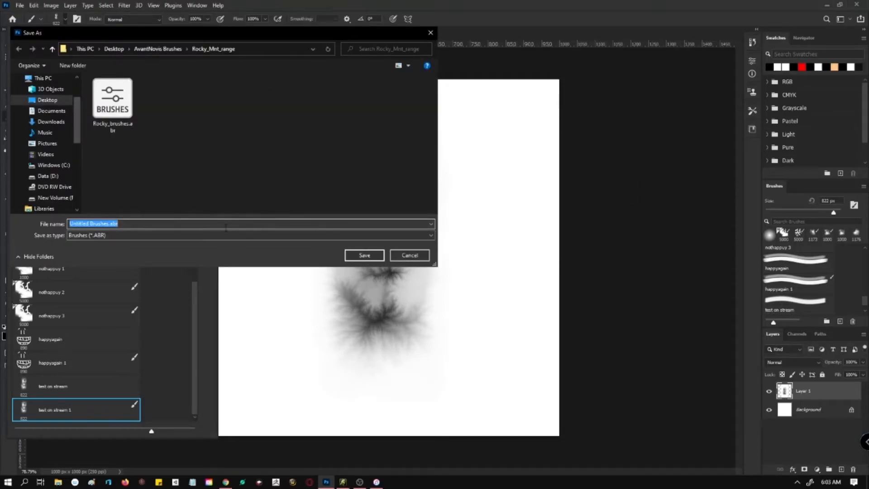
type("test on stream")
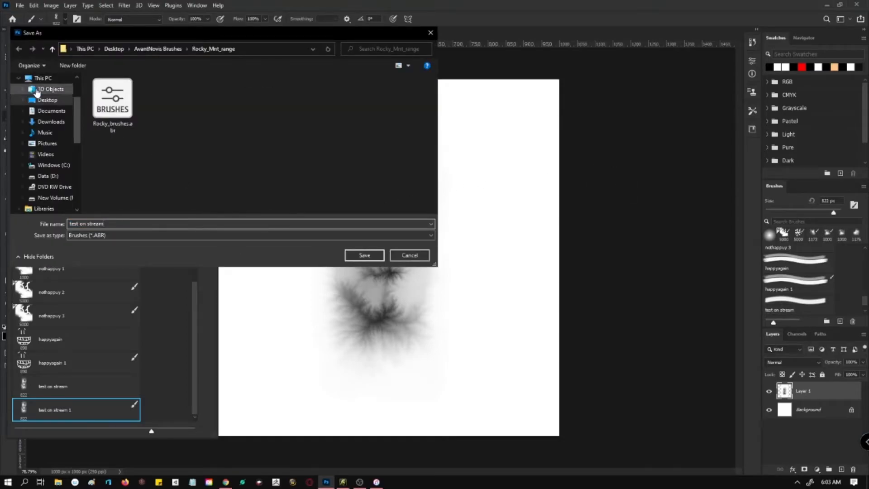
left_click(46, 100)
left_click(366, 256)
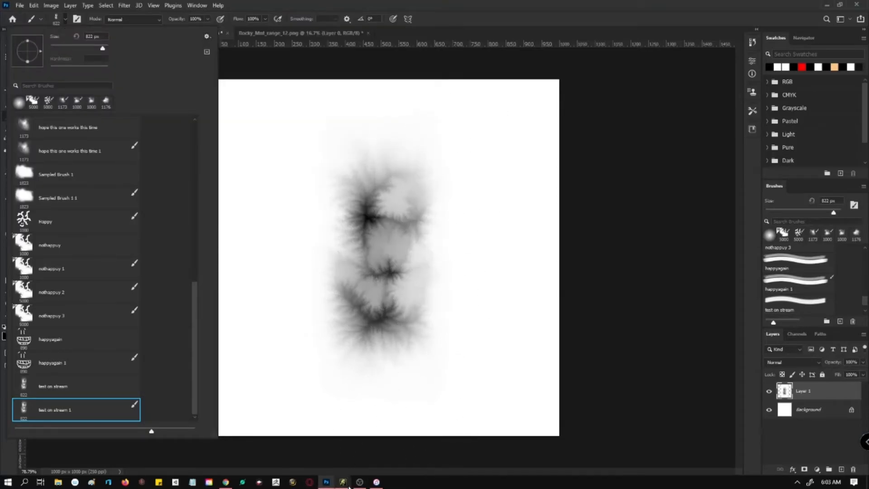
Switch to ArtRage, import the "test on stream" Photoshop brush into the Happy group, and select "test on stream001".
left_click(347, 483)
left_click(708, 208)
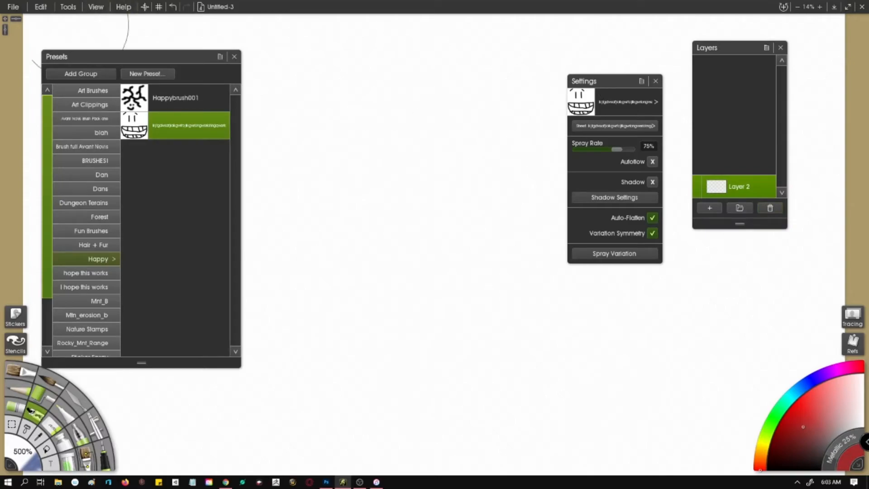
left_click(219, 58)
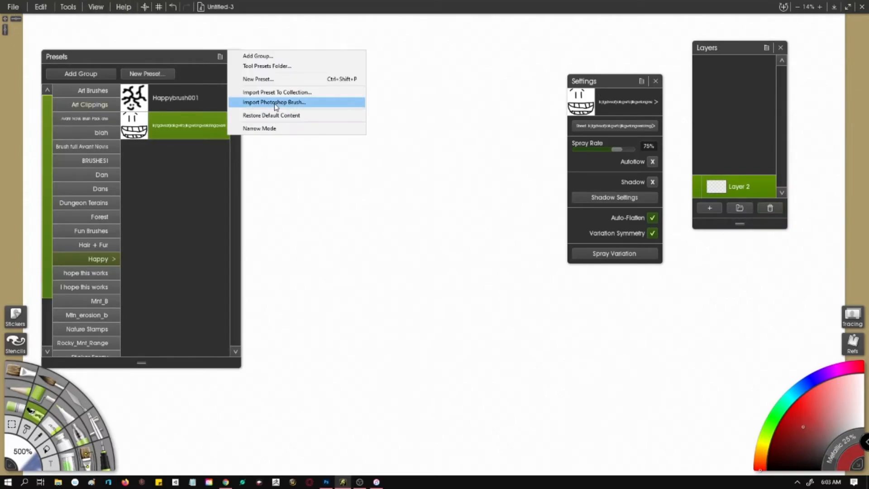
left_click(274, 104)
double_click(461, 199)
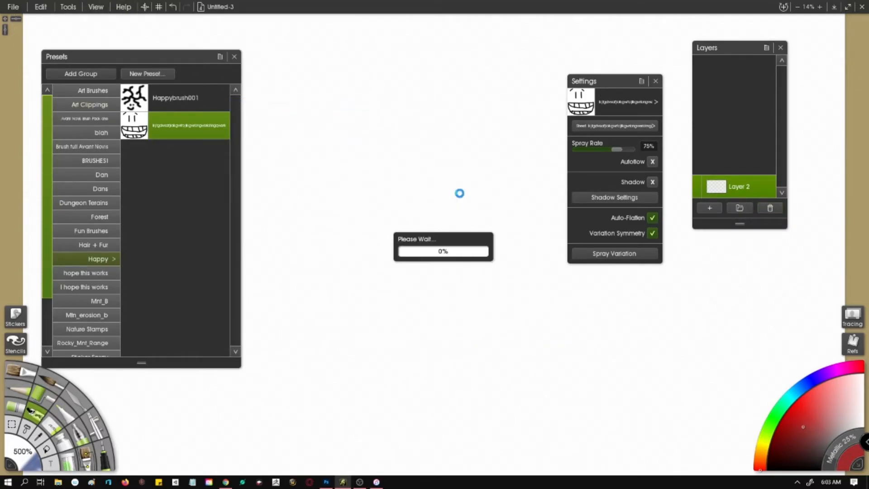
left_click(486, 384)
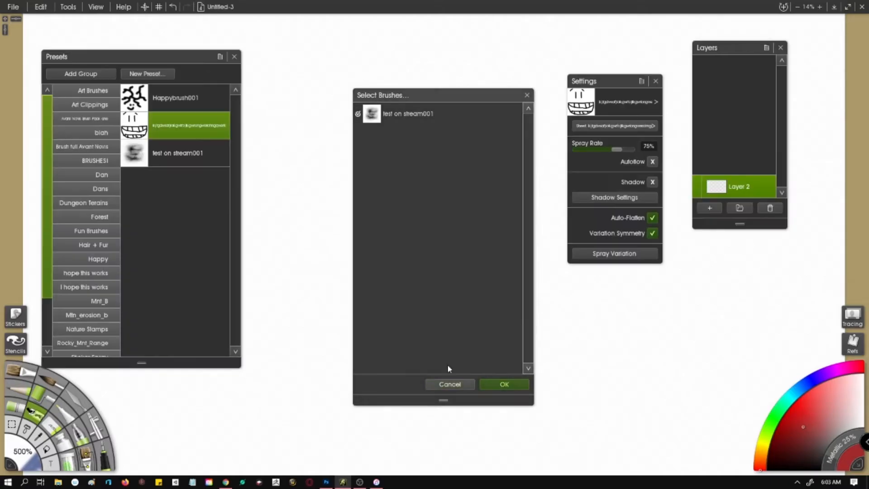
left_click(139, 159)
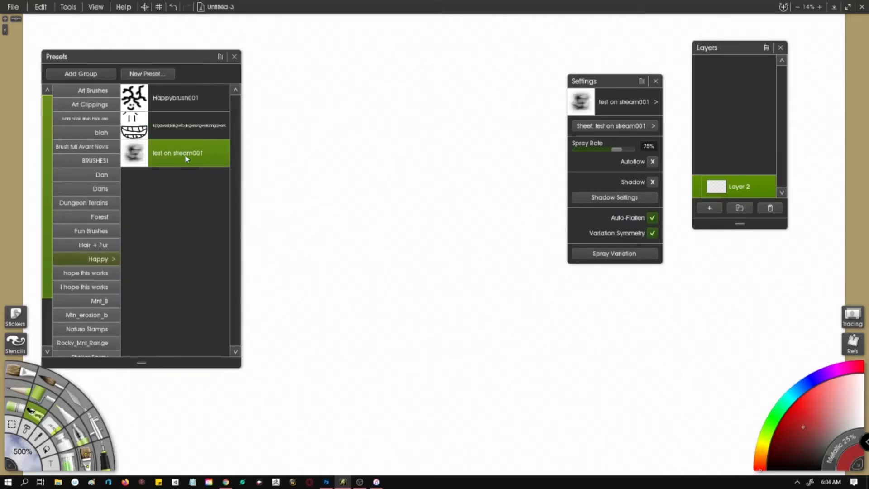
Try one stamp of the imported brush, undo it, and set the tool size to 500%.
left_click(402, 231)
key("ctrl+z")
left_click(21, 457)
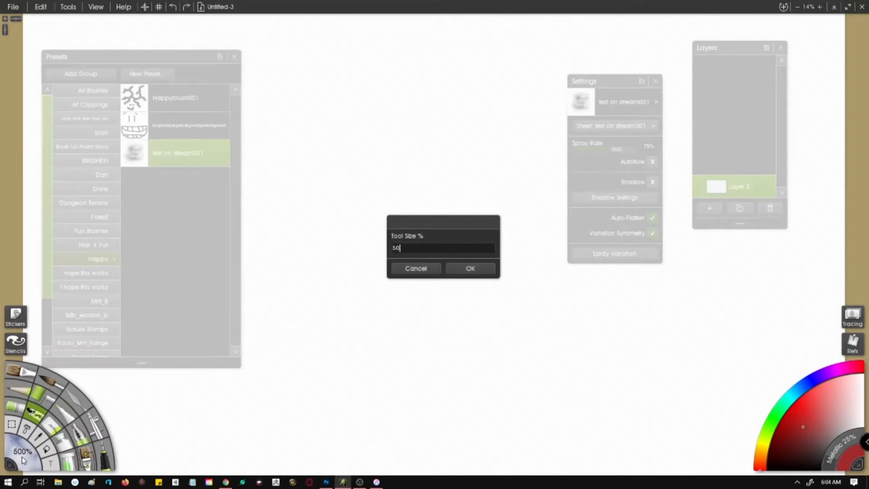
key("Return")
Spray several short red test strokes down the middle of the canvas with the "test on stream001" brush.
scroll(392, 263, "up", 2)
scroll(393, 259, "up", 3)
left_click(367, 232)
left_click(405, 190)
key("ctrl+z")
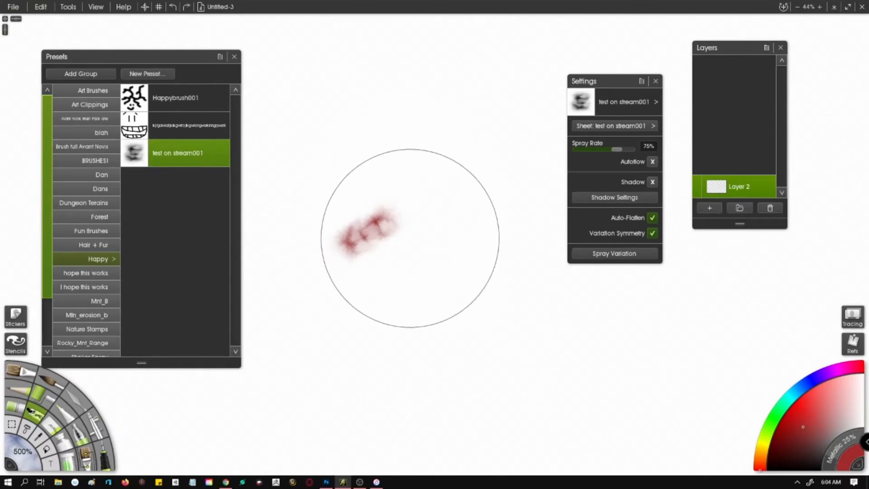
left_click(412, 237)
left_click(385, 195)
left_click(412, 158)
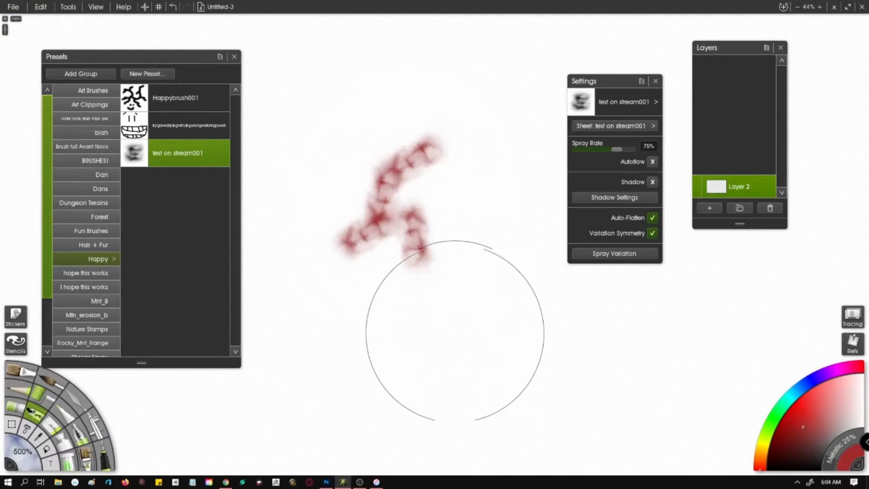
left_click(412, 279)
left_click(389, 315)
left_click(405, 354)
scroll(485, 213, "down", 6)
scroll(487, 231, "up", 3)
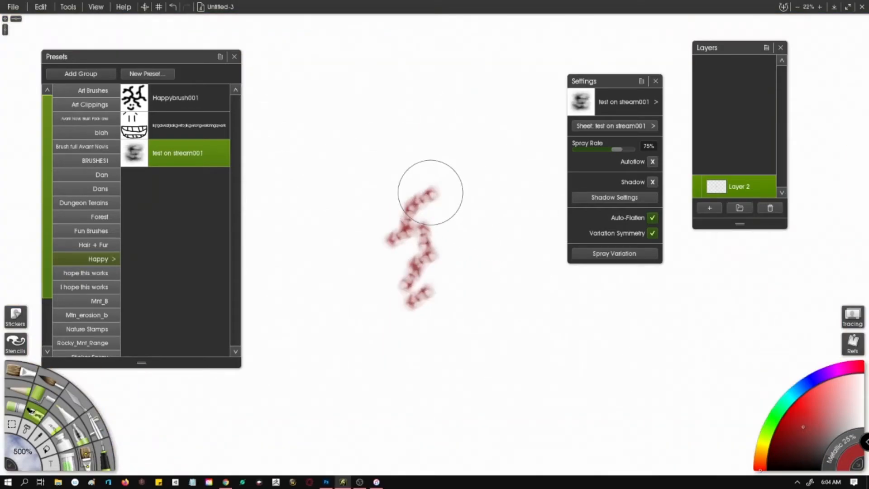
scroll(430, 192, "up", 4)
left_click(335, 121)
left_click(378, 136)
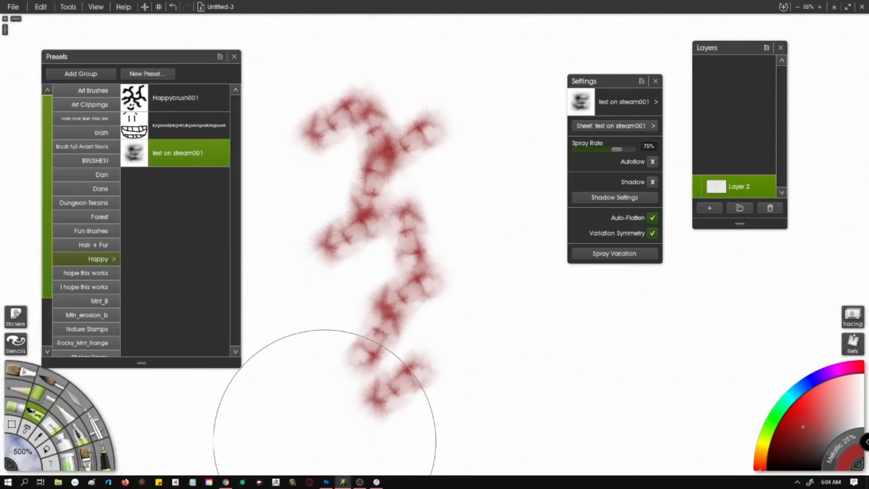
Undo all the red test strokes until the canvas is blank.
key("ctrl+z")
key("ctrl+z")
key("ctrl+z")
key("ctrl+z")
key("ctrl+z")
key("ctrl+z")
key("ctrl+z")
key("ctrl+z")
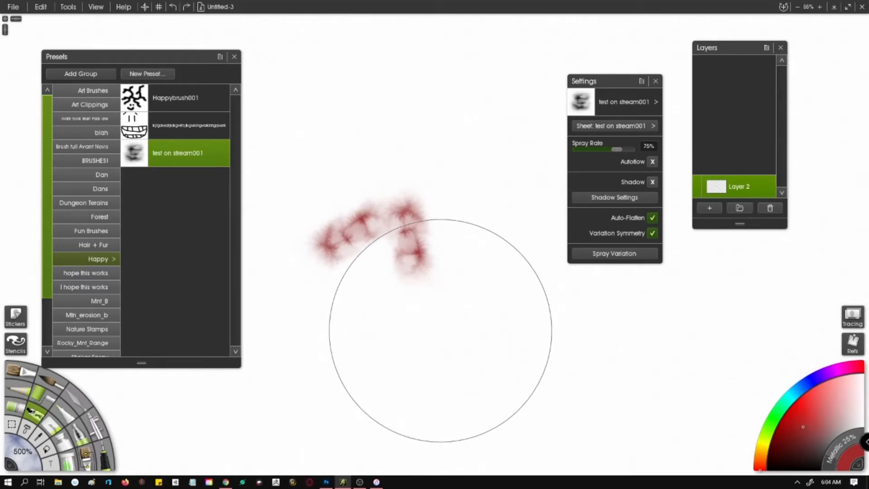
key("ctrl+z")
key("ctrl+z")
key("ctrl+z")
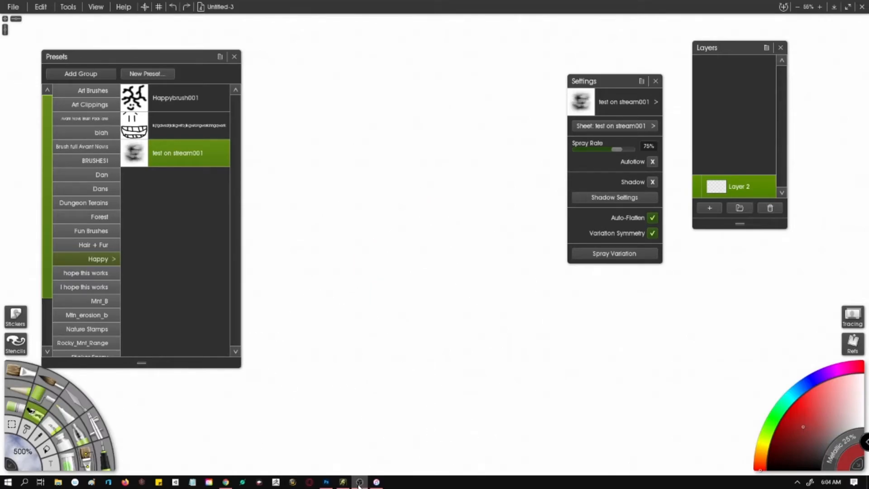
Switch to Photoshop, set the mountain brush's size to 1500 px, try one stamp on the canvas, and undo it.
left_click(326, 481)
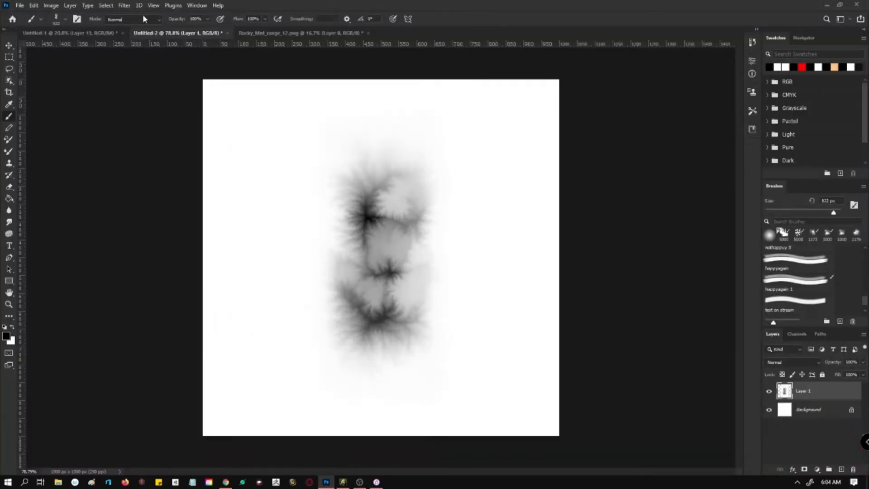
left_click(64, 18)
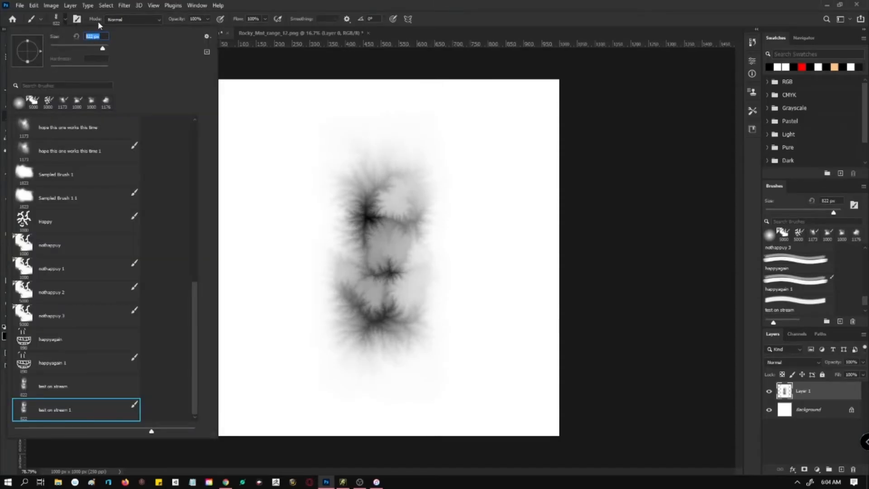
type("1500")
key("Return")
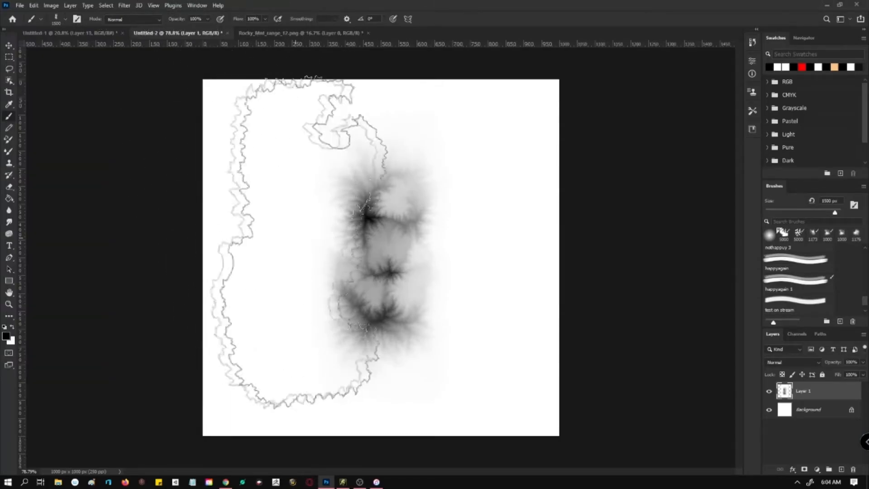
left_click(299, 237)
key("ctrl+z")
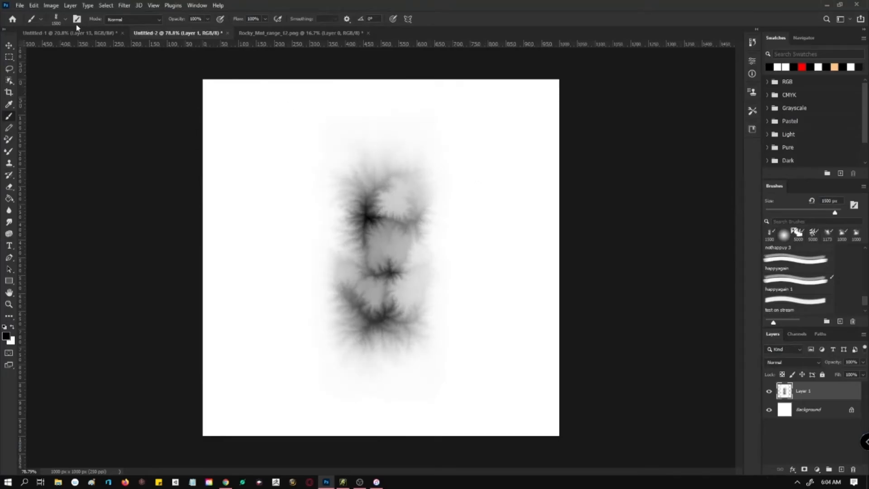
Define a brush preset from the mountain artwork named "test on stream 2" and undo the last layer visibility change.
left_click(34, 6)
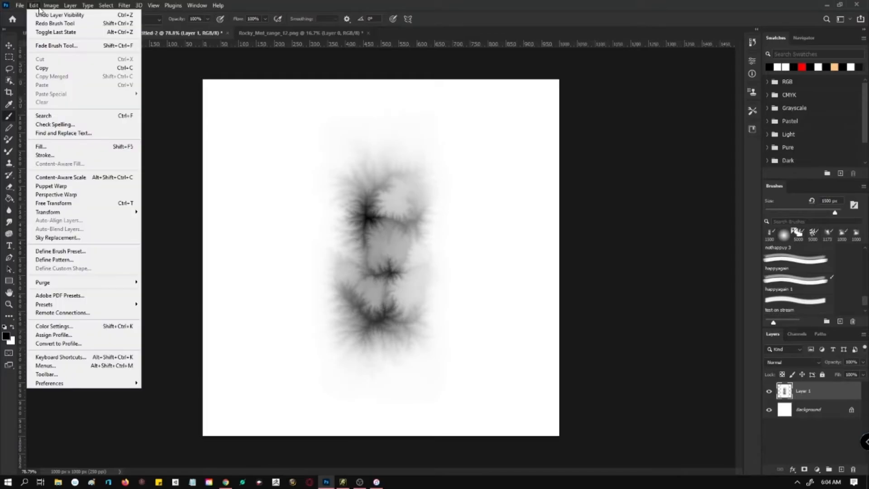
left_click(57, 253)
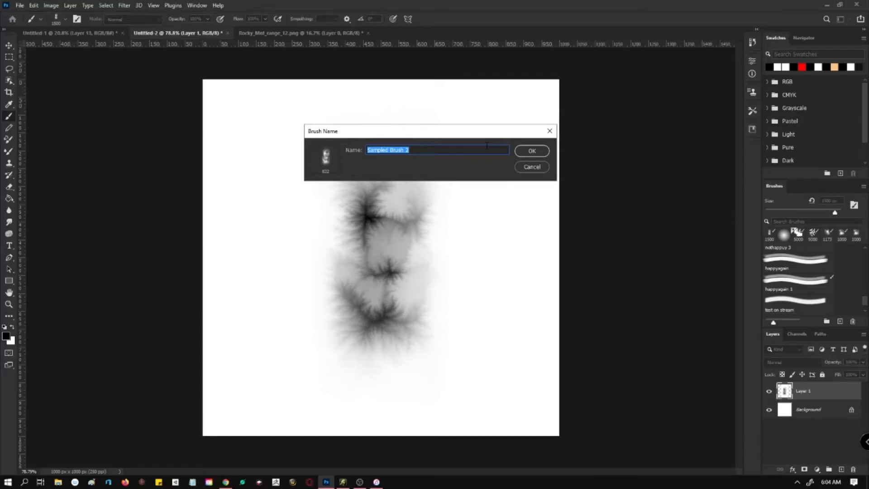
type("test on stream 2")
key("Return")
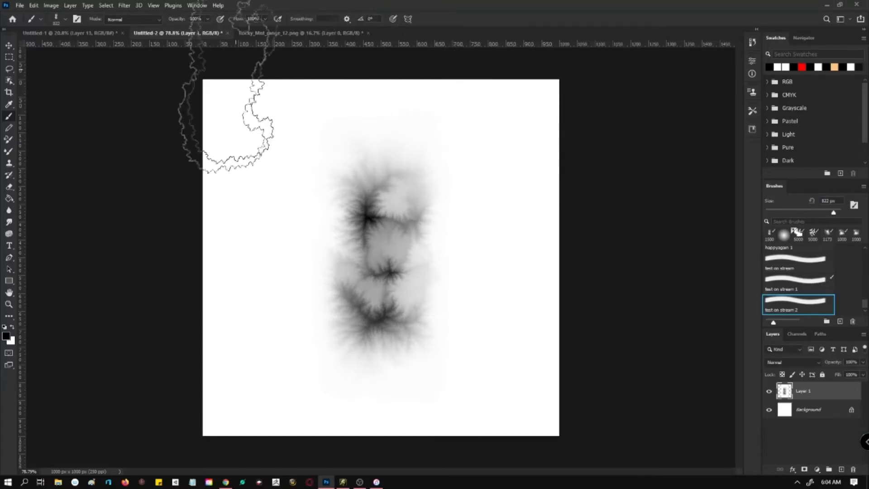
key("ctrl+z")
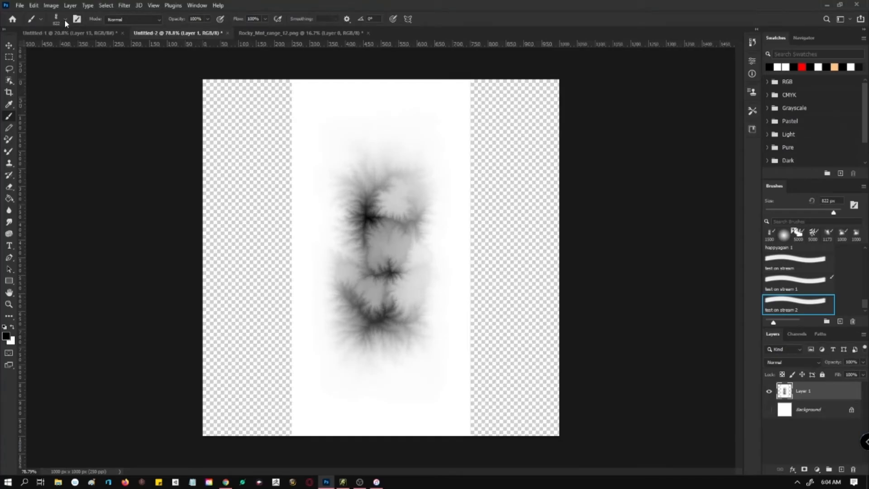
Set the new brush's size to 1500 px, try a stamp over the mountain artwork, and undo the stamp.
left_click(64, 20)
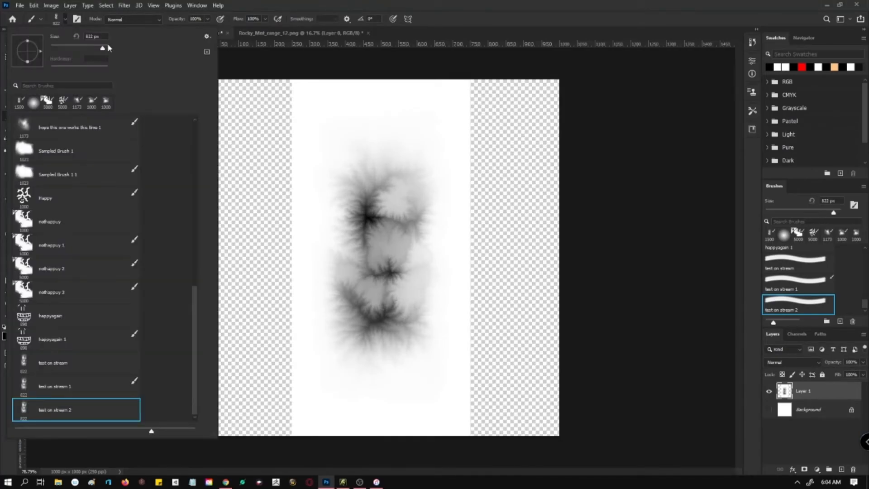
type("1500")
key("Return")
left_click(367, 273)
key("ctrl+z")
left_click(58, 17)
left_click(57, 17)
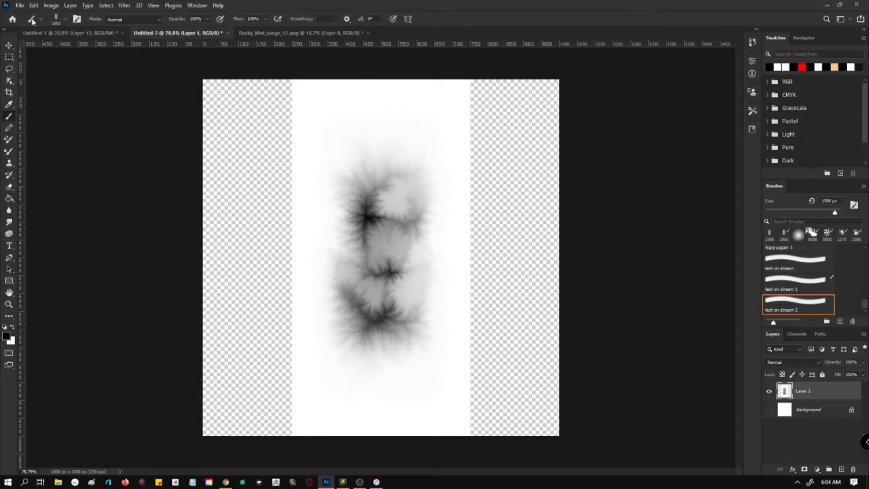
left_click(60, 18)
left_click(547, 5)
Define another brush preset named "test on stream 2" from the mountain artwork with the white background hidden.
left_click(50, 6)
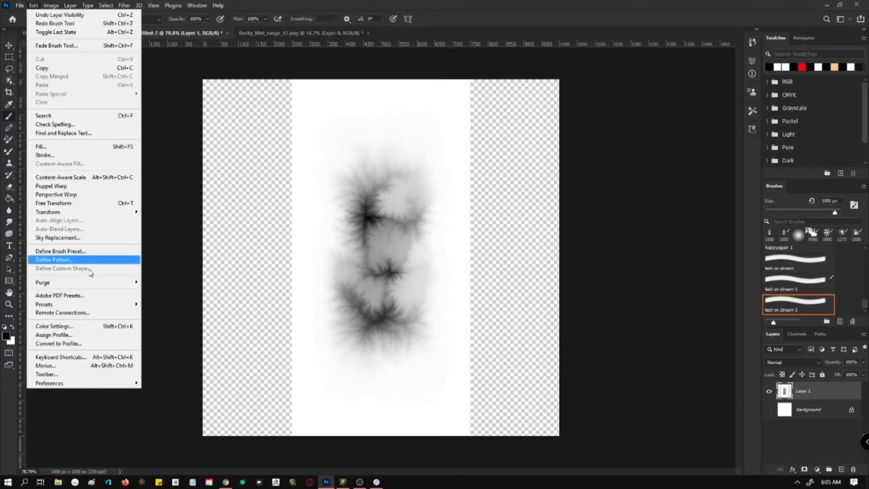
left_click(90, 251)
type("test on stream")
type("2")
key("Return")
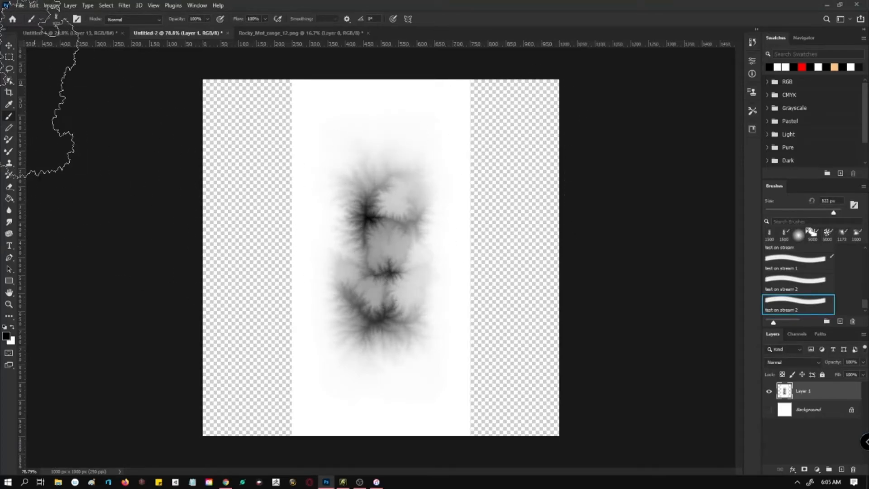
Set the brush size to 1500 px and save it as preset "test on stream 3" with size and tool settings included but no colour.
left_click(56, 20)
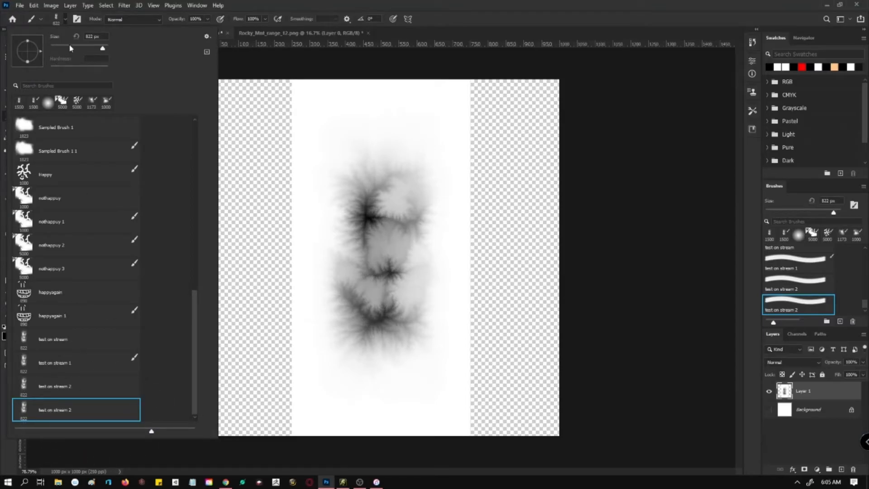
type("1500")
key("Return")
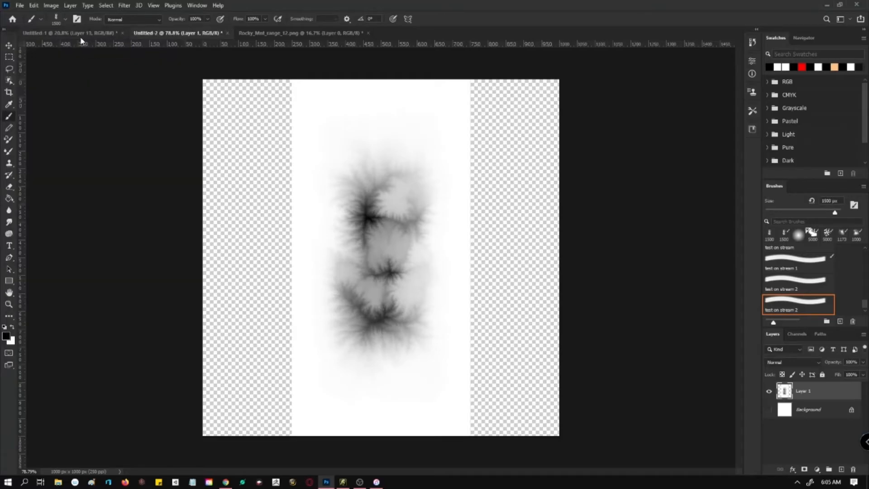
left_click(61, 19)
left_click(206, 37)
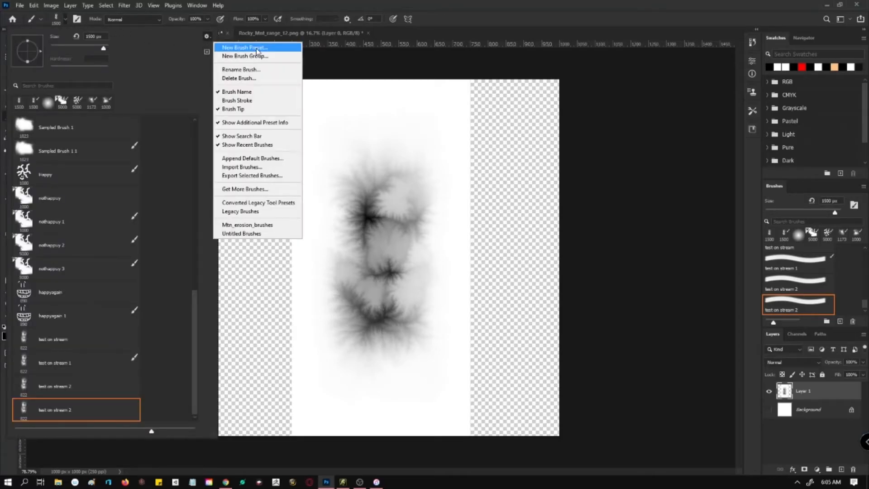
left_click(181, 50)
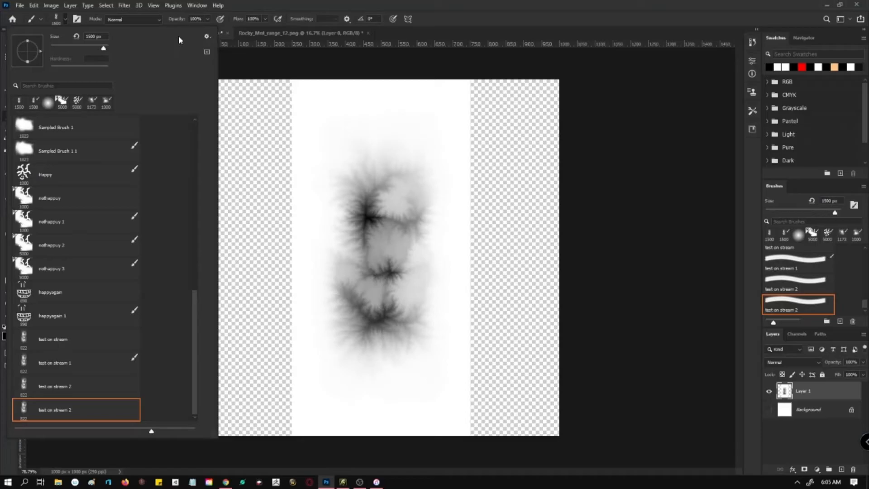
left_click(206, 36)
left_click(257, 50)
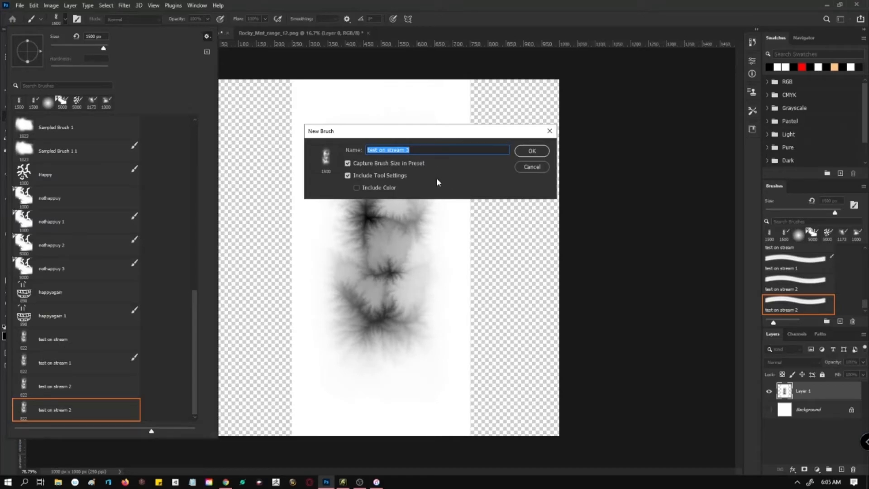
left_click(531, 152)
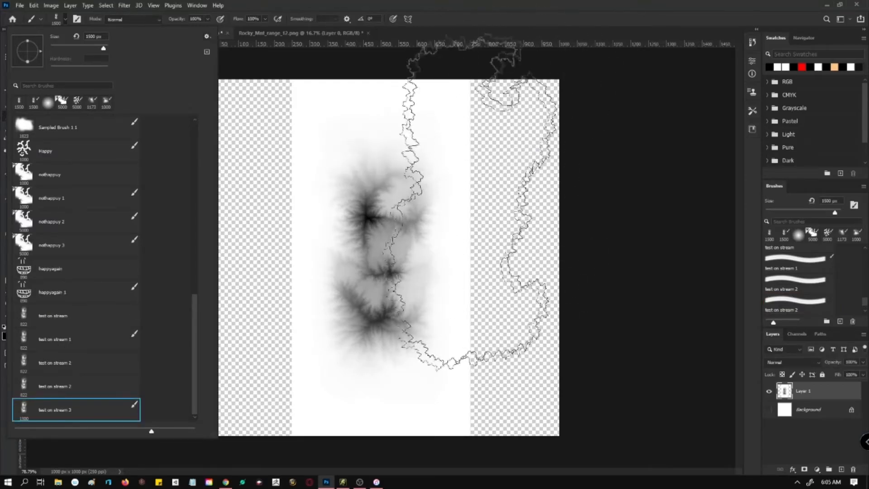
Export the "test on stream 3" brush preset to the Desktop as an ABR file named "test on stream2".
left_click(59, 19)
left_click(105, 410)
left_click(208, 37)
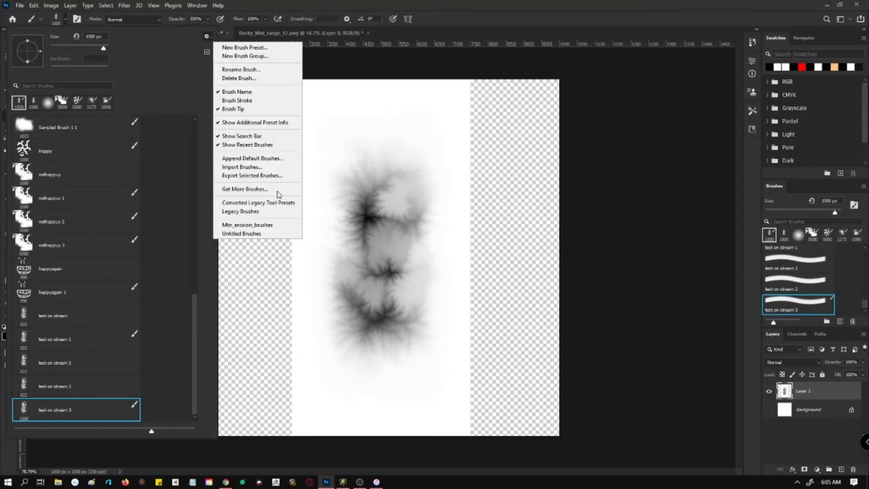
left_click(275, 171)
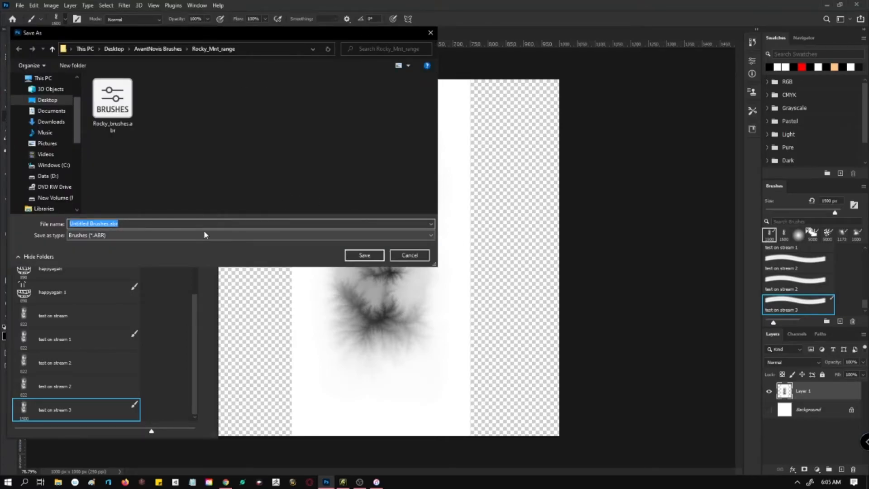
left_click(45, 100)
left_click(132, 224)
type("test on stream2")
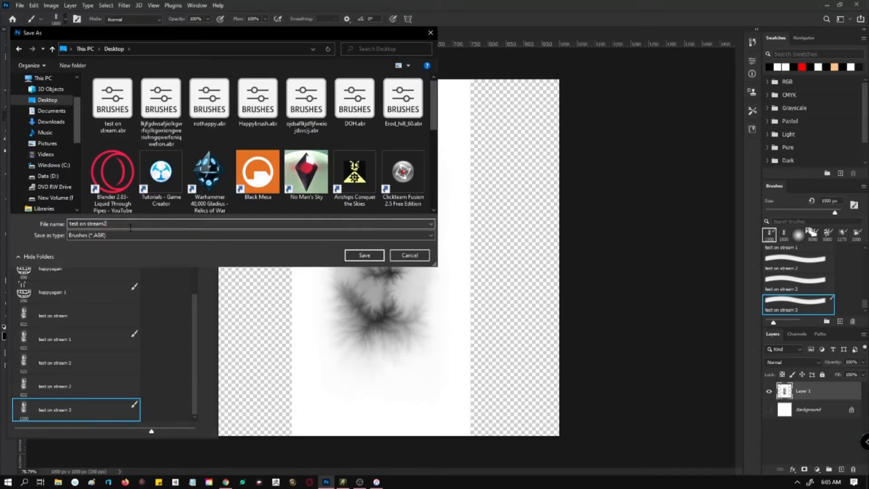
key("Return")
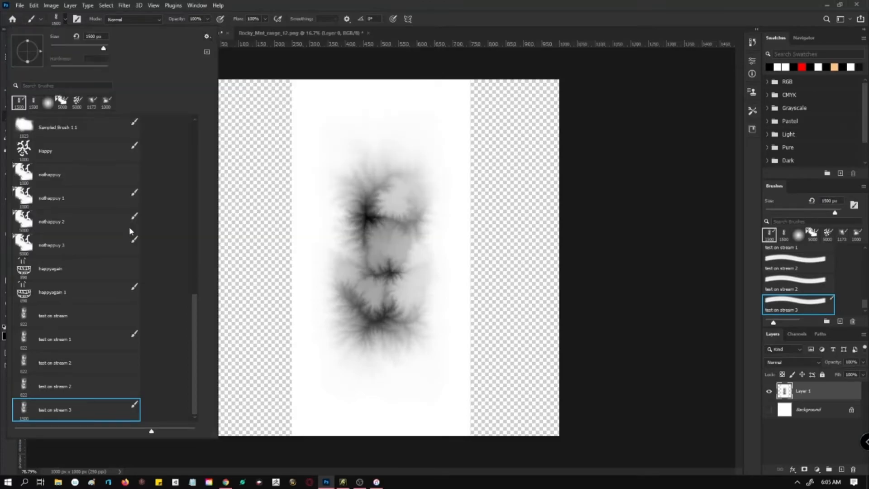
Switch to ArtRage and import the "test on stream2" Photoshop brush into the Happy preset group.
left_click(606, 3)
left_click(343, 483)
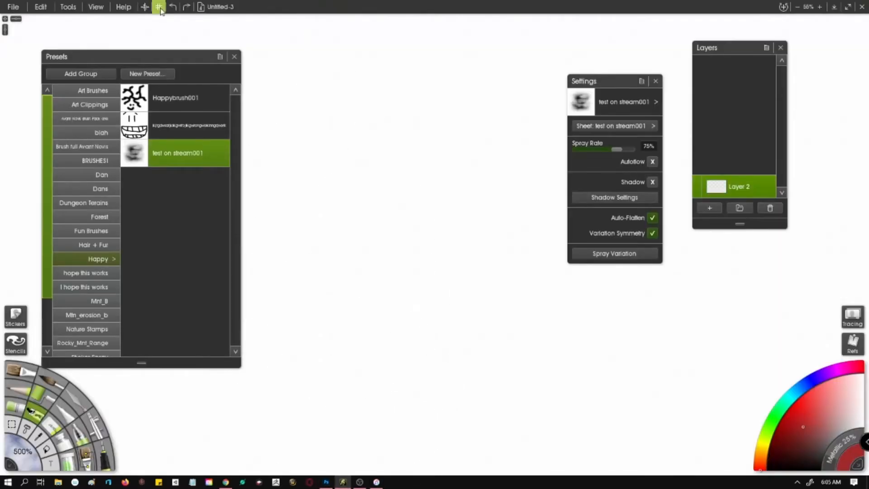
left_click(220, 57)
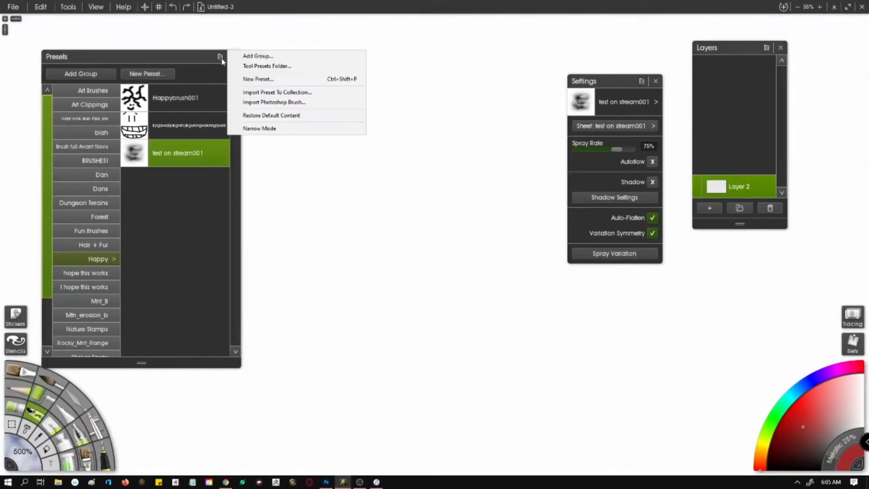
left_click(277, 104)
double_click(398, 196)
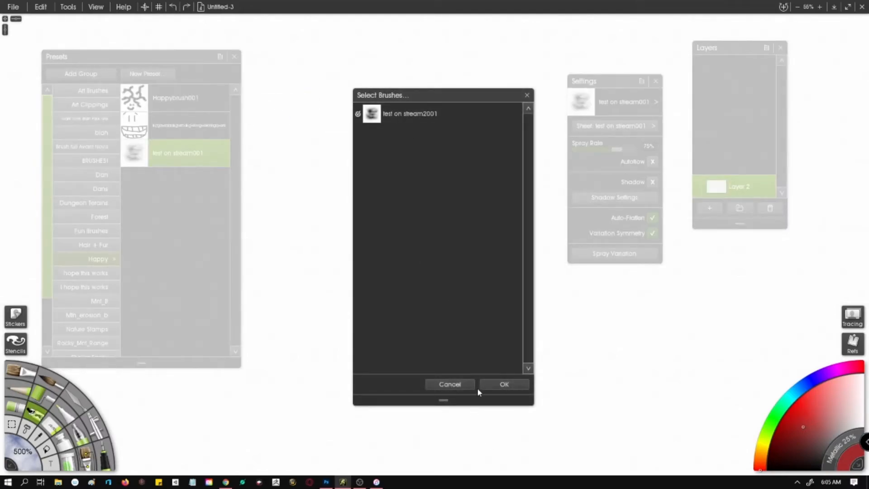
left_click(504, 383)
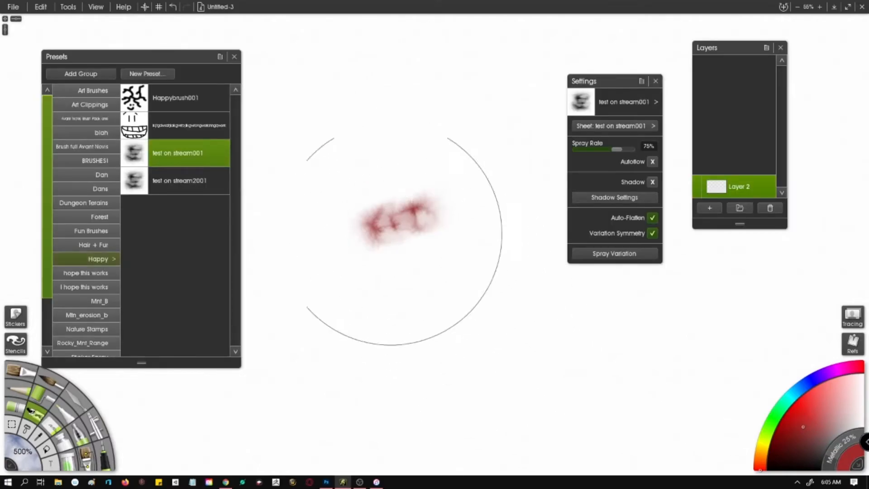
Try the imported "test on stream2001" preset on the blank painting, stamping at 500% and at 100% tool size.
left_click_drag(464, 261, 432, 197)
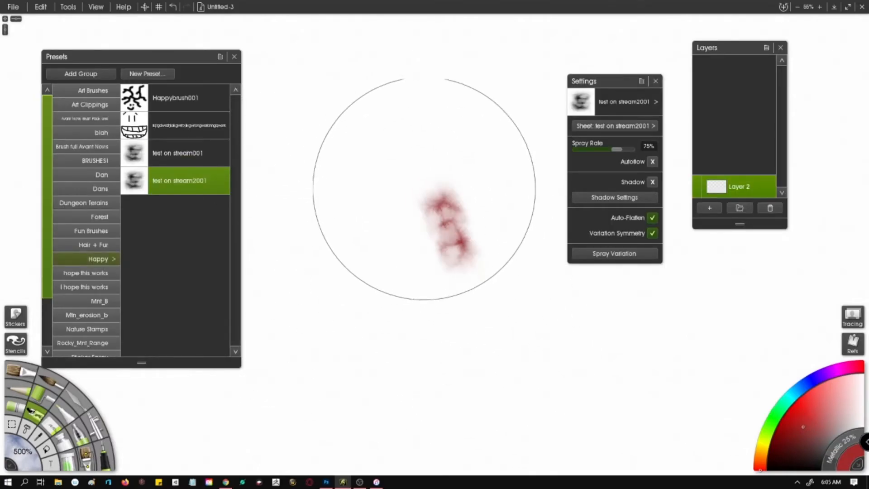
left_click(181, 187)
left_click(22, 461)
type("100")
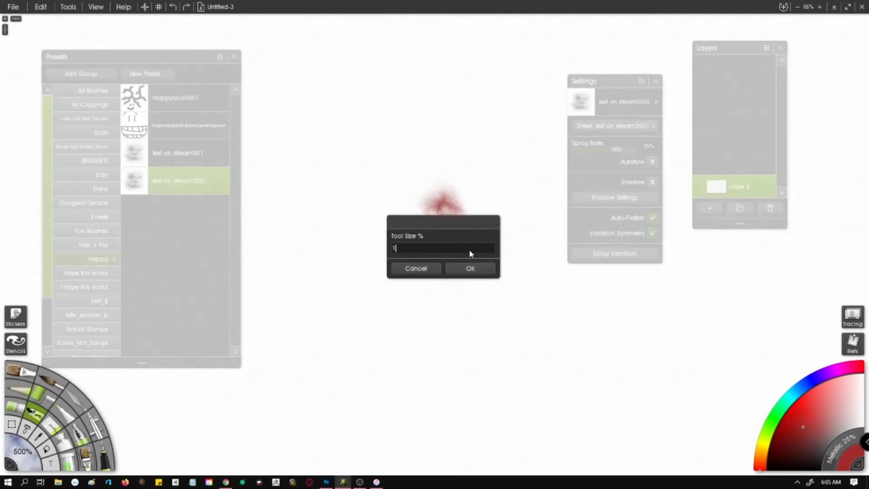
key("Return")
left_click_drag(373, 248, 377, 260)
left_click_drag(391, 188, 402, 191)
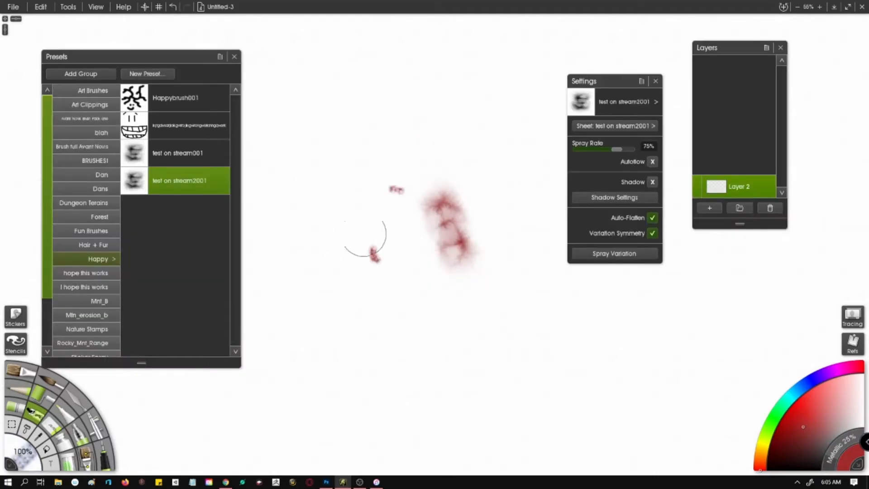
left_click_drag(339, 192, 351, 194)
left_click_drag(362, 199, 400, 221)
Undo the latest small stamps, try one with the "test on stream001" preset for comparison, and undo it.
key("ctrl+z")
key("ctrl+z")
left_click(195, 171)
mouse_move(413, 189)
left_mouse_down()
mouse_move(397, 217)
mouse_move(396, 232)
mouse_move(427, 235)
left_mouse_up()
key("ctrl+z")
key("ctrl+z")
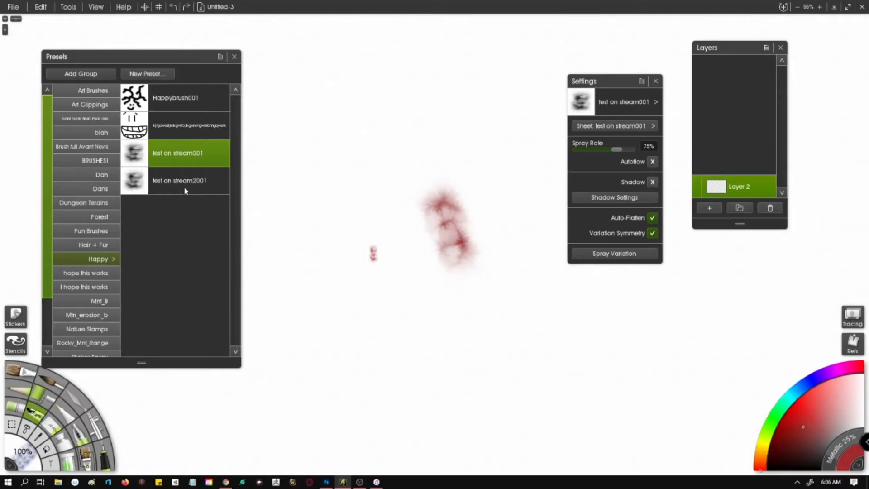
Reselect the "test on stream2001" preset, set the tool size to 500%, and stamp beside the existing large mountain.
left_click(184, 189)
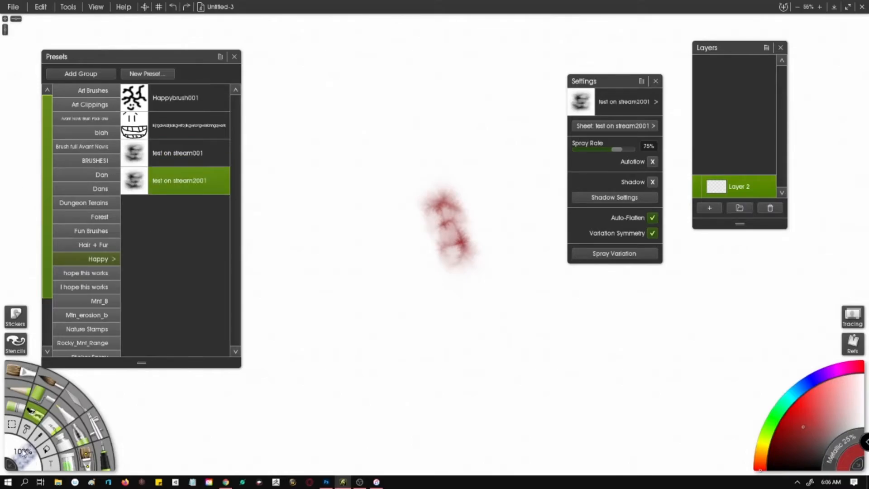
left_click(26, 451)
type("5000")
key("Return")
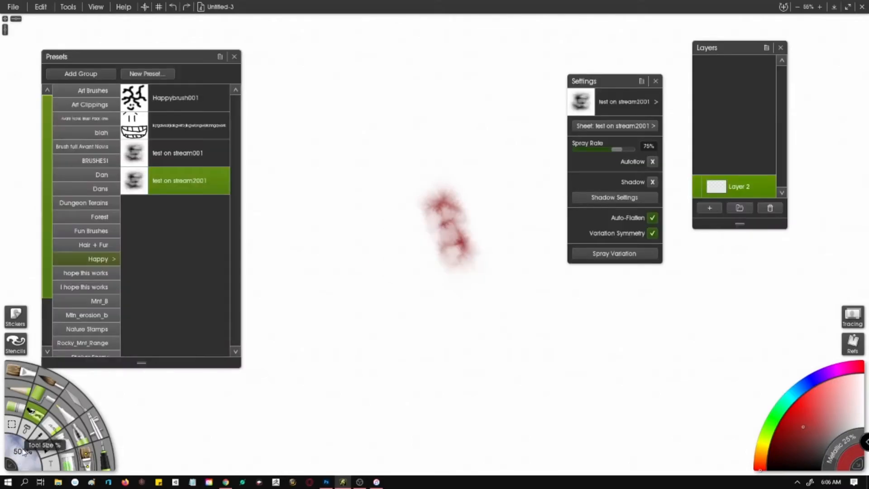
left_click_drag(378, 203, 414, 184)
Check the painting's screen size and print size in the resize settings without changing them.
left_click(65, 5)
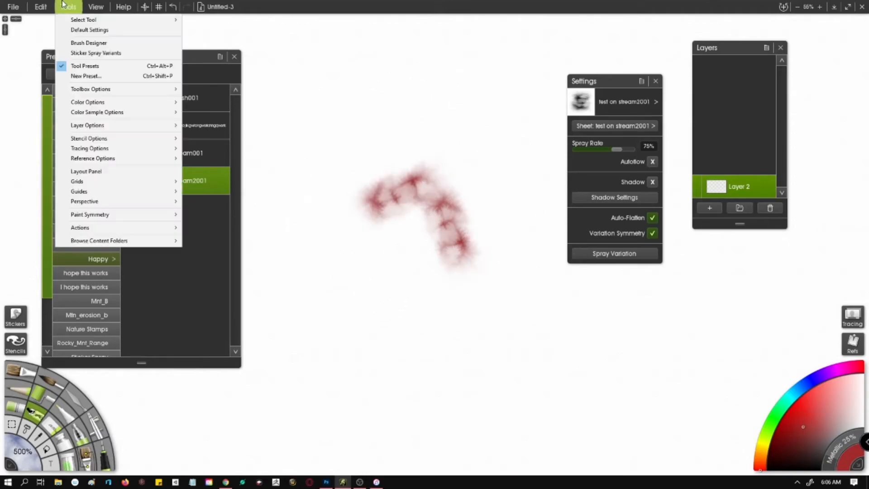
left_click(46, 5)
left_click(46, 7)
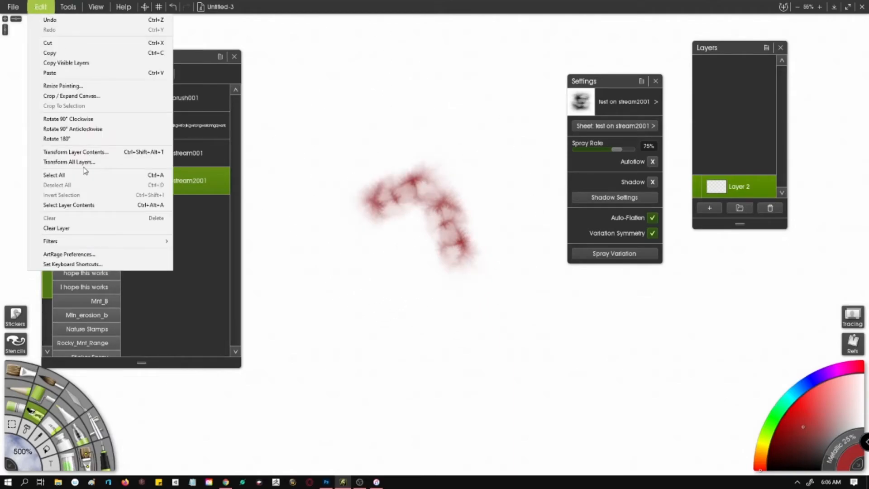
left_click(3, 6)
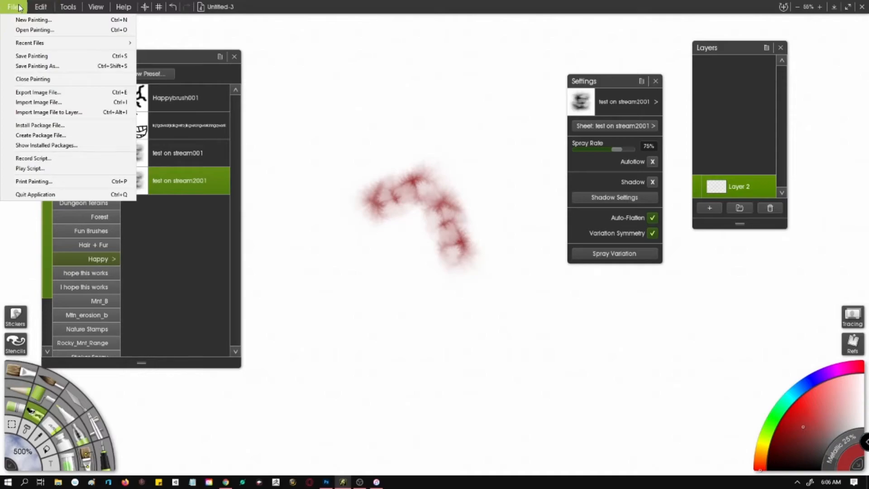
left_click(68, 6)
left_click(54, 7)
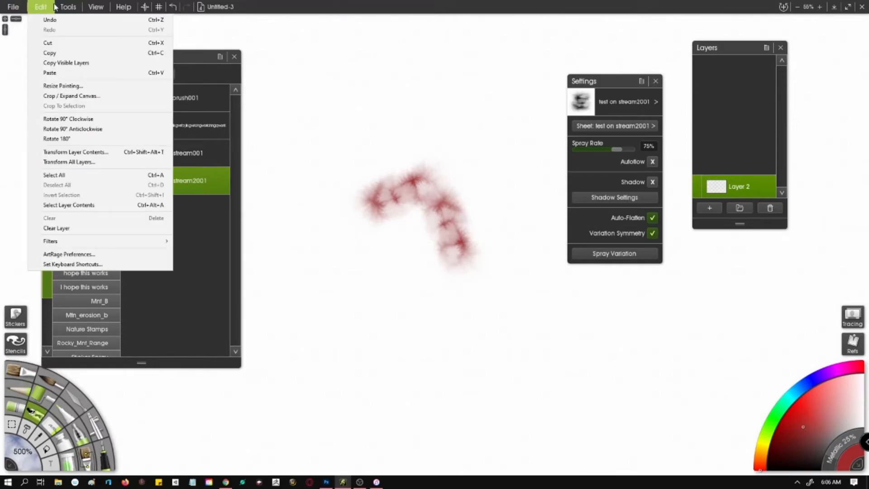
left_click(101, 85)
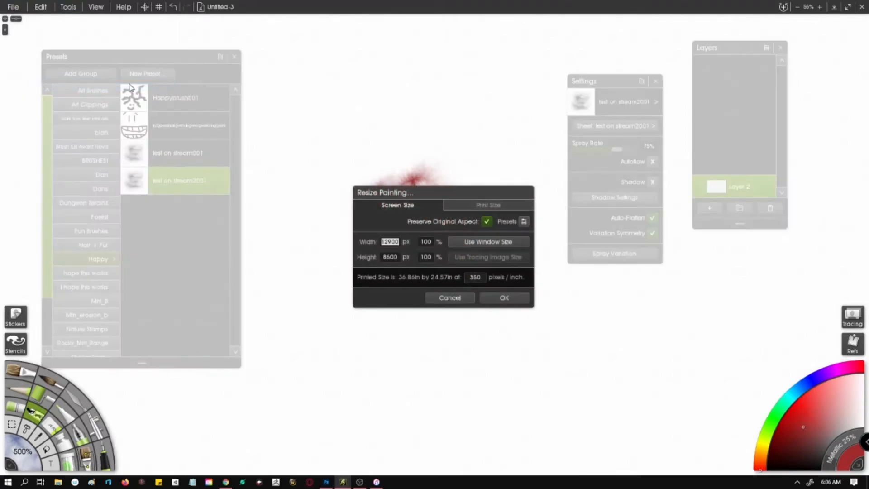
left_click(491, 206)
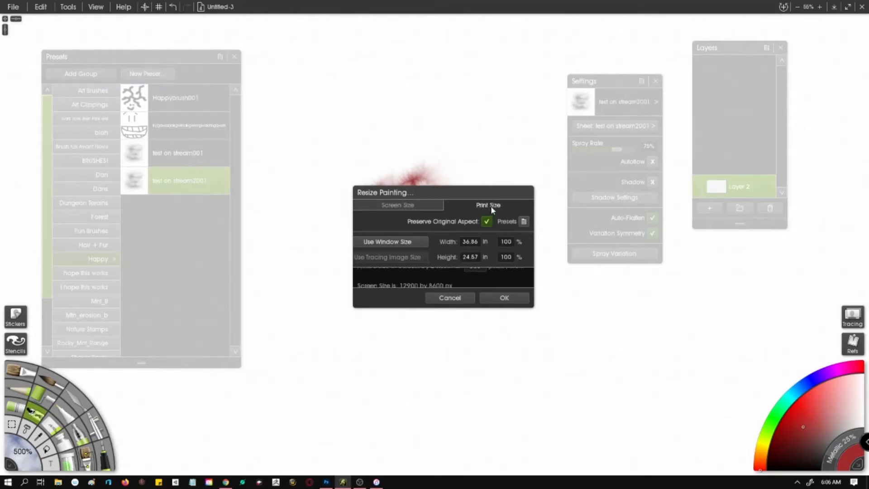
left_click(450, 298)
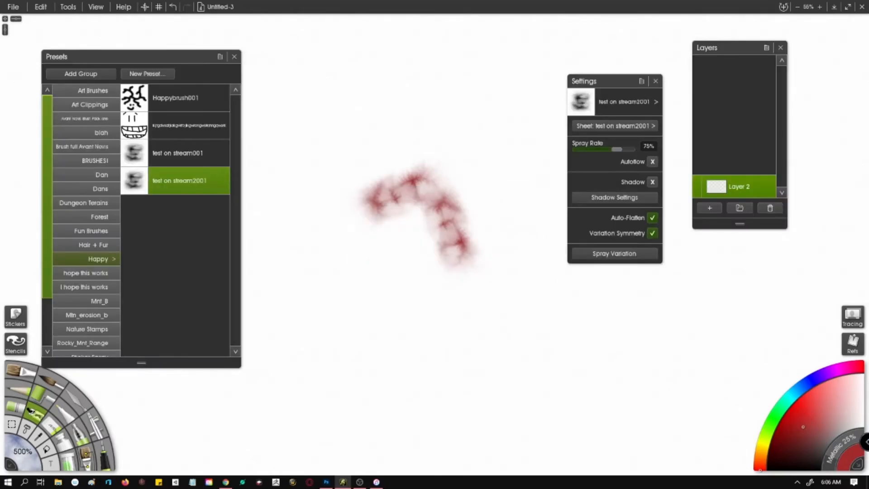
Stamp a cluster of mountains with "test on stream2001" around the existing ones, plus two separate stamps above them.
scroll(456, 178, "down", 10)
scroll(456, 178, "up", 10)
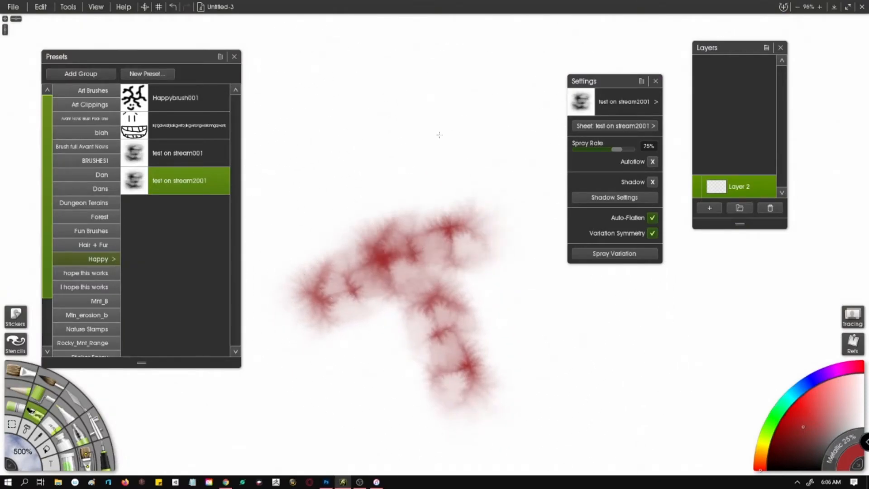
left_click(439, 135)
left_click(353, 81)
left_click(332, 154)
left_click(350, 172)
left_click(397, 204)
scroll(466, 165, "down", 4)
left_click(434, 74)
left_click(443, 109)
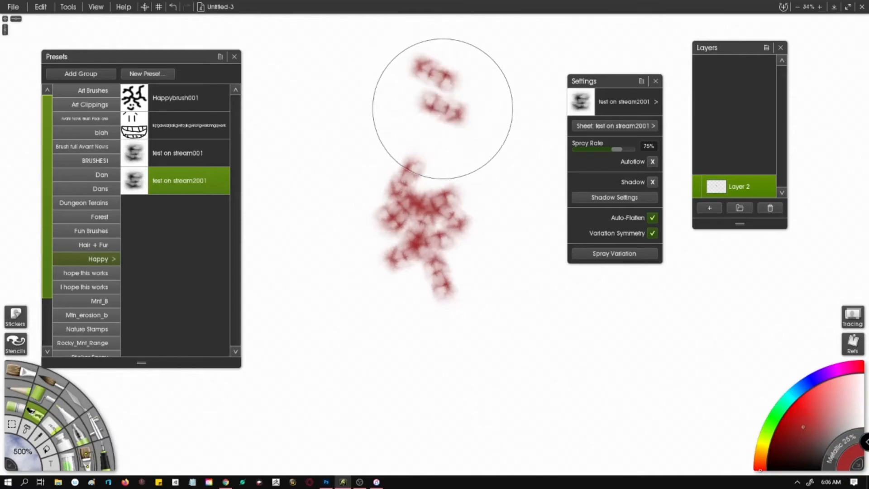
Close the Untitled-3 painting without saving it.
scroll(404, 139, "down", 2)
left_click(208, 5)
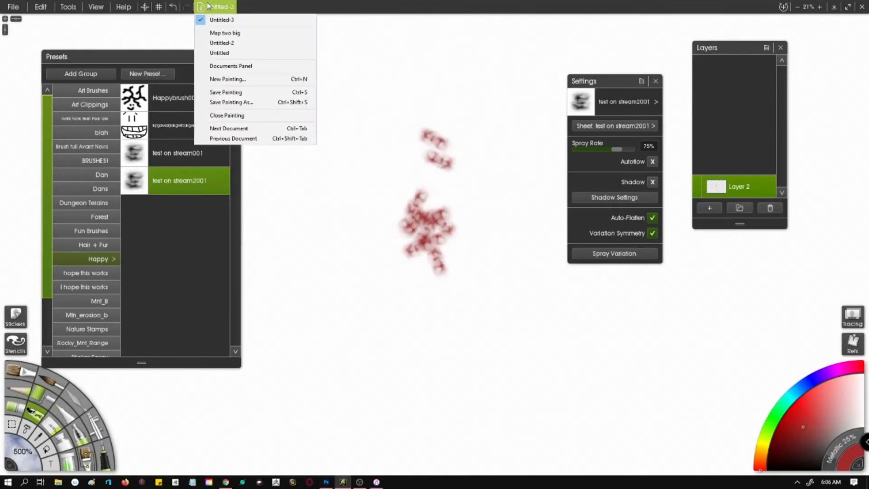
left_click(258, 116)
left_click(455, 277)
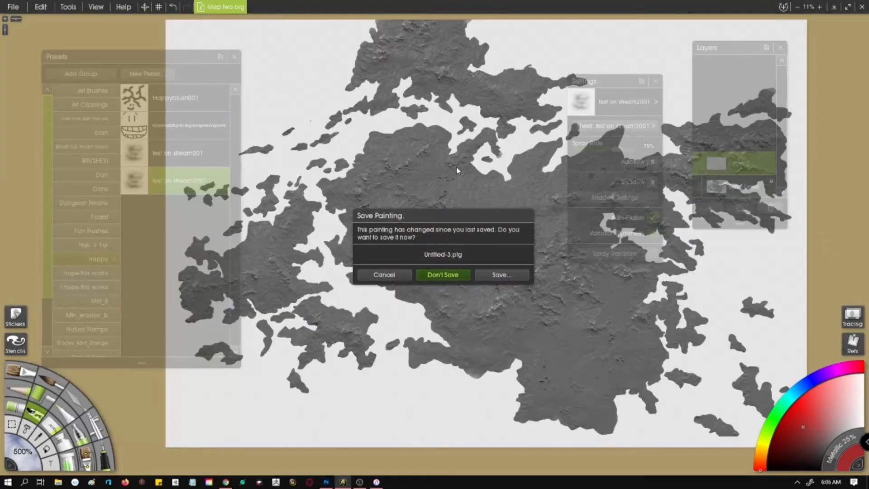
Examine the terrain relief across the Map two big painting, from the main continent to the island near its lower-right corner.
scroll(399, 157, "up", 5)
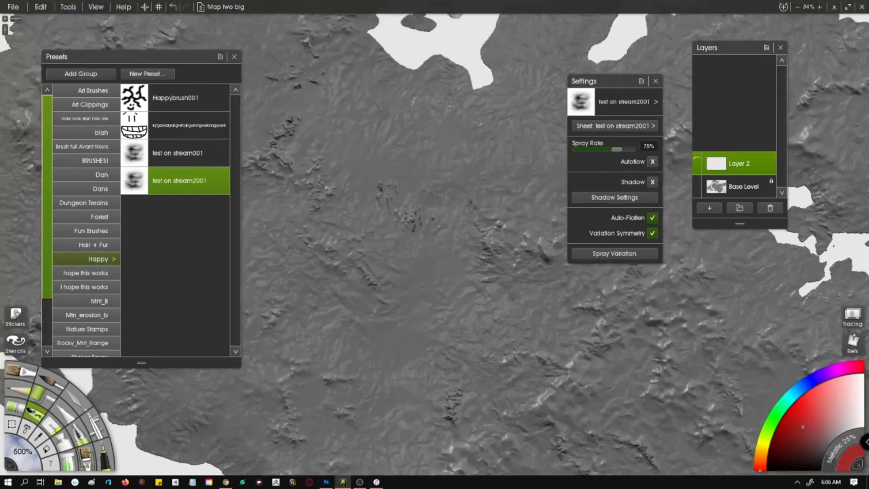
left_click_drag(455, 276, 561, 145)
mouse_move(547, 68)
left_mouse_down()
mouse_move(380, 213)
mouse_move(386, 333)
left_mouse_up()
scroll(445, 267, "up", 1)
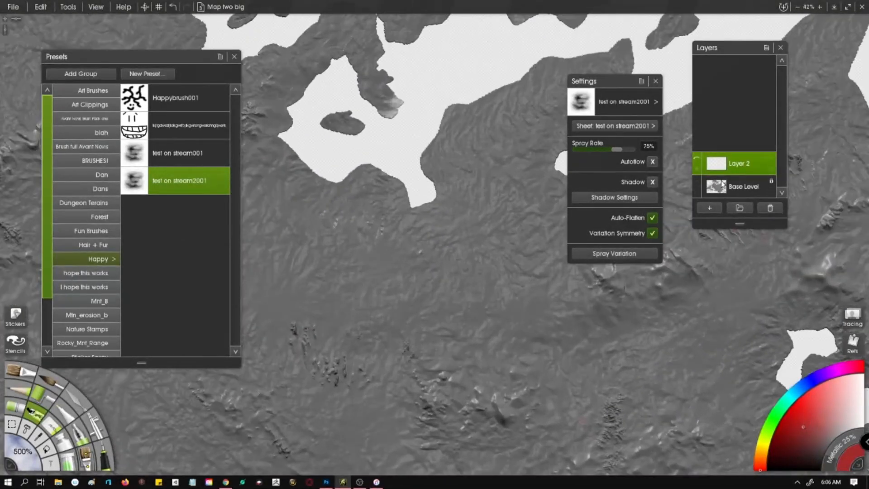
scroll(349, 175, "down", 5)
left_click_drag(407, 203, 437, 411)
scroll(436, 411, "up", 1)
left_click_drag(724, 430, 458, 319)
left_click_drag(534, 295, 479, 193)
scroll(478, 194, "up", 4)
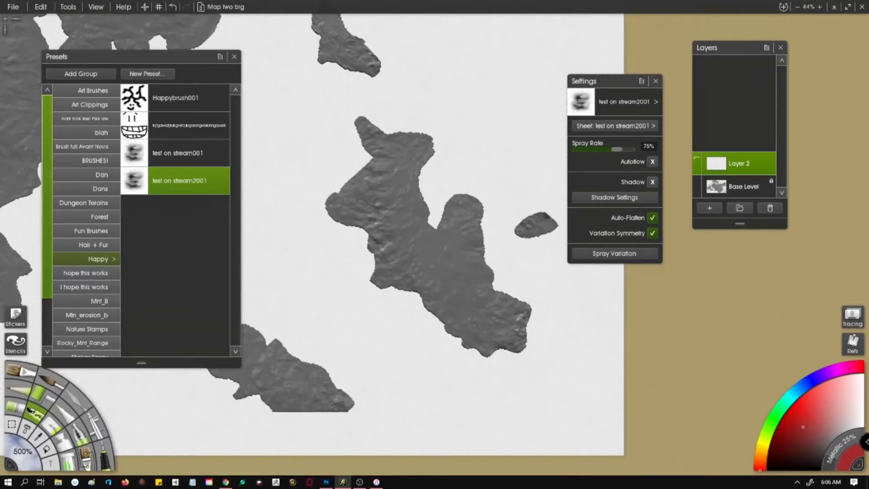
left_click_drag(462, 173, 448, 167)
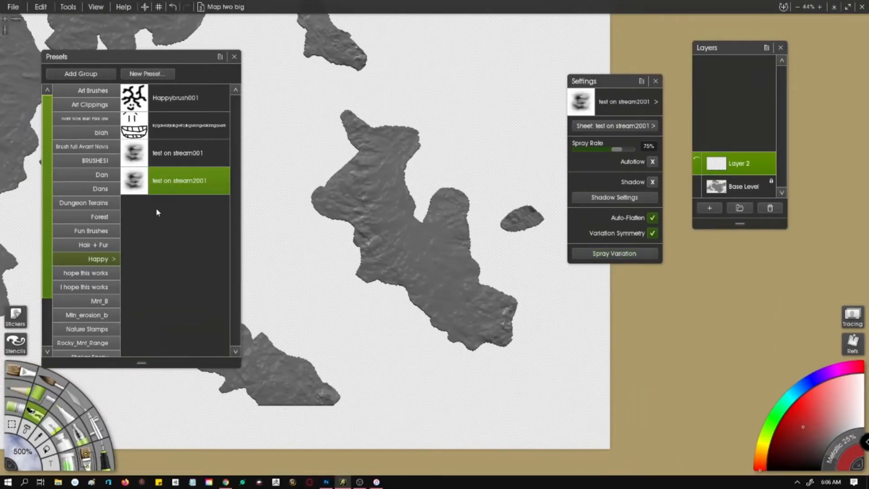
Choose the Mtn_erosion_brushes030 preset from the Mtn_erosion_b group.
left_click(87, 316)
scroll(176, 273, "down", 5)
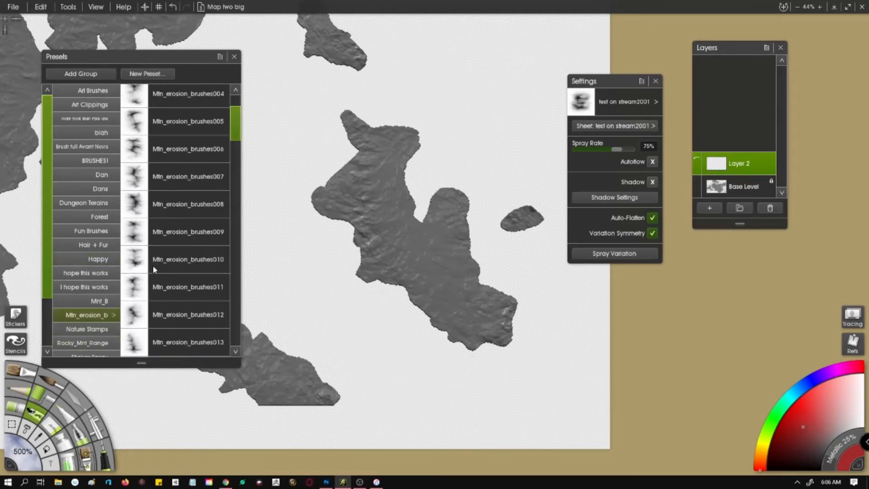
scroll(194, 284, "down", 5)
scroll(207, 281, "down", 4)
scroll(46, 372, "down", 5)
scroll(171, 222, "down", 3)
scroll(188, 236, "down", 2)
left_click(135, 300)
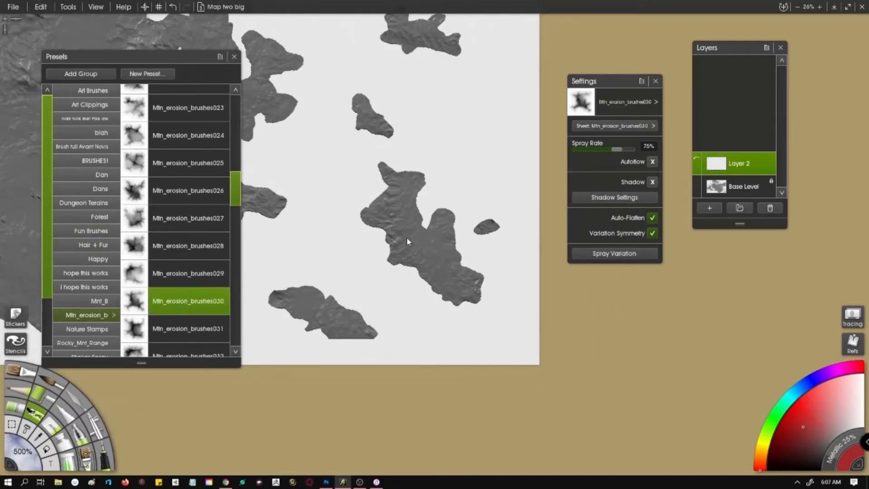
Set the tool size to 150% and add a new layer above Layer 2 for stamping on the island.
left_click(27, 453)
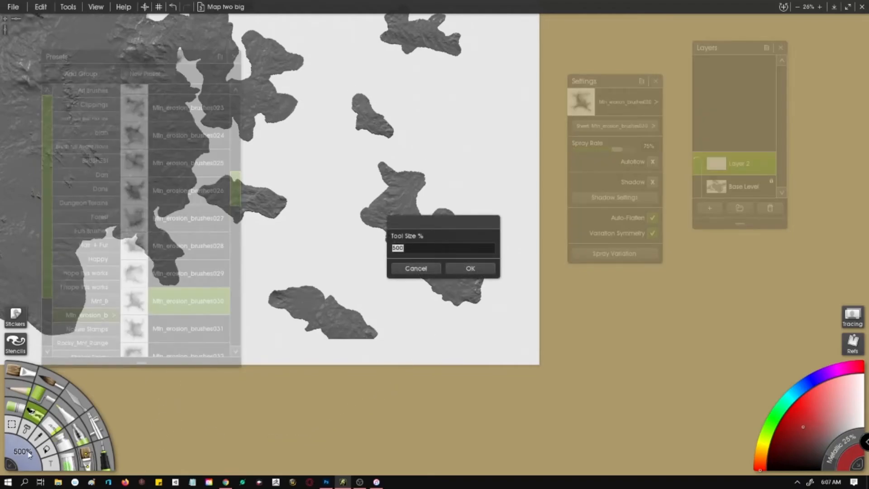
type("150")
key("Return")
scroll(430, 244, "up", 5)
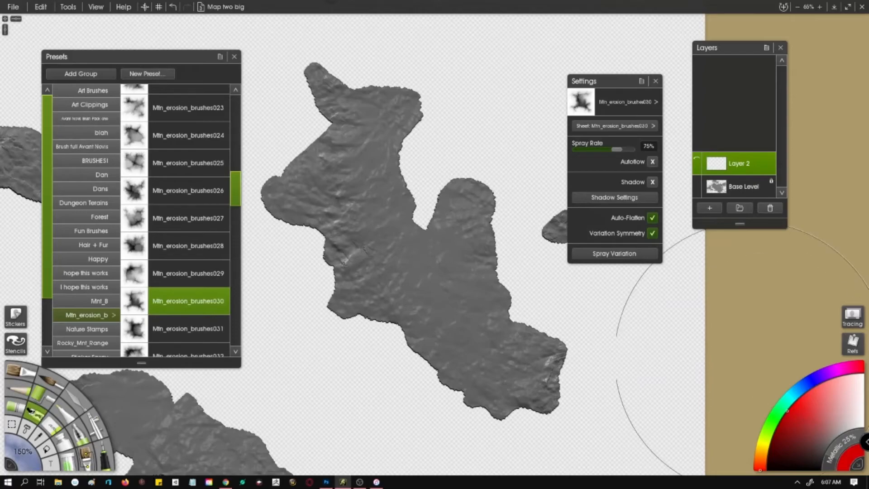
left_click(711, 208)
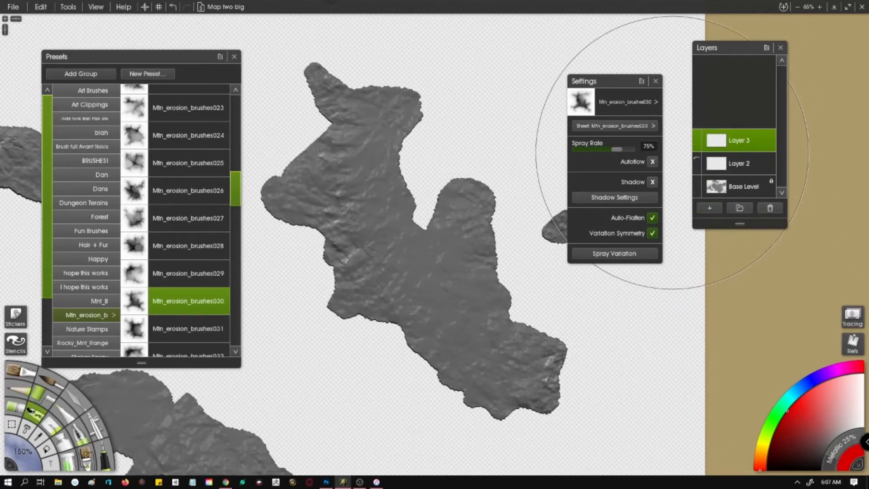
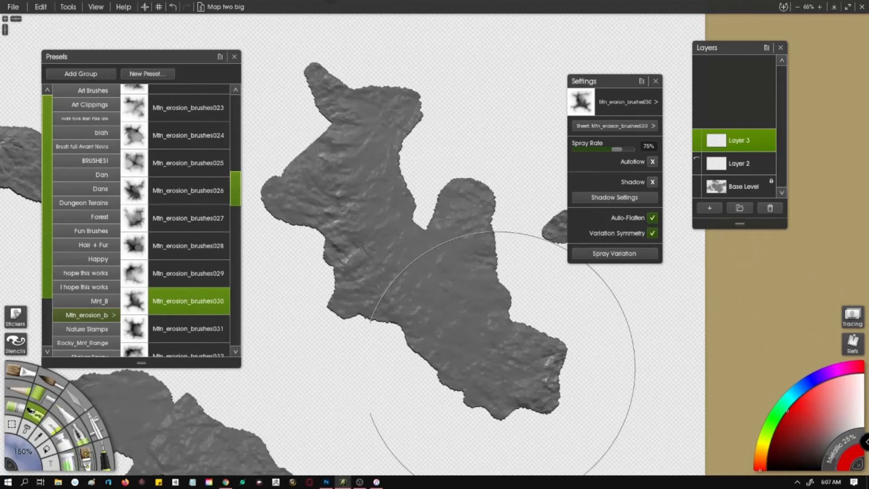
Try stamping the Mtn_erosion_brushes030 mountain at 150% size on the middle of the island.
left_click(466, 316)
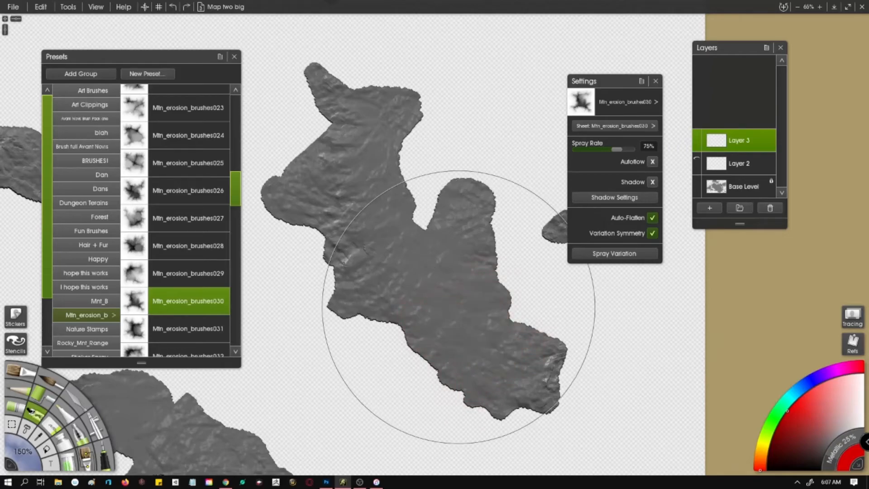
left_click(447, 285)
left_click(423, 285)
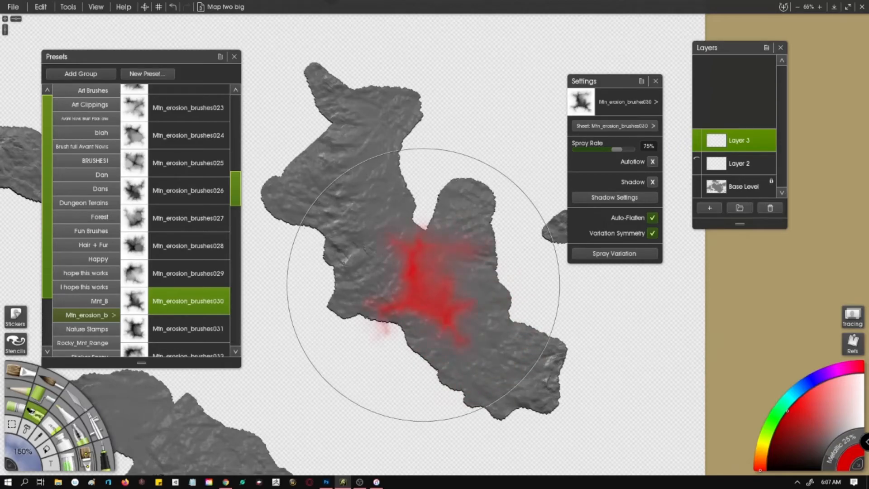
key("ctrl+z")
Set the tool size to 125% and stamp the Mtn_erosion_brushes030 mountain on the middle of the island.
left_click(23, 451)
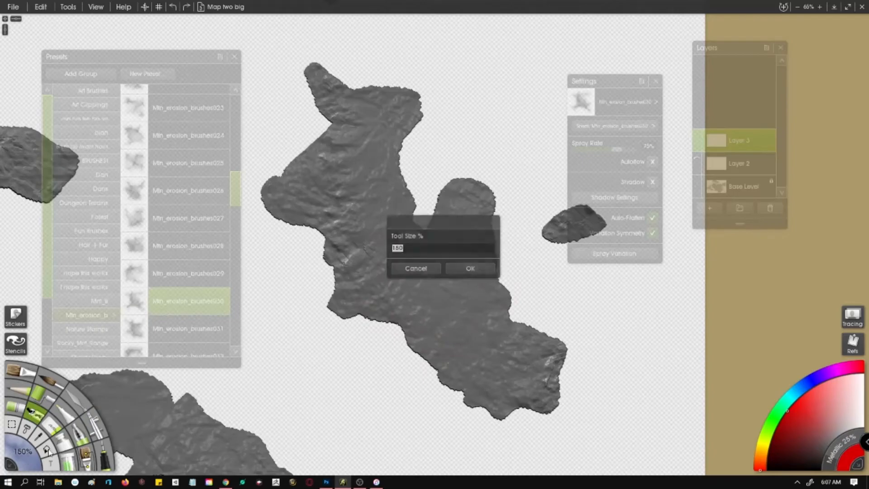
type("125")
key("Return")
left_click(435, 289)
Stamp the Mtn_erosion_brushes034 preset once on the island's upper part, angled along the ridge toward the existing mountain.
scroll(205, 339, "down", 3)
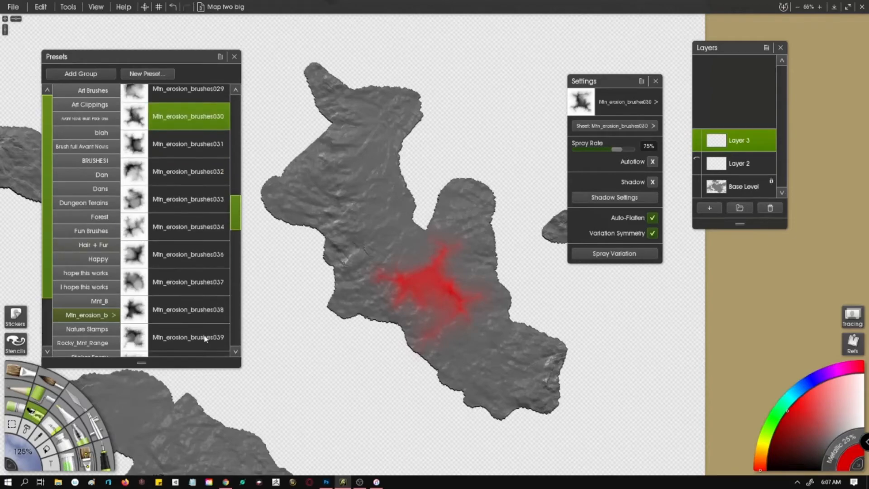
left_click(185, 225)
left_click(358, 203)
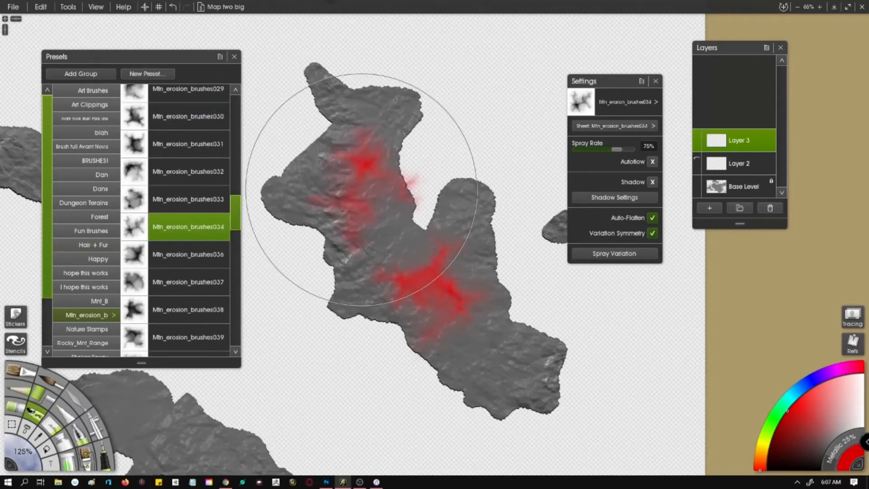
key("ctrl+z")
left_click(352, 204)
key("ctrl+z")
left_click(360, 201)
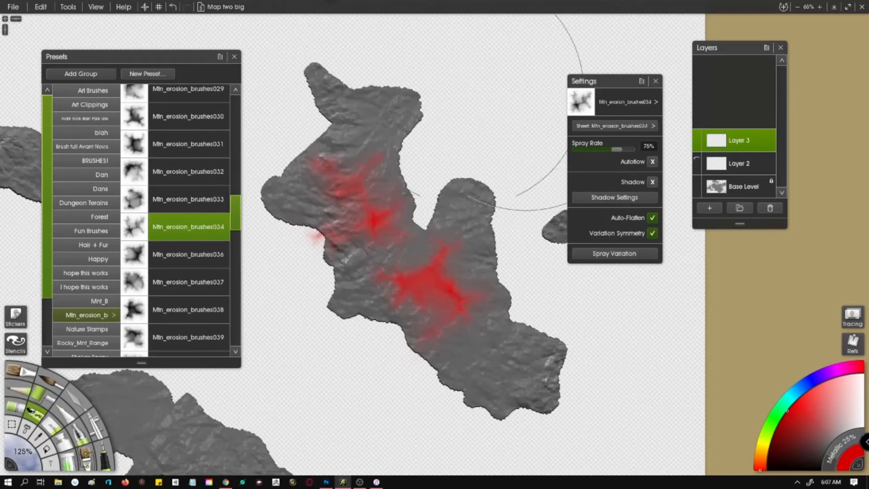
Stamp the Mtn_erosion_brushes044 preset once on the lower end of the large island.
scroll(213, 300, "down", 13)
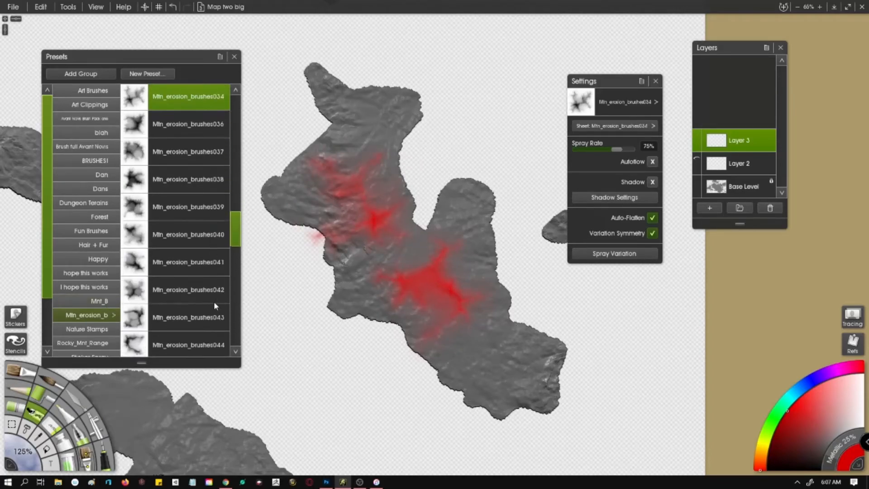
left_click_drag(278, 328, 454, 219)
scroll(349, 252, "down", 2)
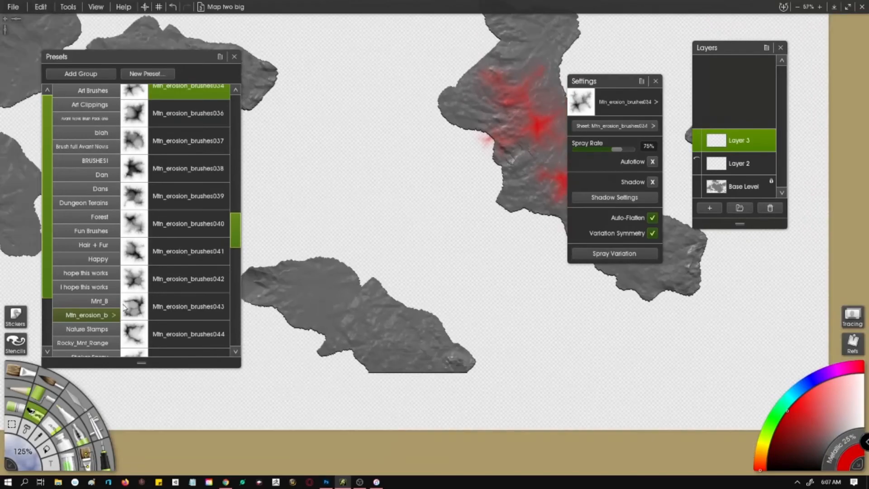
left_click(212, 334)
left_click(314, 294)
key("ctrl+z")
left_click_drag(510, 196, 433, 326)
left_click_drag(585, 317, 537, 353)
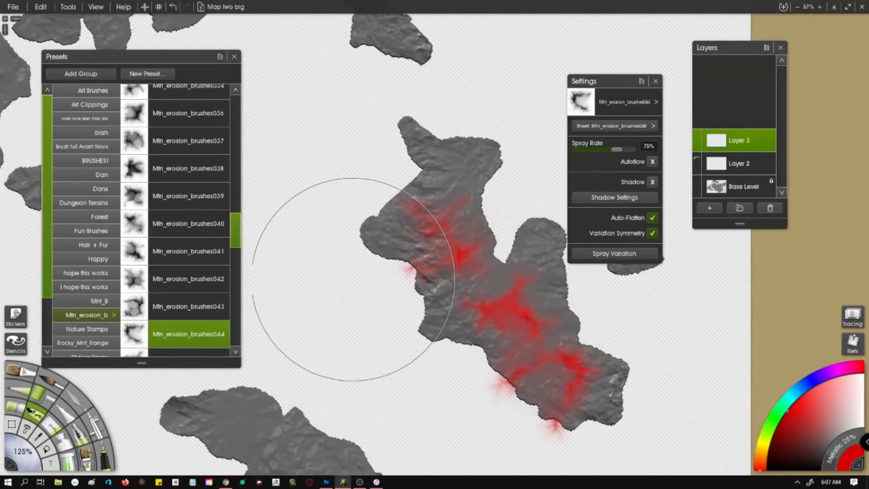
Stamp the ring-shaped Mtn_erosion_brushes055 preset once on the centre of the smaller neighbouring island, retrying until its orientation fits.
left_click(185, 143)
scroll(195, 218, "down", 5)
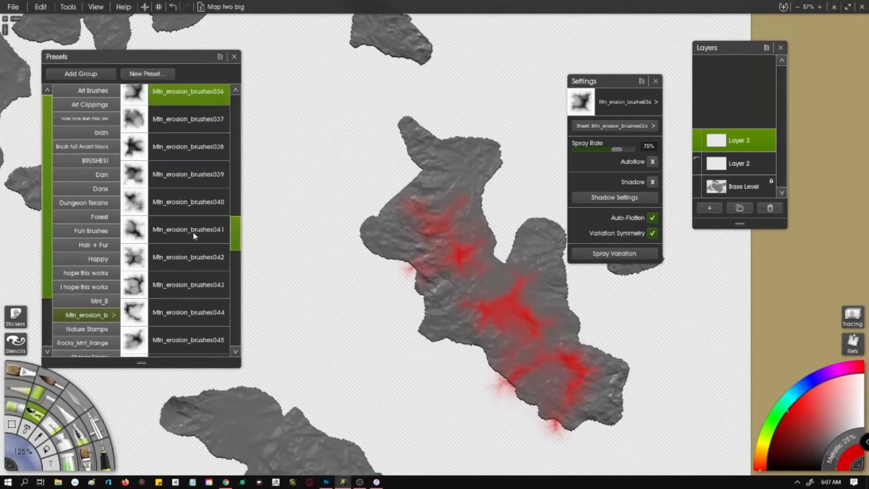
left_click(181, 300)
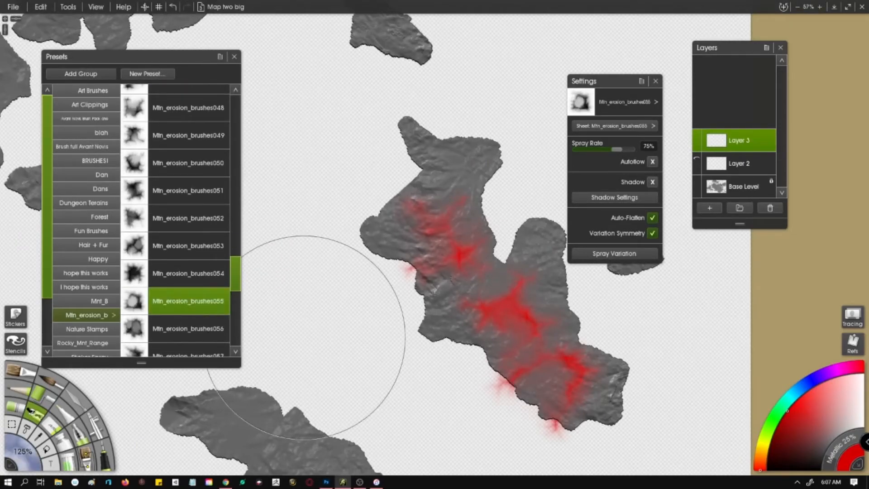
left_click_drag(375, 417, 401, 334)
left_click(307, 374)
left_click(326, 366)
key("ctrl+z")
key("ctrl+z")
left_click(332, 368)
key("ctrl+z")
left_click(319, 366)
key("ctrl+z")
left_click(322, 370)
key("ctrl+z")
left_click(314, 367)
Turn off the transparency lock on the Base Level layer.
left_click_drag(374, 301, 369, 359)
scroll(425, 330, "down", 4)
left_click_drag(428, 289, 418, 262)
scroll(415, 235, "up", 2)
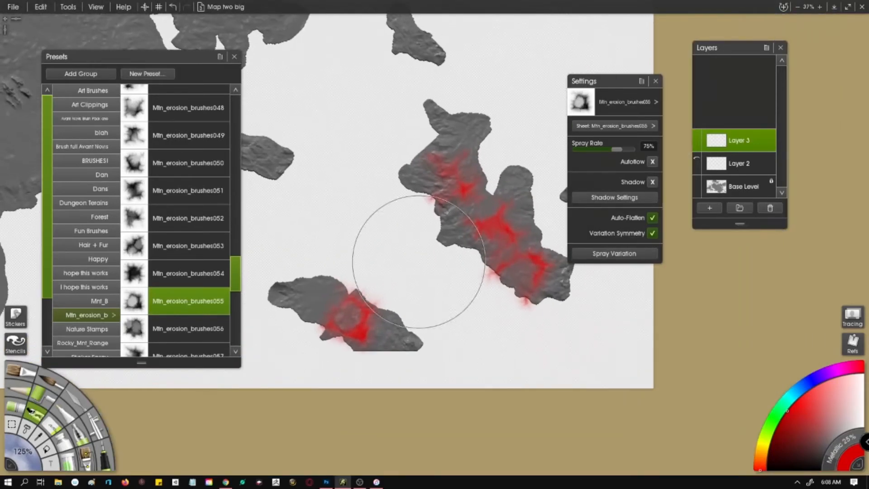
left_click(771, 138)
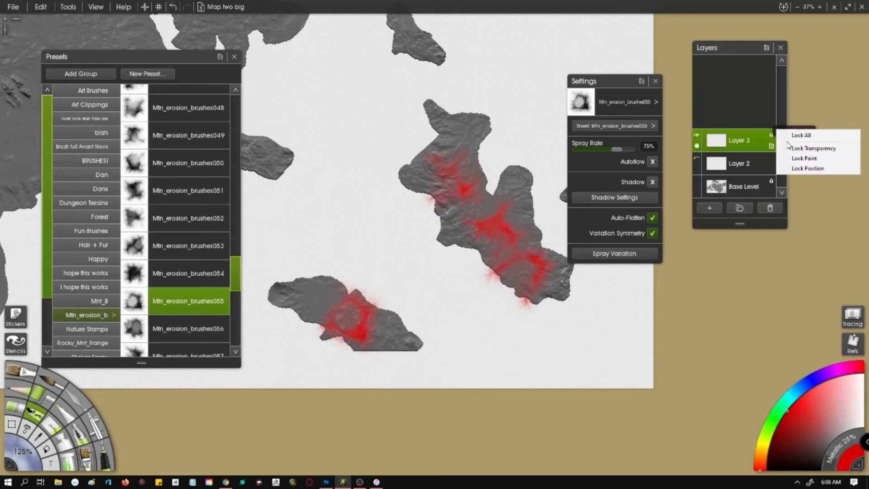
left_click(752, 186)
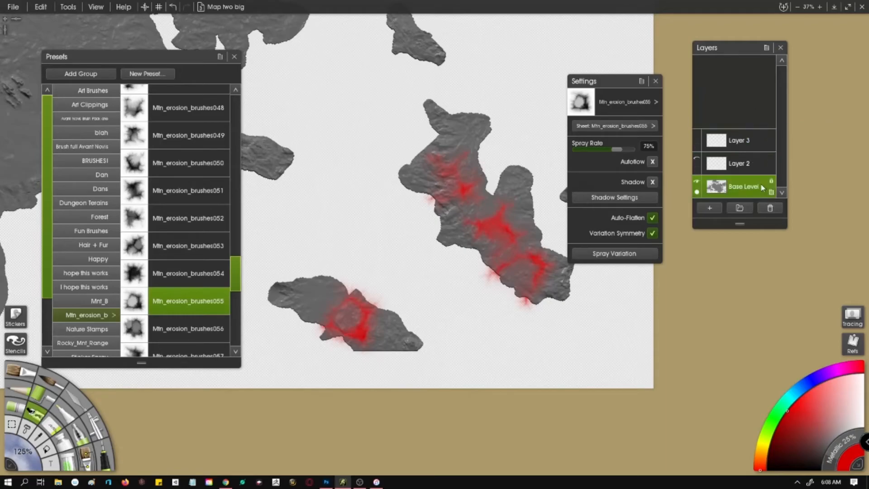
left_click(773, 183)
left_click(808, 194)
Select the empty area around the landmasses from Base Level and clear Layer 3's red overspill inside that selection.
left_click(10, 425)
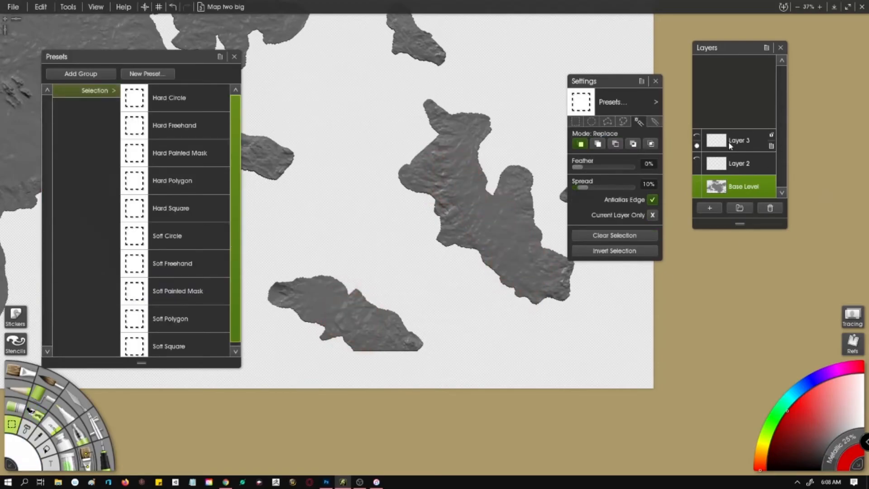
left_click(742, 143)
left_click(732, 192)
left_click(565, 333)
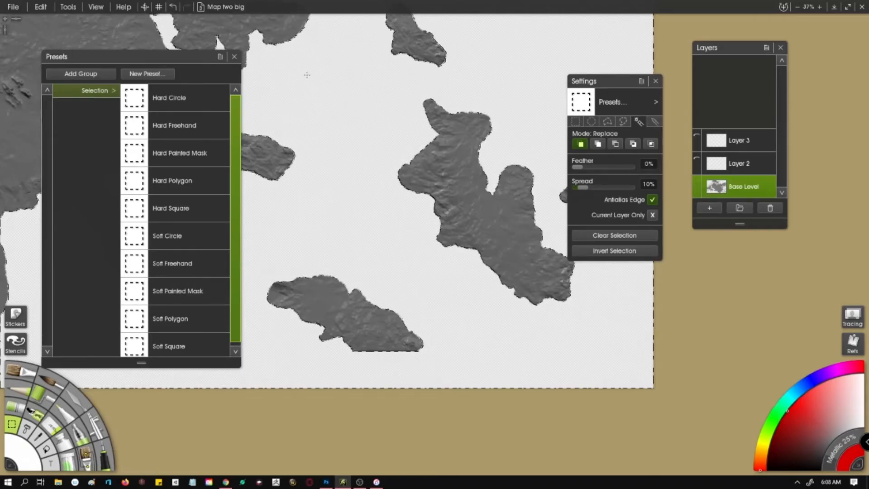
left_click(730, 140)
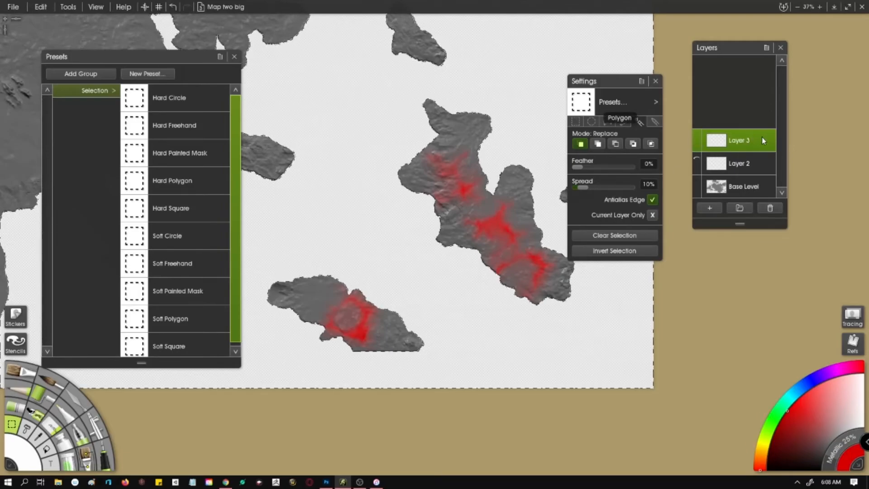
key("ctrl+d")
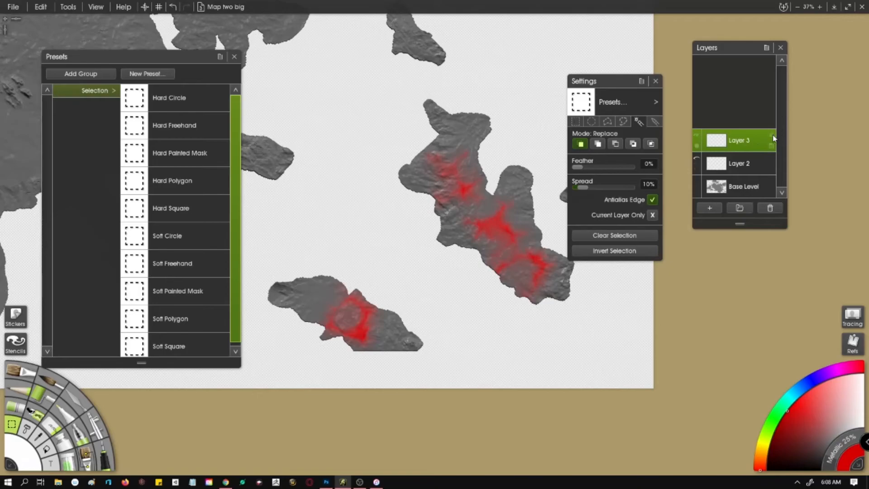
Lock the transparency of Layer 3.
left_click(772, 136)
left_click(759, 127)
scroll(579, 176, "up", 3)
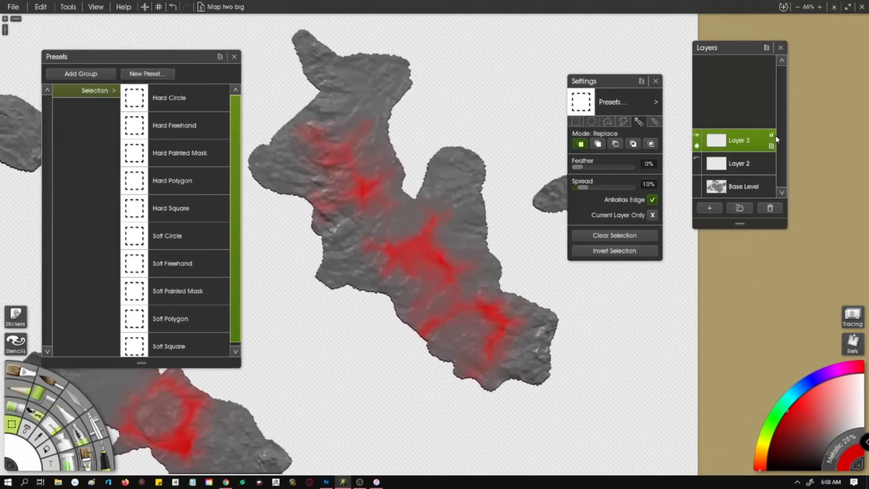
left_click(771, 135)
left_click(797, 146)
Set the bump blend mode of Layer 3 to Add.
scroll(452, 235, "down", 2)
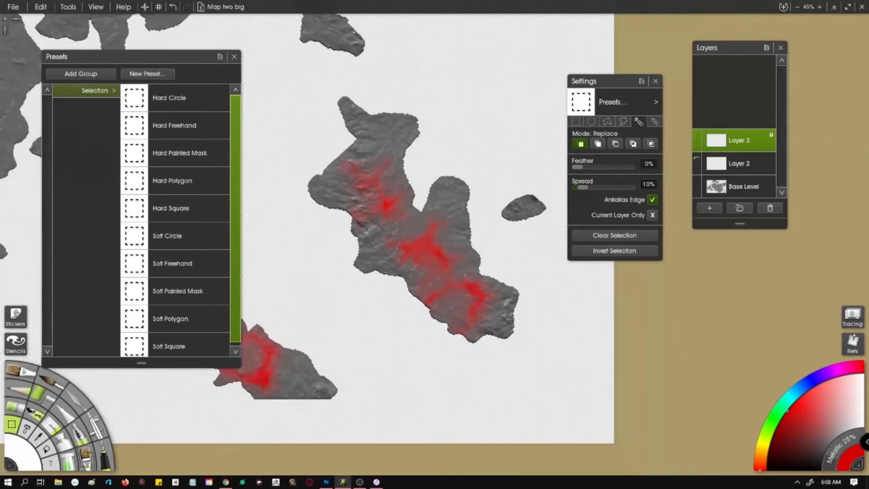
scroll(398, 248, "down", 3)
left_click_drag(399, 247, 453, 244)
scroll(452, 255, "up", 4)
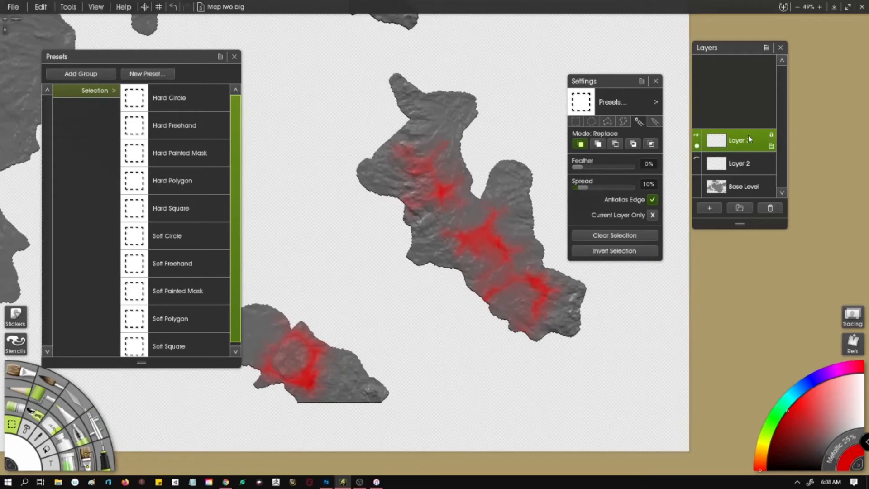
right_click(773, 146)
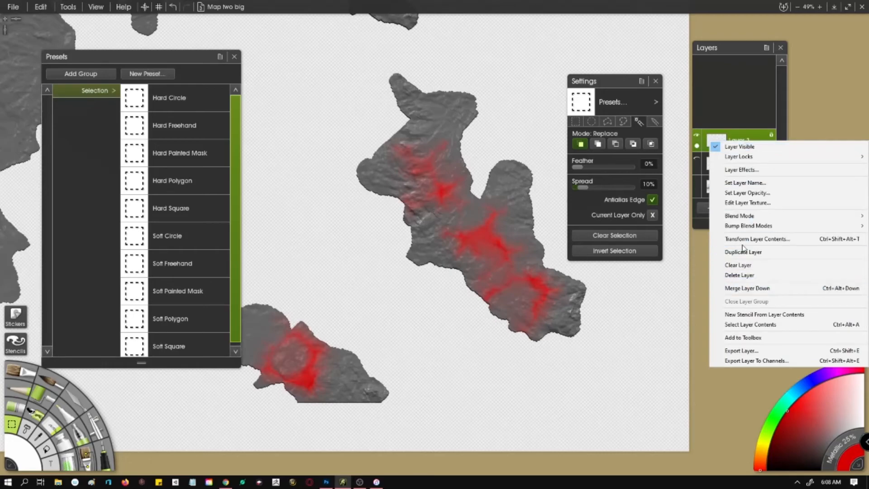
mouse_move(748, 229)
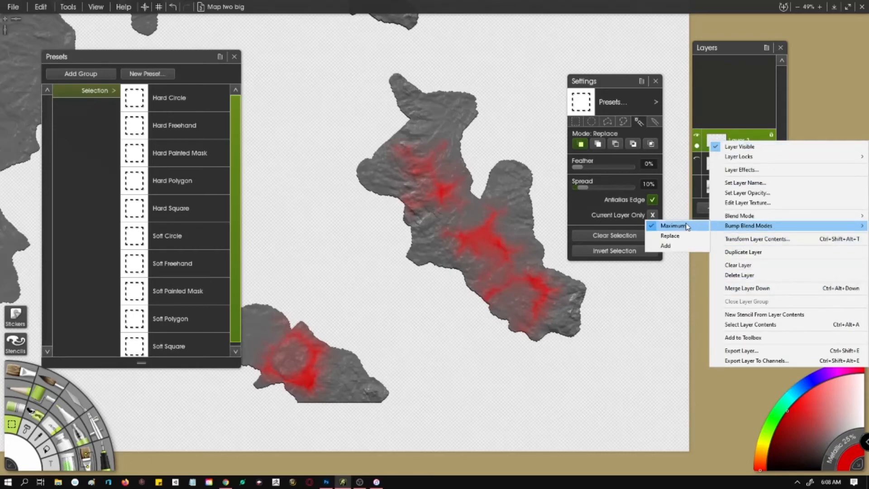
left_click(739, 47)
right_click(744, 135)
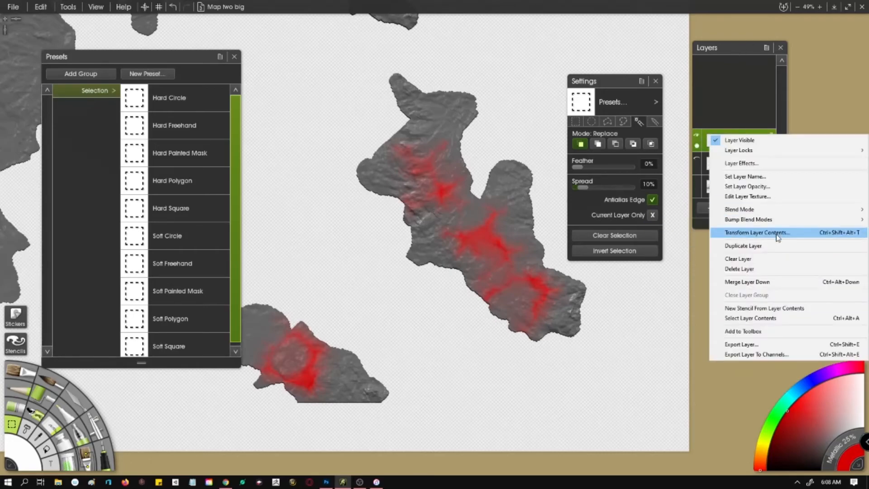
mouse_move(749, 220)
left_click(666, 239)
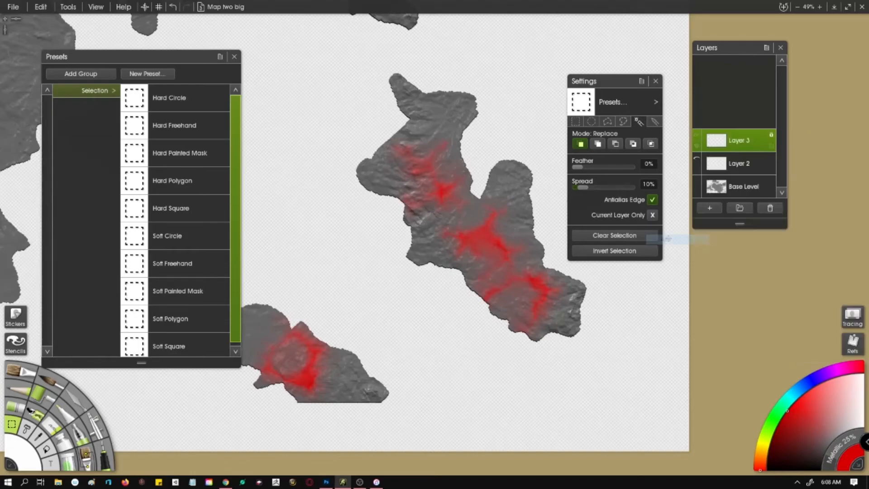
Choose a muted golden-brown paint colour for the mountains.
left_click(762, 449)
mouse_move(803, 418)
left_mouse_down()
mouse_move(793, 446)
mouse_move(826, 430)
left_mouse_up()
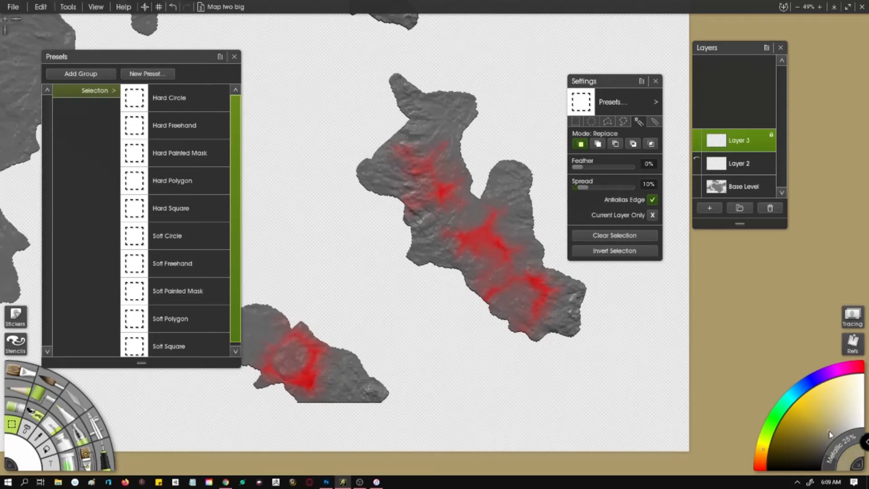
left_click(764, 447)
left_click_drag(823, 426, 817, 433)
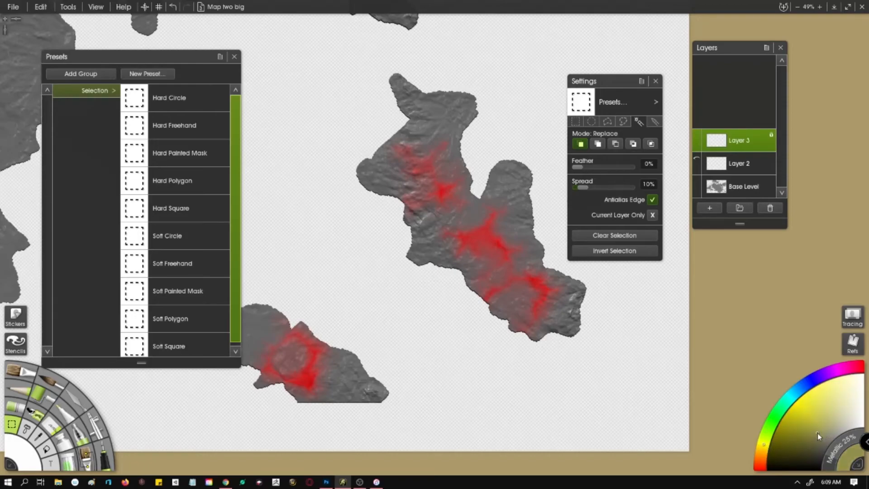
left_click(816, 433)
left_click(763, 451)
left_click_drag(816, 427, 819, 432)
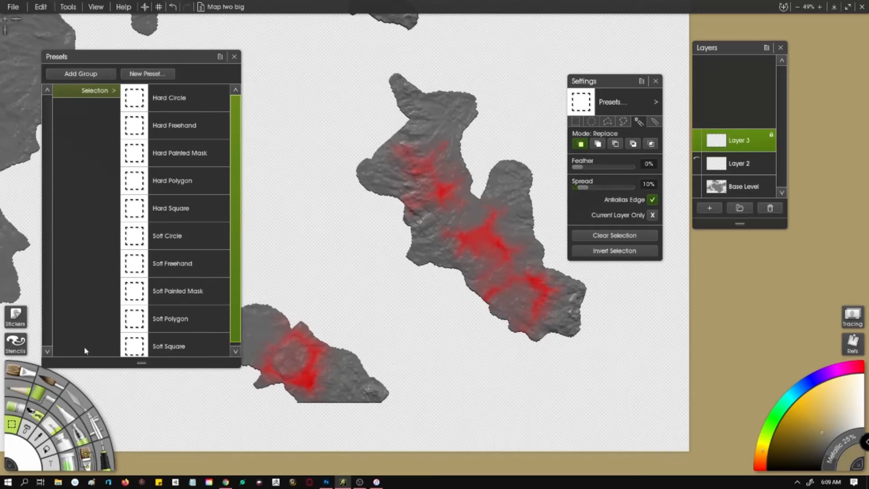
Paint over the red mountain stamps on both islands with the Glitter tool to give them rough brown relief.
left_click(69, 461)
mouse_move(522, 279)
left_mouse_down()
mouse_move(459, 211)
mouse_move(431, 163)
mouse_move(538, 317)
left_mouse_up()
mouse_move(304, 337)
left_mouse_down()
mouse_move(272, 366)
mouse_move(308, 385)
mouse_move(272, 373)
mouse_move(294, 339)
mouse_move(325, 358)
left_mouse_up()
mouse_move(461, 236)
left_mouse_down()
mouse_move(484, 245)
mouse_move(544, 310)
mouse_move(439, 197)
mouse_move(430, 145)
mouse_move(446, 208)
mouse_move(491, 249)
mouse_move(512, 298)
mouse_move(572, 285)
mouse_move(539, 324)
left_mouse_up()
key("ctrl+z")
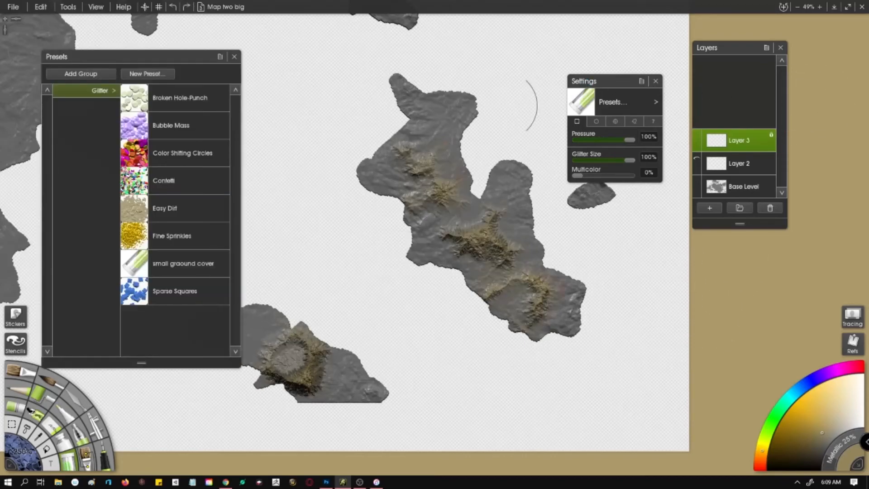
key("ctrl+z")
key("ctrl+z")
mouse_move(291, 327)
left_mouse_down()
mouse_move(338, 334)
mouse_move(312, 347)
left_mouse_up()
mouse_move(475, 148)
left_mouse_down()
mouse_move(353, 206)
mouse_move(509, 226)
mouse_move(569, 300)
left_mouse_up()
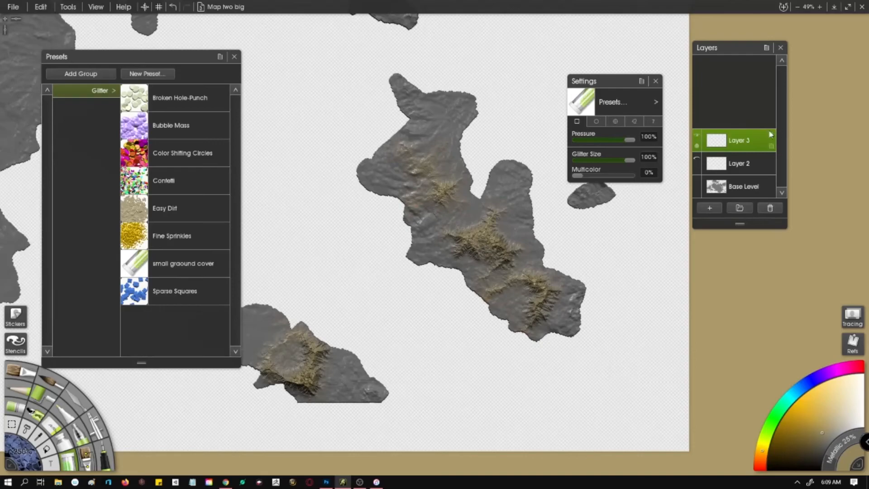
Choose the Palette Knife with the Instant Blur preset and lower its pressure to 14% and softness to 21%.
left_click(89, 407)
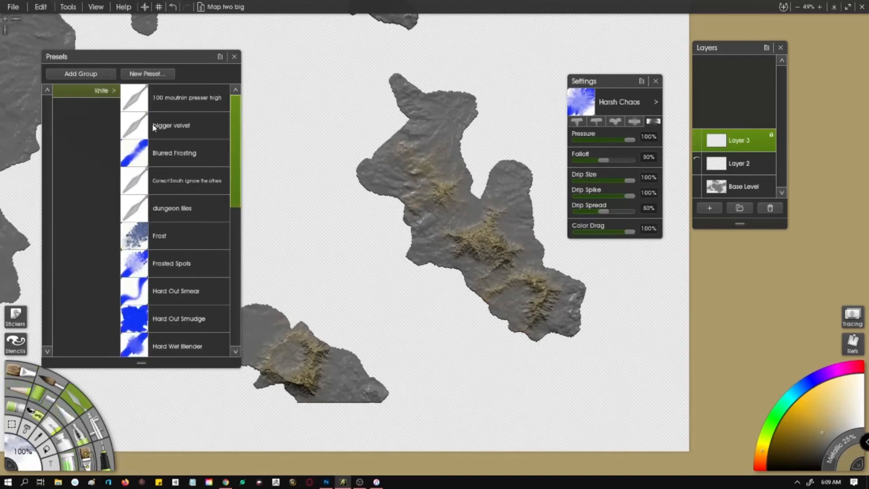
scroll(197, 187, "down", 3)
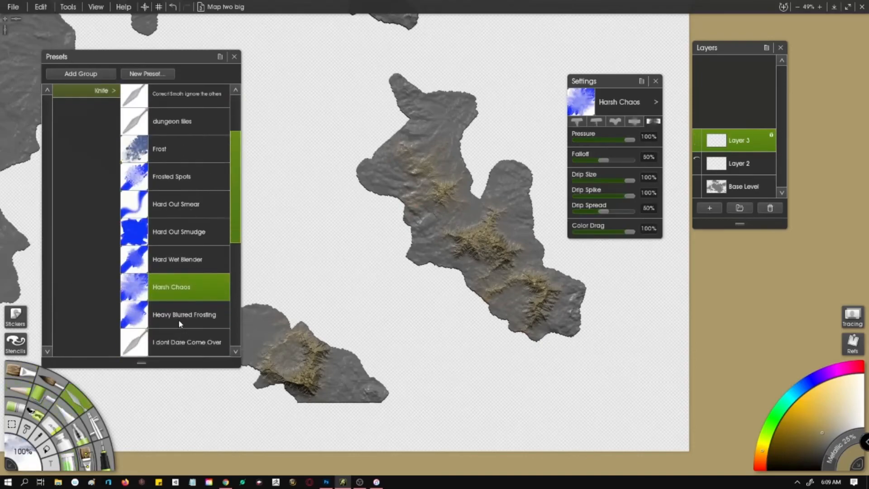
scroll(169, 190, "up", 3)
scroll(167, 156, "down", 10)
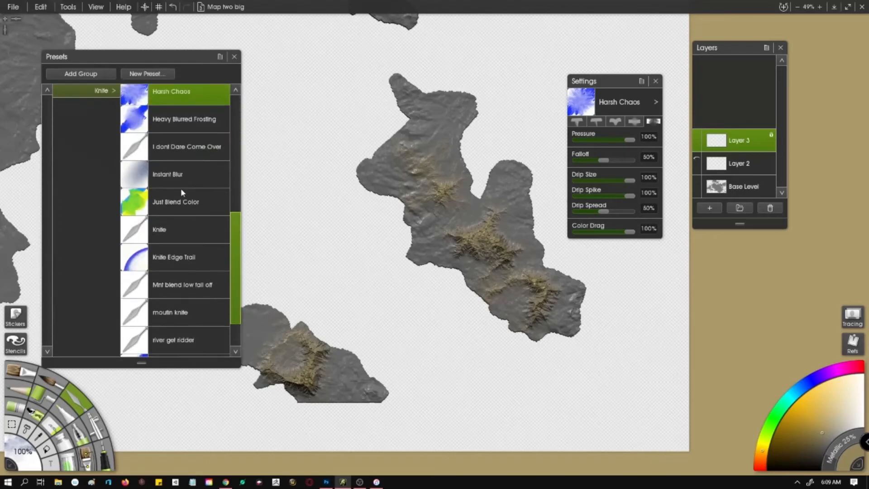
left_click(184, 171)
left_click_drag(204, 58, 140, 39)
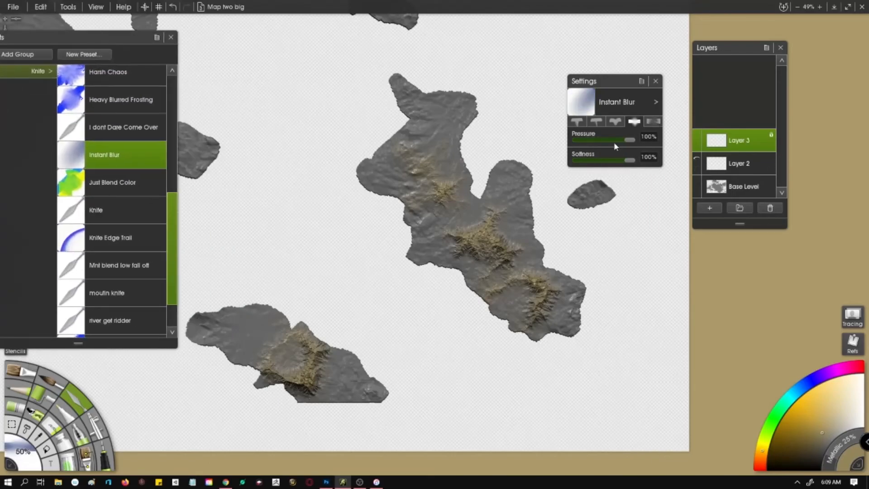
left_click_drag(614, 142, 590, 137)
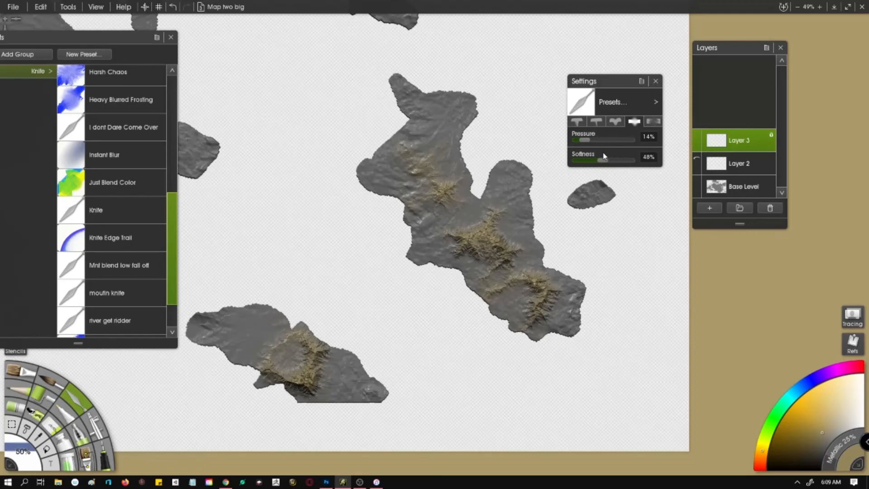
left_click_drag(588, 157, 589, 158)
Set the knife size to 200% and blend the rough golden-brown mountains on both islands into smooth ridges.
scroll(470, 208, "up", 4)
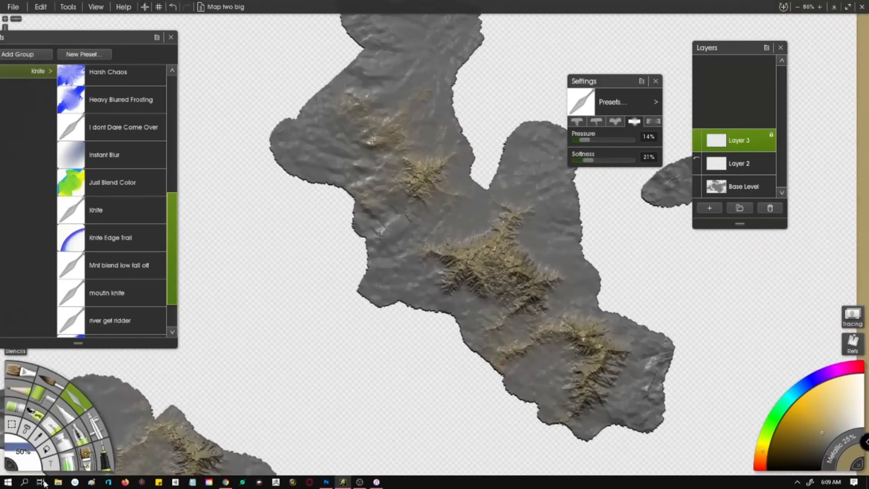
left_click(9, 454)
type("200")
key("Return")
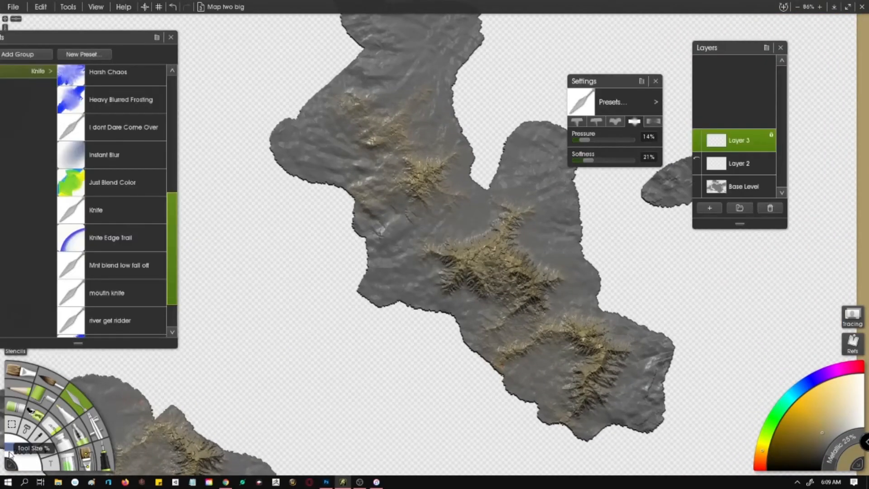
mouse_move(575, 327)
left_mouse_down()
mouse_move(609, 354)
mouse_move(584, 389)
left_mouse_up()
mouse_move(363, 397)
left_mouse_down()
mouse_move(518, 279)
mouse_move(382, 395)
left_mouse_up()
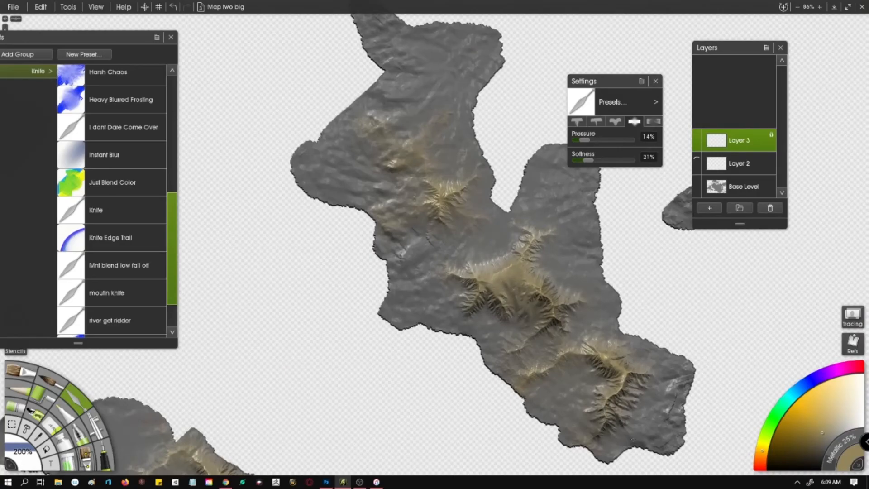
scroll(670, 344, "up", 2)
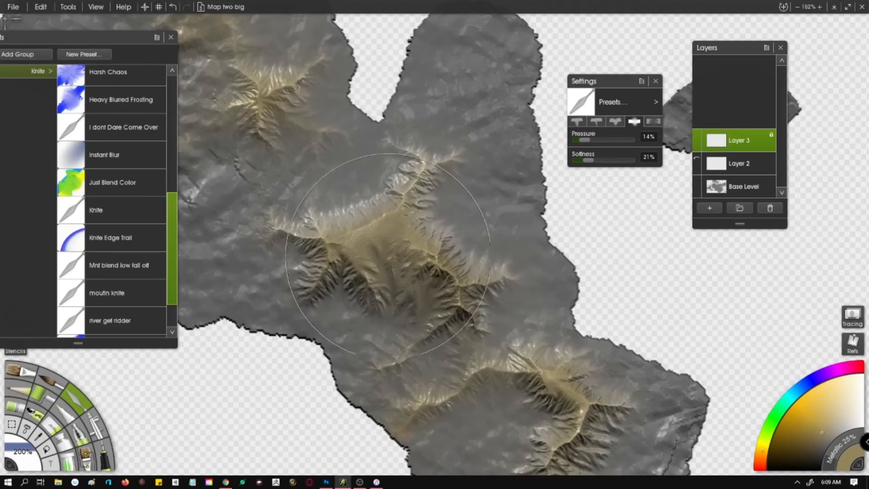
scroll(562, 213, "down", 2)
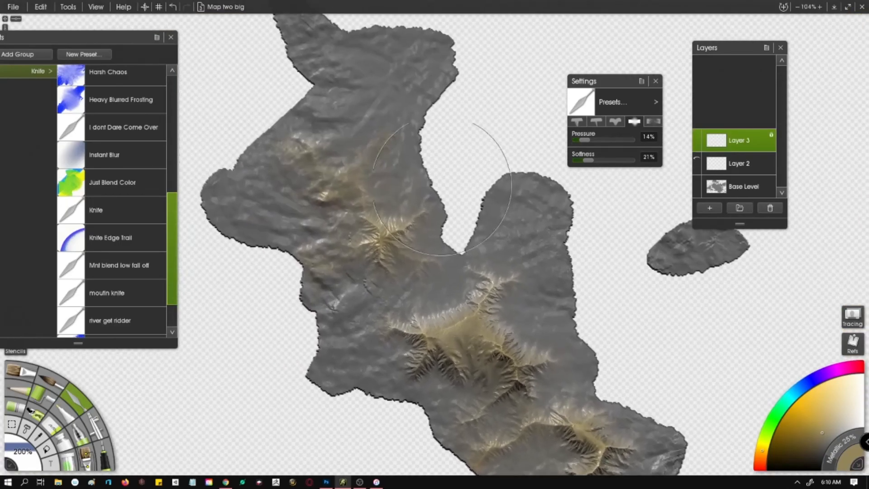
scroll(515, 165, "down", 3)
Switch to the Airbrush, test strokes over the mountainous islands and undo them.
key("a")
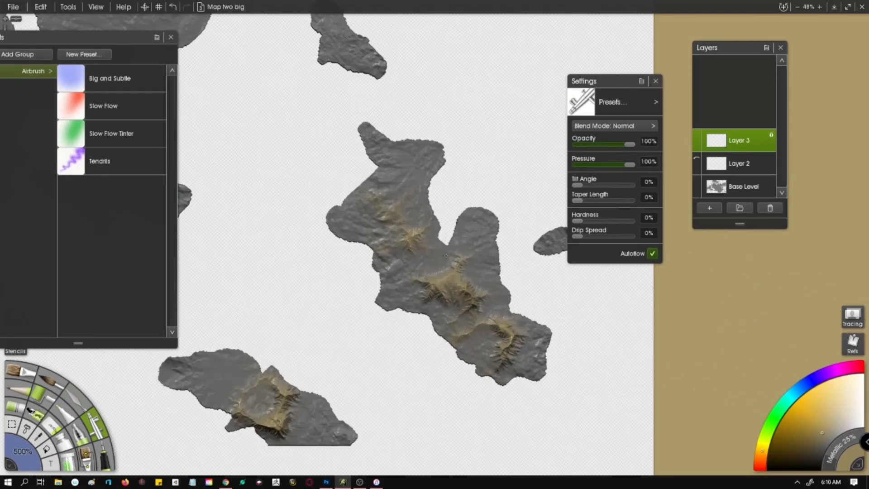
mouse_move(529, 310)
left_mouse_down()
mouse_move(271, 409)
mouse_move(247, 400)
mouse_move(331, 378)
mouse_move(480, 267)
left_mouse_up()
key("ctrl+z")
left_click_drag(340, 398, 488, 284)
key("ctrl+z")
Airbrush the golden-brown colour at 500% size over the smaller island's mountain ring to soften its relief.
scroll(468, 299, "up", 5)
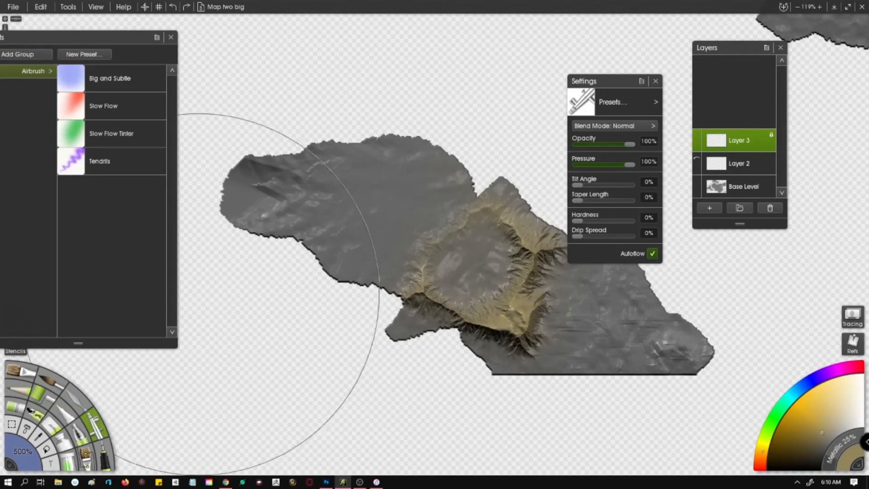
left_click_drag(517, 246, 503, 234)
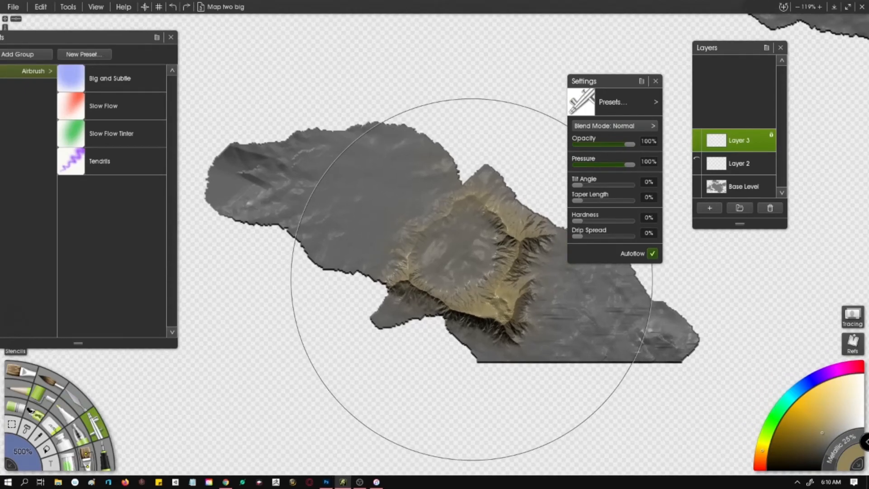
mouse_move(471, 281)
left_mouse_down()
mouse_move(476, 246)
mouse_move(495, 281)
left_mouse_up()
left_click_drag(477, 235, 487, 262)
left_click_drag(487, 262, 579, 339)
left_click_drag(493, 233, 466, 231)
left_click_drag(412, 195, 466, 240)
left_click_drag(466, 240, 519, 339)
left_click_drag(554, 308, 448, 362)
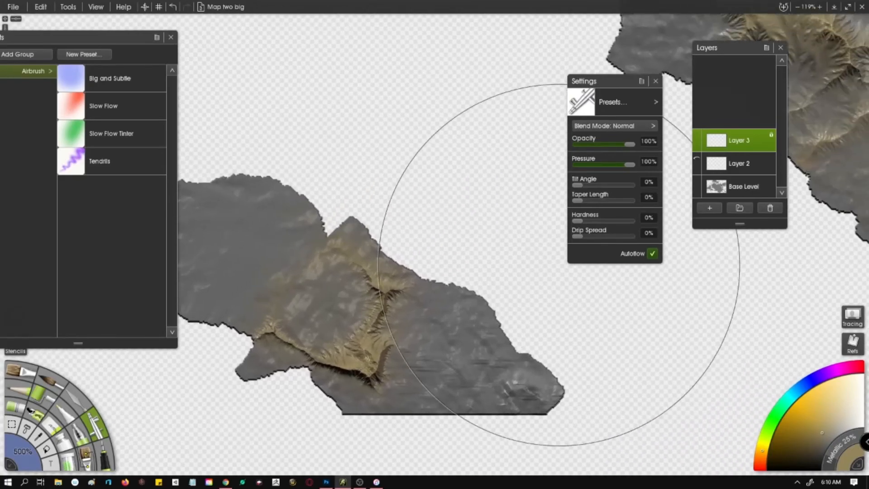
Airbrush the mountain ranges on the larger island with the same golden-brown colour.
left_click_drag(559, 269, 211, 422)
left_click_drag(441, 211, 398, 298)
left_click_drag(442, 223, 551, 345)
left_click_drag(469, 380, 320, 135)
left_click_drag(395, 187, 502, 192)
scroll(454, 238, "down", 5)
left_click_drag(360, 310, 438, 305)
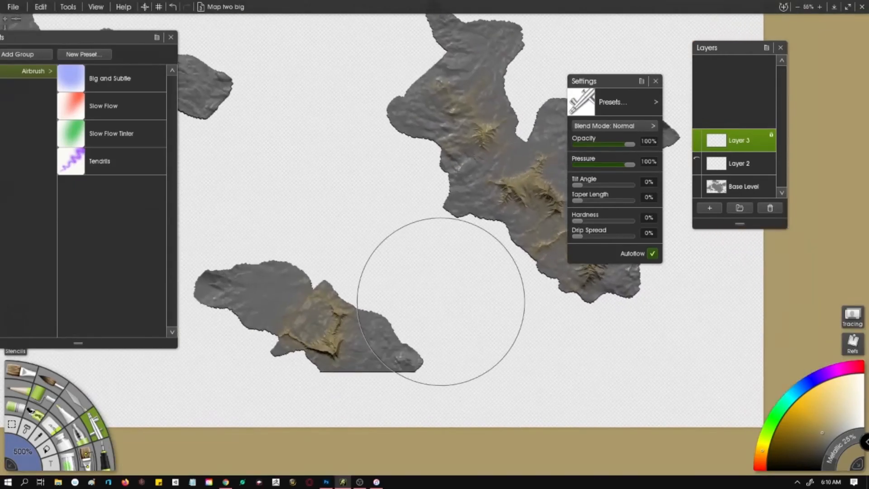
scroll(456, 272, "up", 2)
left_click_drag(458, 273, 257, 350)
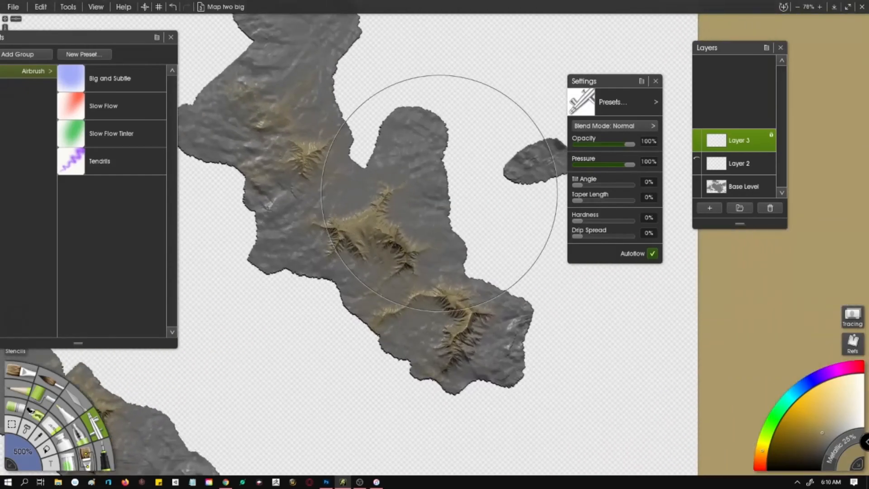
Look over the wider map and switch to Photoshop to view the sheet of mountain brushes in Untitled-1.
scroll(487, 166, "down", 8)
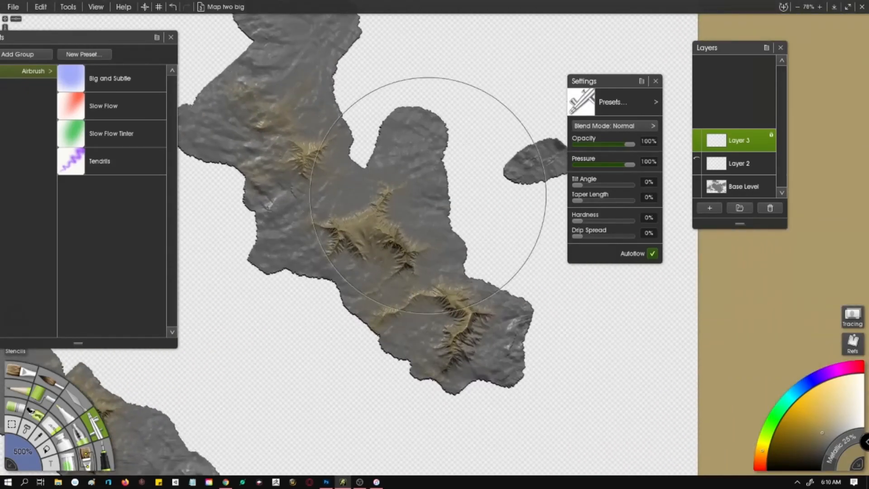
scroll(494, 270, "up", 5)
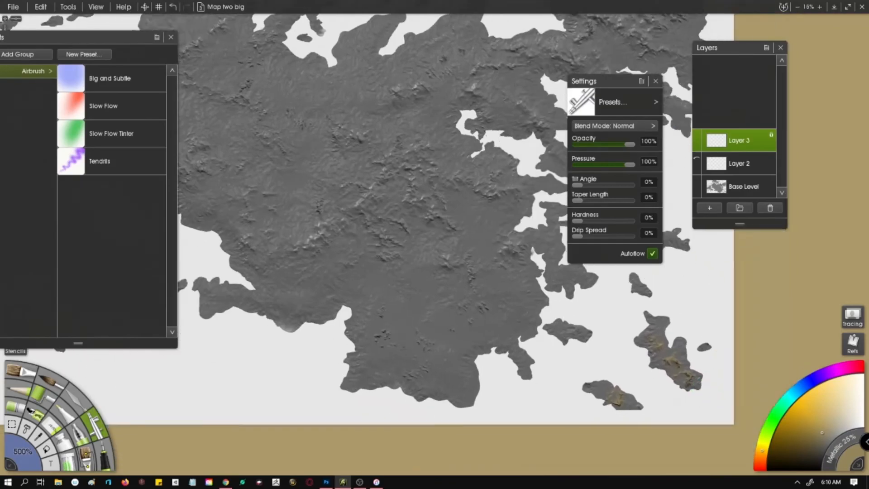
scroll(494, 269, "down", 6)
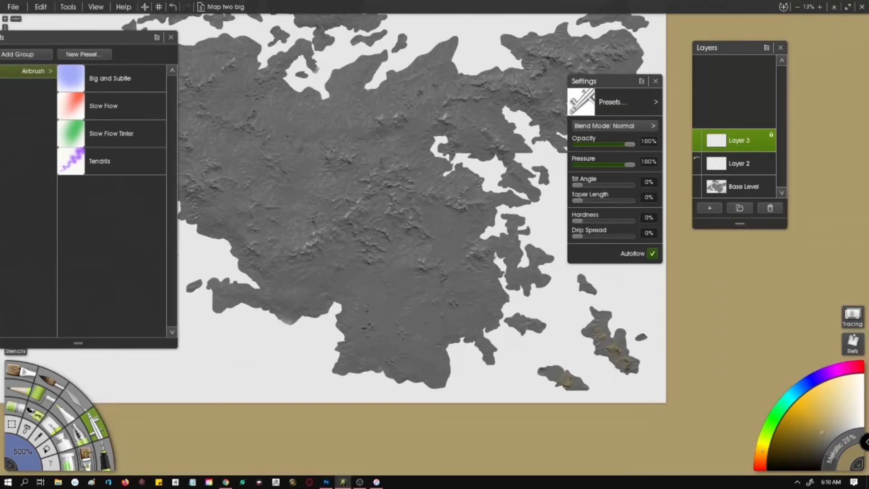
left_click(326, 481)
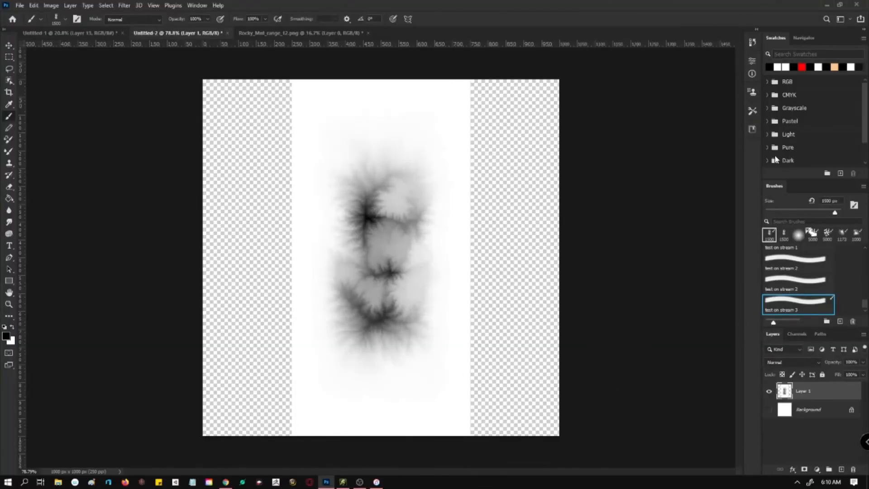
left_click(103, 34)
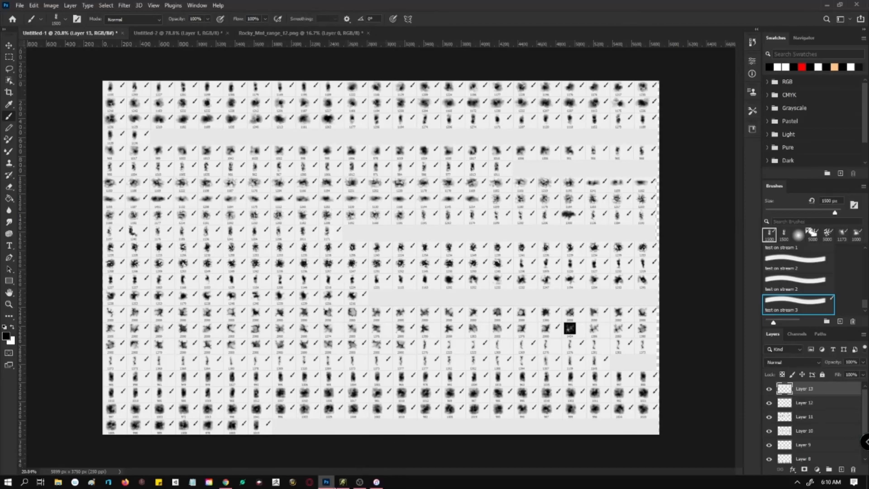
Switch back to ArtRage and examine the main continent's terrain relief up close and as a whole.
left_click(342, 481)
scroll(396, 123, "up", 6)
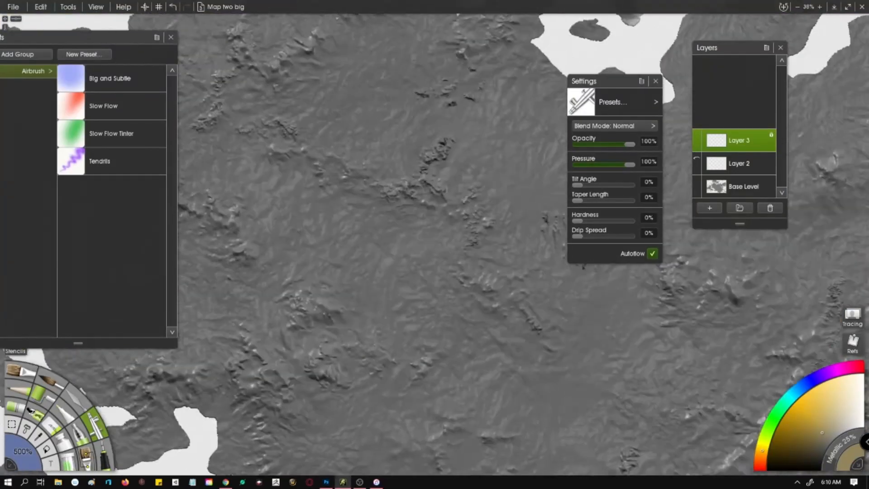
left_click_drag(387, 307, 129, 312)
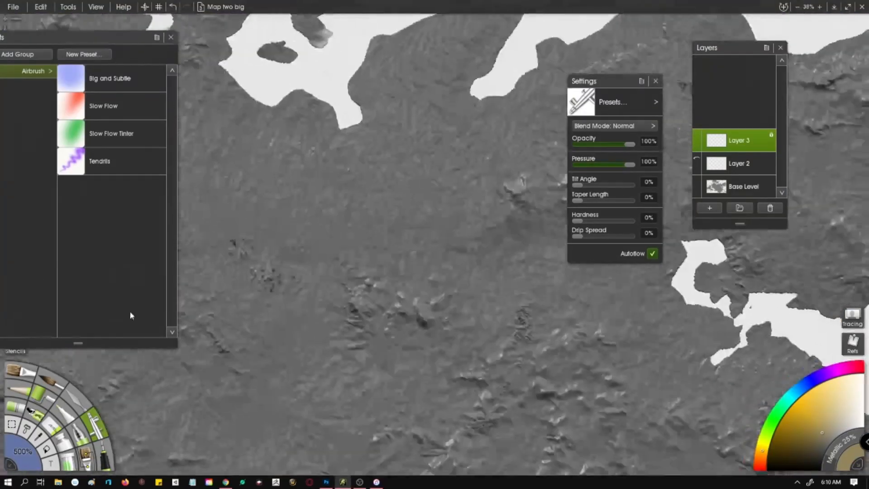
left_click_drag(407, 398, 380, 217)
left_click_drag(403, 430, 479, 185)
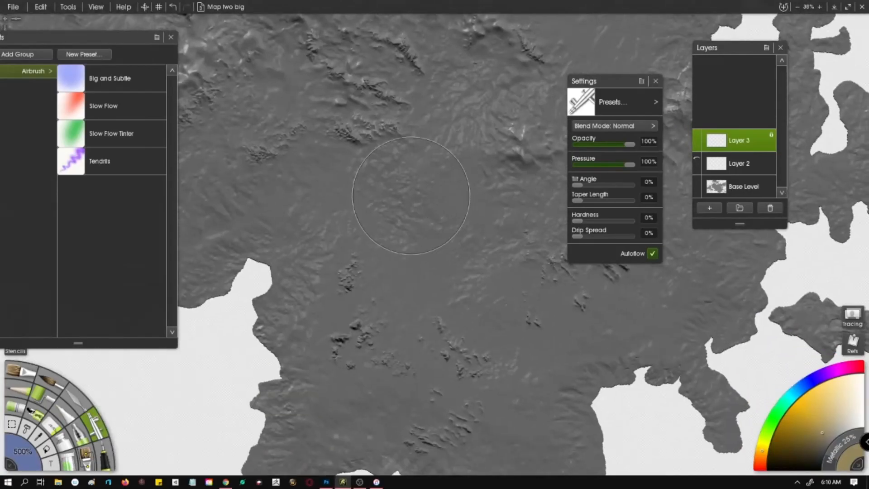
scroll(413, 201, "down", 8)
scroll(470, 224, "up", 5)
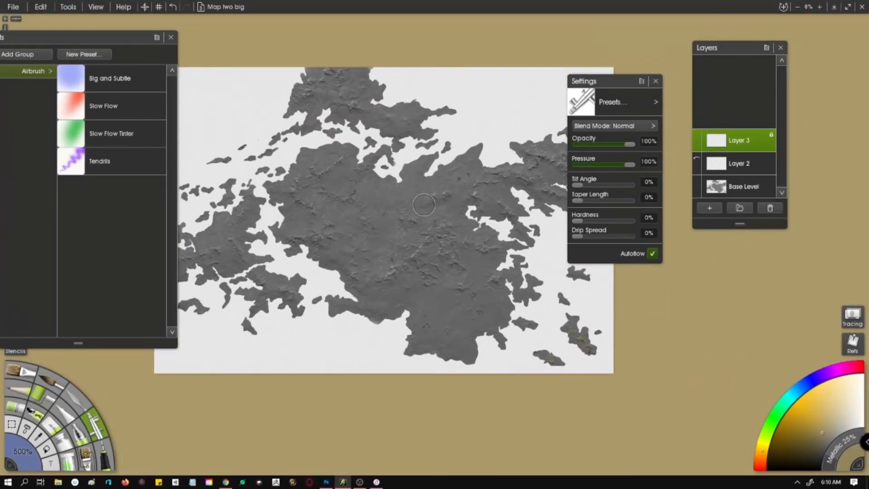